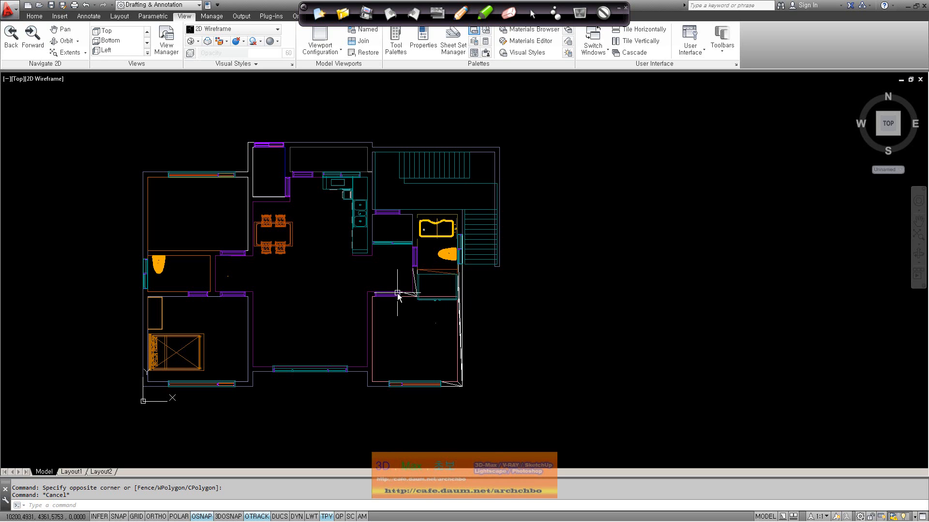
scroll(400, 300, "up", 2)
middle_click_drag(400, 301, 421, 321)
scroll(421, 319, "down", 2)
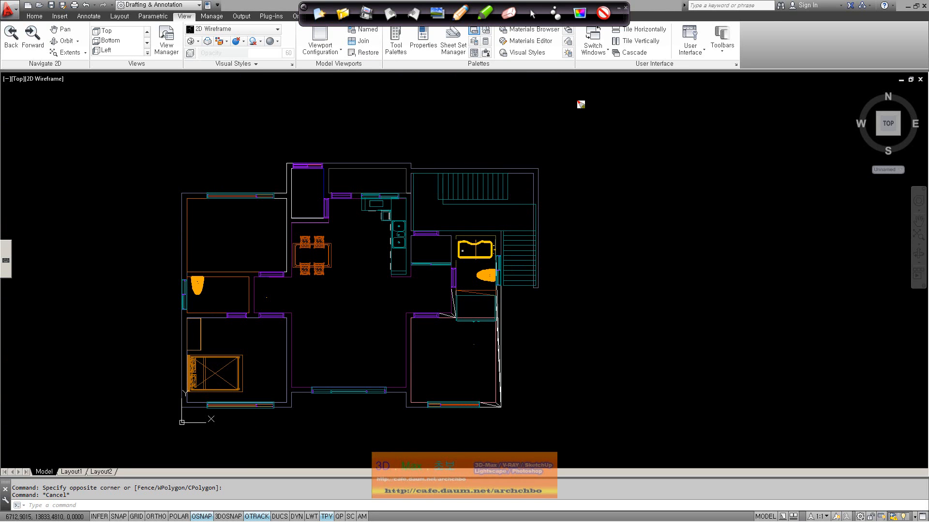
Handwrite the underlined heading "배치 (Layout)" with a two-line definition beside the floor plan, and circle the Model, Layout1 and Layout2 names.
mouse_move(599, 96)
left_mouse_down()
mouse_move(594, 127)
mouse_move(602, 116)
mouse_move(643, 121)
left_mouse_up()
mouse_move(657, 95)
left_mouse_down()
mouse_move(663, 115)
mouse_move(686, 112)
mouse_move(669, 131)
left_mouse_up()
mouse_move(684, 116)
left_mouse_down()
mouse_move(720, 110)
mouse_move(719, 120)
left_mouse_up()
left_click_drag(740, 106, 744, 123)
left_click_drag(584, 137, 712, 133)
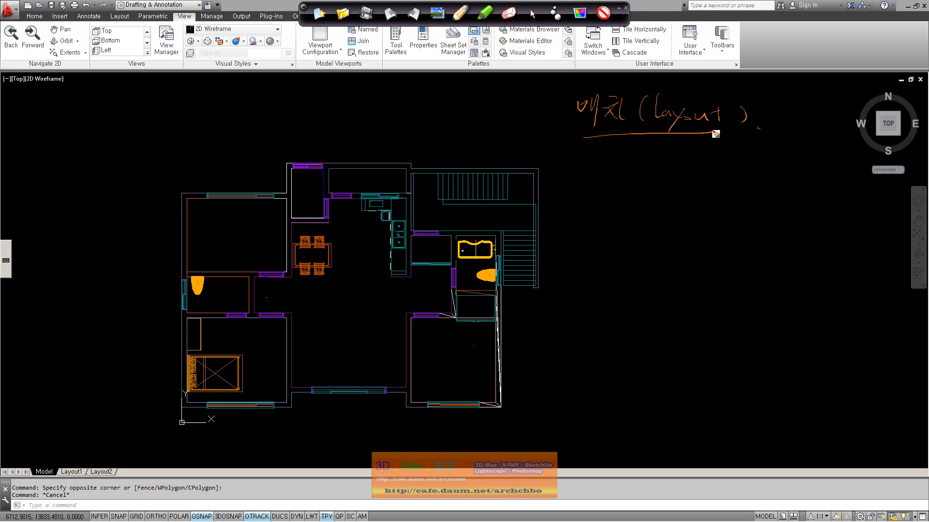
mouse_move(587, 158)
left_mouse_down()
mouse_move(632, 167)
mouse_move(757, 149)
mouse_move(767, 166)
mouse_move(775, 154)
mouse_move(786, 165)
mouse_move(823, 152)
mouse_move(839, 155)
mouse_move(848, 171)
left_mouse_up()
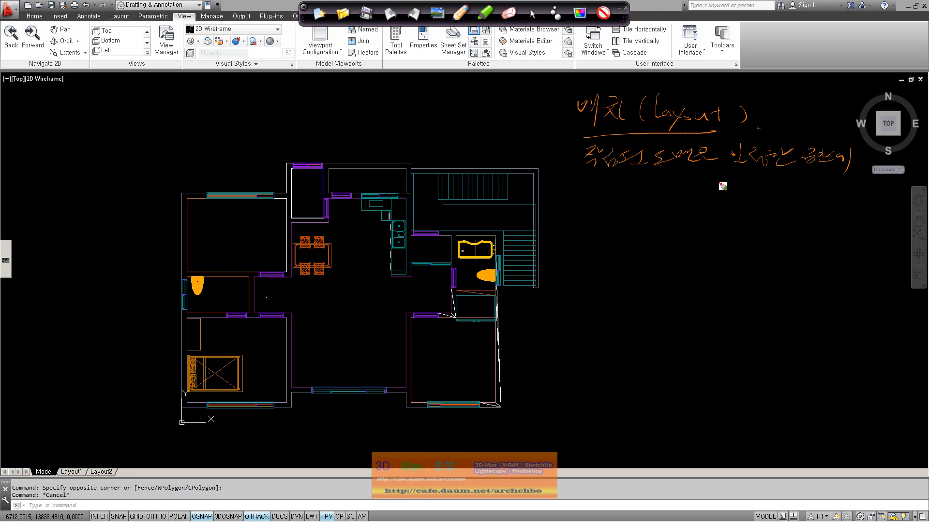
mouse_move(607, 185)
left_mouse_down()
mouse_move(642, 175)
mouse_move(652, 192)
mouse_move(789, 193)
mouse_move(857, 173)
mouse_move(851, 189)
mouse_move(899, 187)
mouse_move(904, 196)
left_mouse_up()
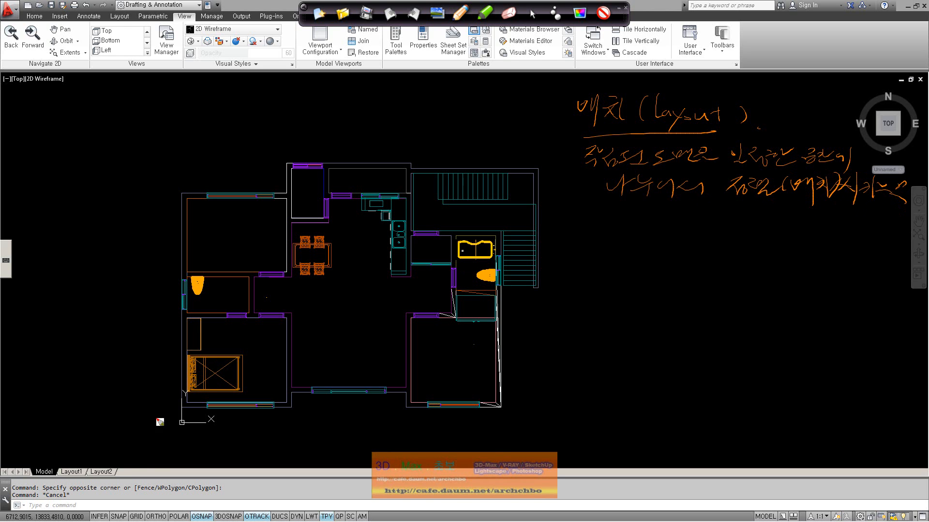
mouse_move(123, 479)
left_mouse_down()
mouse_move(18, 460)
mouse_move(138, 480)
left_mouse_up()
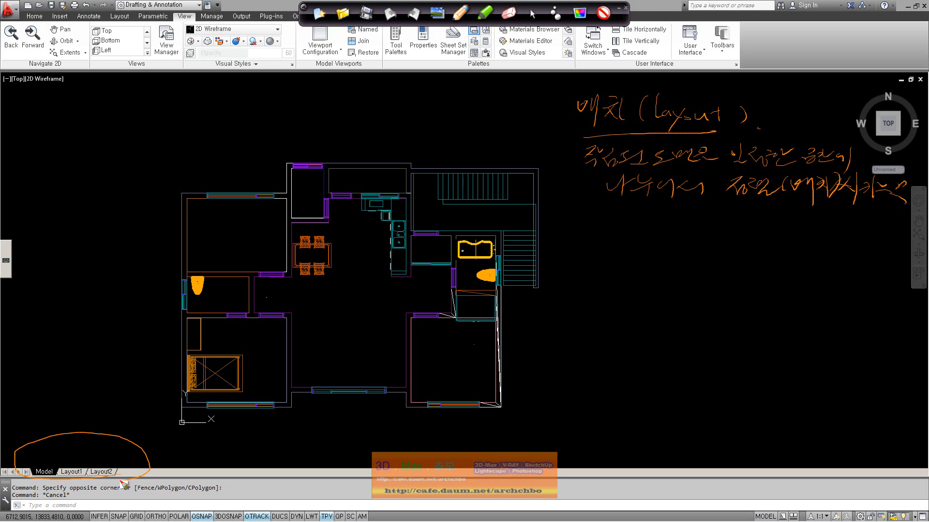
Handwrite "Model: 모델링공간" and "Layout: 배치공간" with "(paper space)" beneath, underlining the word Layout.
mouse_move(572, 250)
left_mouse_down()
mouse_move(580, 237)
mouse_move(615, 246)
mouse_move(630, 223)
mouse_move(652, 249)
mouse_move(664, 234)
mouse_move(694, 244)
mouse_move(744, 237)
mouse_move(752, 250)
mouse_move(763, 234)
mouse_move(777, 252)
left_mouse_up()
mouse_move(574, 274)
left_mouse_down()
mouse_move(620, 299)
mouse_move(649, 288)
mouse_move(704, 300)
mouse_move(711, 285)
mouse_move(738, 298)
mouse_move(761, 287)
mouse_move(774, 296)
left_mouse_up()
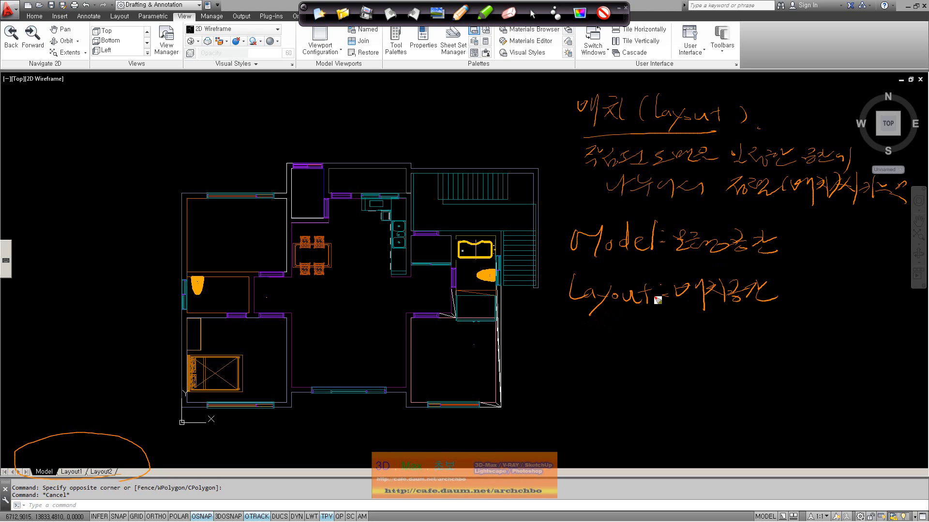
mouse_move(564, 313)
left_mouse_down()
mouse_move(647, 313)
mouse_move(608, 329)
left_mouse_up()
mouse_move(619, 320)
left_mouse_down()
mouse_move(628, 325)
mouse_move(617, 351)
mouse_move(639, 330)
left_mouse_up()
mouse_move(644, 321)
left_mouse_down()
mouse_move(644, 334)
mouse_move(694, 315)
mouse_move(775, 321)
mouse_move(775, 332)
left_mouse_up()
left_click(782, 330)
Underline "paper" and "space" in the note and handwrite the Korean translation "종이 공간" below them.
left_click_drag(607, 346, 680, 341)
mouse_move(618, 357)
left_mouse_down()
mouse_move(644, 362)
mouse_move(654, 384)
left_mouse_up()
left_click_drag(696, 345, 740, 344)
mouse_move(690, 359)
left_mouse_down()
mouse_move(707, 371)
mouse_move(701, 377)
left_mouse_up()
mouse_move(715, 361)
left_mouse_down()
mouse_move(734, 360)
mouse_move(727, 374)
left_mouse_up()
mouse_move(727, 375)
left_mouse_down()
mouse_move(735, 380)
mouse_move(758, 361)
left_mouse_up()
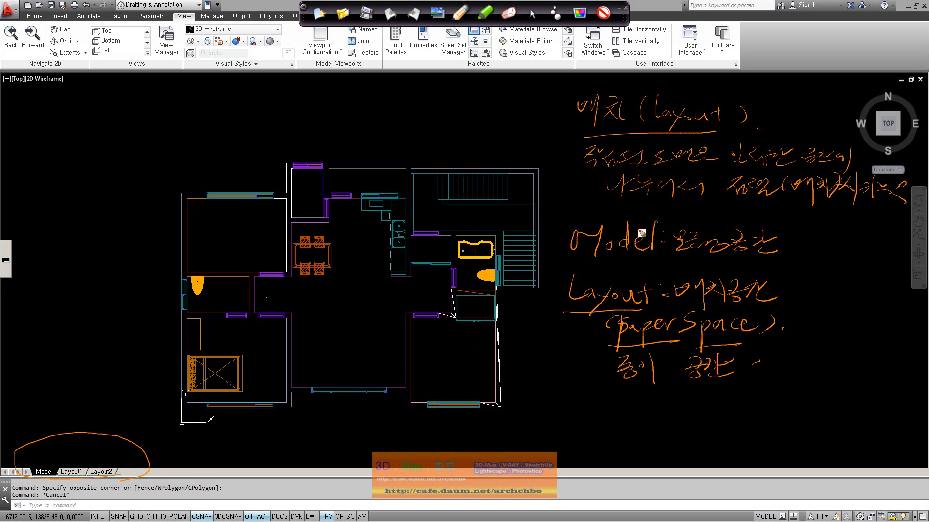
Handwrite a "2D:" note above the floor plan with an arrow from drafting the drawing to output.
left_click_drag(96, 122, 116, 134)
mouse_move(116, 114)
left_mouse_down()
mouse_move(123, 131)
mouse_move(159, 121)
mouse_move(238, 114)
mouse_move(244, 127)
mouse_move(300, 116)
mouse_move(298, 124)
mouse_move(324, 121)
mouse_move(324, 141)
left_mouse_up()
left_click(344, 134)
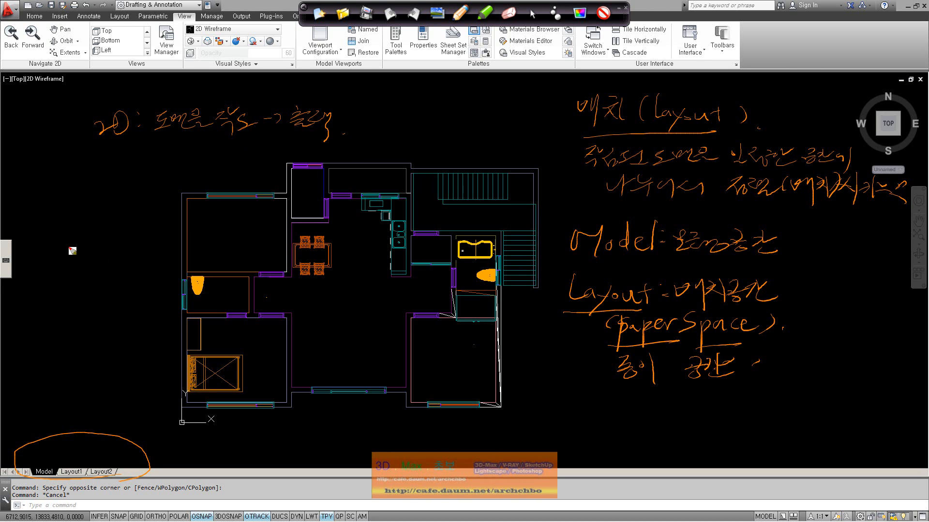
Handwrite a three-line CAD note on drafting in model space and output in layout space, underline key words, circle Model and add "plot".
mouse_move(72, 252)
left_mouse_down()
mouse_move(113, 260)
mouse_move(144, 252)
left_mouse_up()
mouse_move(26, 286)
left_mouse_down()
mouse_move(71, 300)
mouse_move(153, 283)
mouse_move(157, 302)
mouse_move(188, 287)
left_mouse_up()
mouse_move(31, 319)
left_mouse_down()
mouse_move(73, 332)
mouse_move(64, 334)
mouse_move(106, 322)
mouse_move(97, 330)
mouse_move(131, 333)
mouse_move(160, 314)
mouse_move(167, 331)
mouse_move(177, 317)
mouse_move(183, 340)
left_mouse_up()
left_click_drag(58, 472, 57, 470)
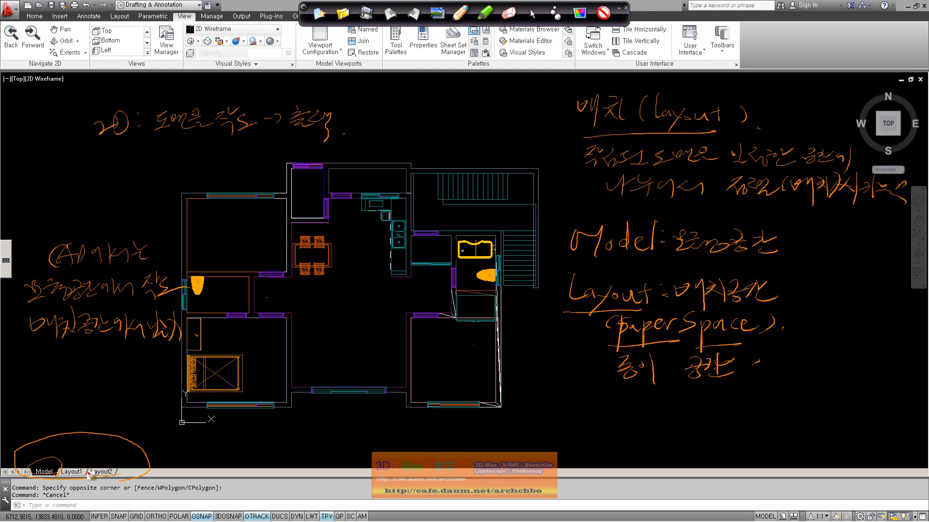
left_click_drag(130, 349, 182, 347)
mouse_move(103, 361)
left_mouse_down()
mouse_move(104, 399)
mouse_move(127, 379)
mouse_move(165, 367)
left_mouse_up()
mouse_move(128, 390)
left_mouse_down()
mouse_move(158, 385)
mouse_move(174, 398)
mouse_move(169, 407)
left_mouse_up()
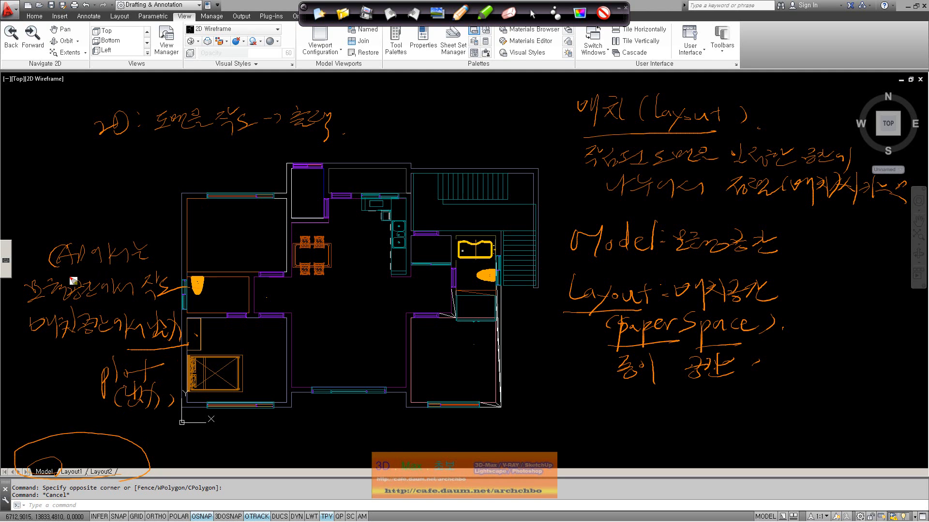
left_click_drag(50, 267, 162, 263)
Extend the 2D note with an arrow to "Model", and add a 3D note pointing drafting to "Model" and output to "Layout".
mouse_move(101, 170)
left_mouse_down()
mouse_move(124, 160)
mouse_move(141, 175)
left_mouse_up()
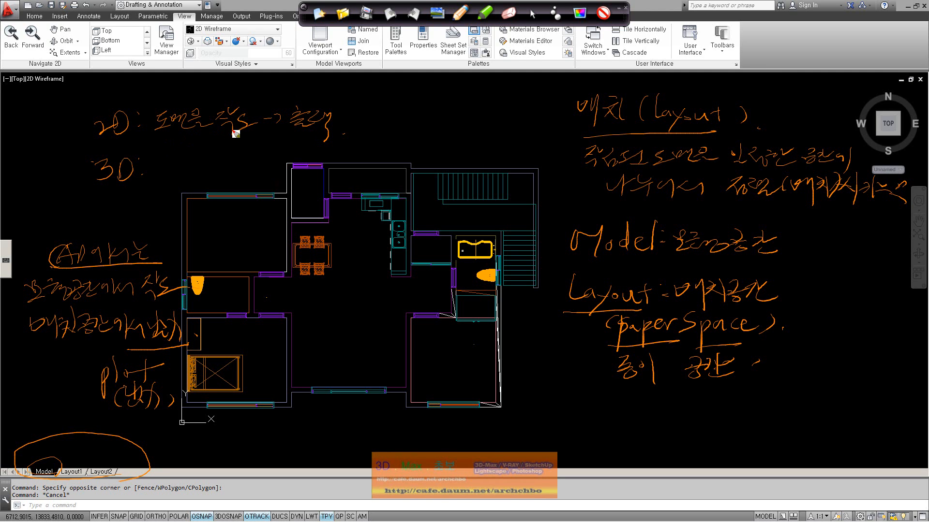
mouse_move(341, 120)
left_mouse_down()
mouse_move(408, 100)
mouse_move(431, 110)
mouse_move(462, 99)
mouse_move(465, 133)
left_mouse_up()
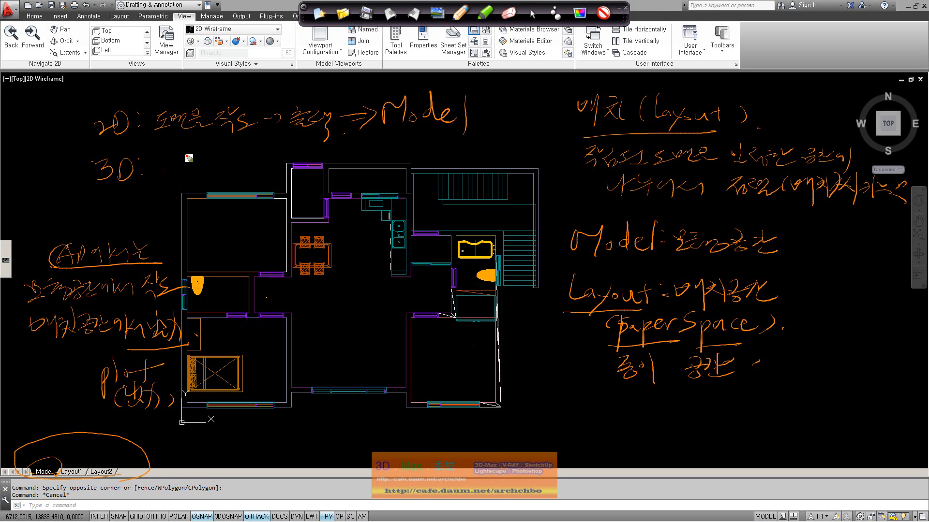
mouse_move(158, 163)
left_mouse_down()
mouse_move(158, 177)
mouse_move(193, 160)
mouse_move(191, 172)
mouse_move(207, 166)
mouse_move(217, 183)
mouse_move(293, 157)
mouse_move(327, 155)
mouse_move(341, 169)
left_mouse_up()
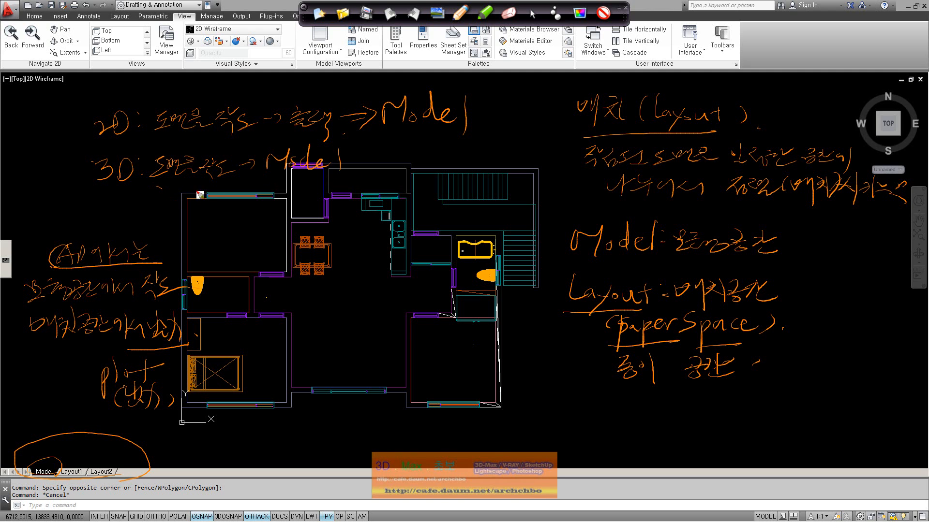
mouse_move(202, 207)
left_mouse_down()
mouse_move(280, 197)
mouse_move(330, 212)
mouse_move(387, 190)
left_mouse_up()
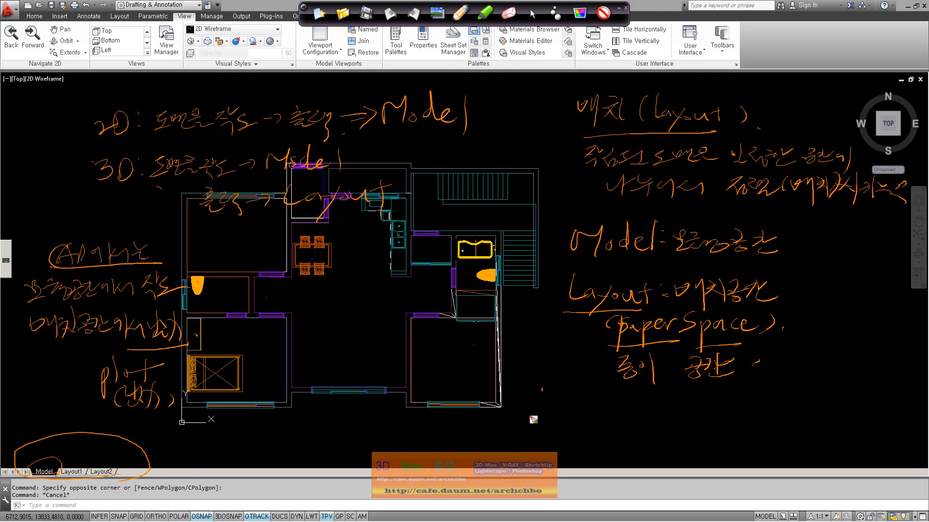
Sketch a labelled rectangle below the floor plan, and handwrite and circle a note listing the 3D drawing views beside it.
mouse_move(438, 416)
left_mouse_down()
mouse_move(440, 454)
mouse_move(522, 408)
mouse_move(440, 416)
left_mouse_up()
mouse_move(397, 424)
left_mouse_down()
mouse_move(410, 439)
mouse_move(437, 428)
mouse_move(437, 447)
left_mouse_up()
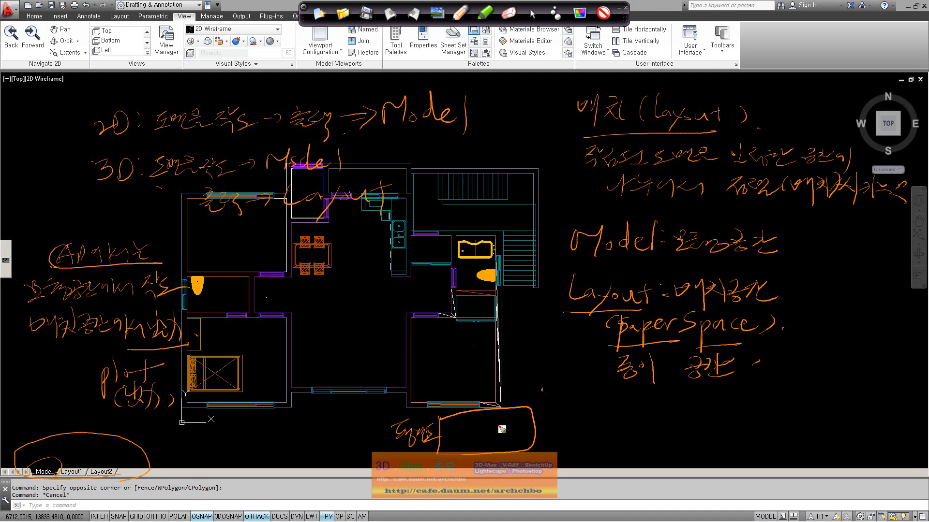
mouse_move(560, 389)
left_mouse_down()
mouse_move(562, 404)
mouse_move(582, 404)
left_mouse_up()
mouse_move(628, 399)
left_mouse_down()
mouse_move(668, 395)
mouse_move(684, 409)
mouse_move(774, 390)
mouse_move(768, 407)
mouse_move(794, 394)
mouse_move(834, 401)
mouse_move(822, 404)
left_mouse_up()
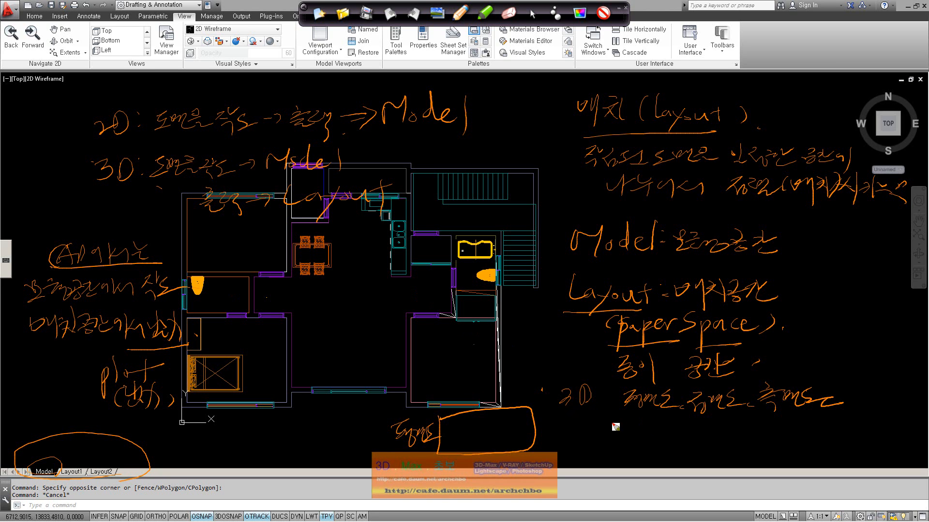
mouse_move(610, 426)
left_mouse_down()
mouse_move(629, 435)
mouse_move(660, 428)
mouse_move(659, 437)
mouse_move(690, 441)
mouse_move(641, 456)
mouse_move(866, 390)
mouse_move(704, 443)
left_mouse_up()
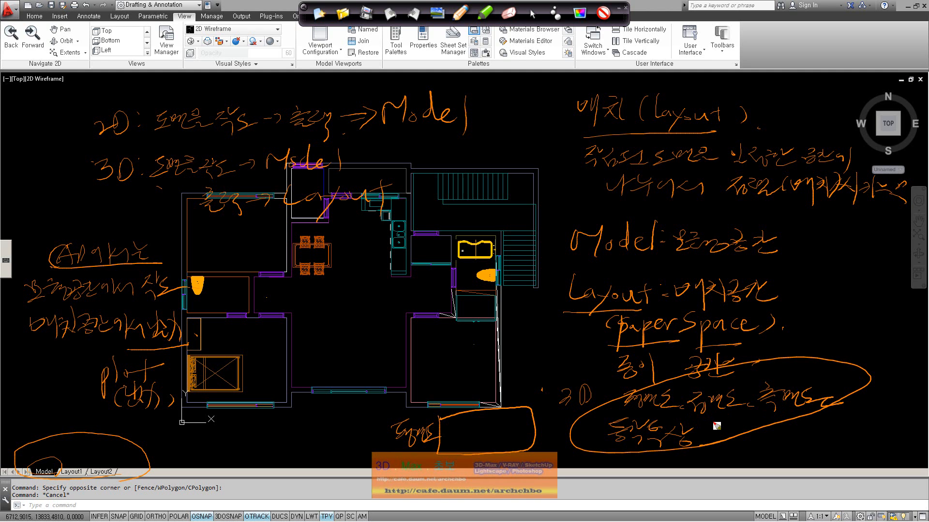
mouse_move(686, 440)
left_mouse_down()
mouse_move(556, 368)
mouse_move(730, 425)
left_mouse_up()
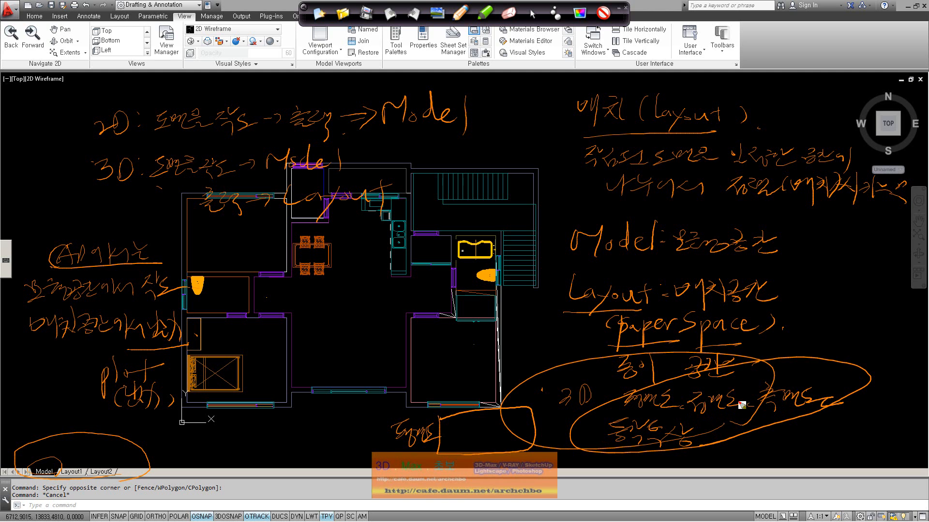
left_click_drag(522, 350, 569, 370)
left_click_drag(484, 359, 611, 367)
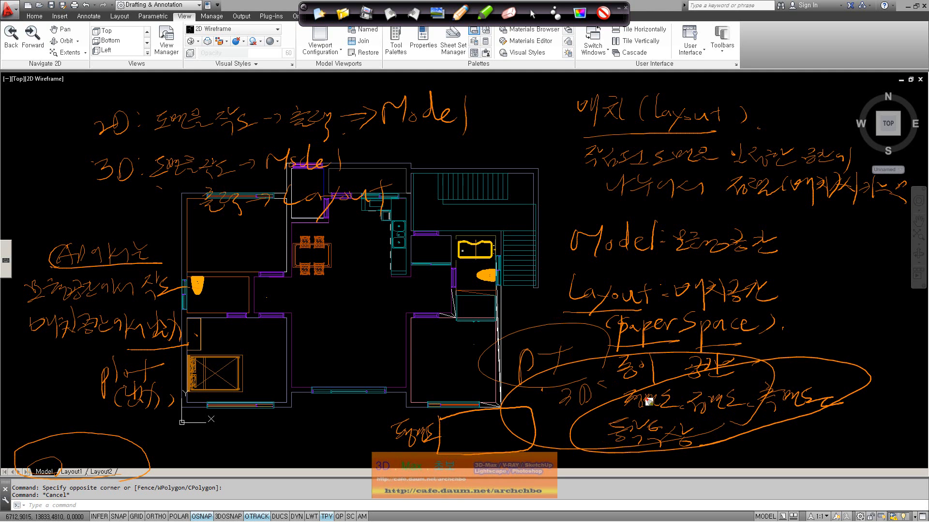
Clear the handwritten annotations and compare the Layout1 and Layout2 paper spaces, finishing on Layout2.
left_click(318, 14)
left_click(532, 13)
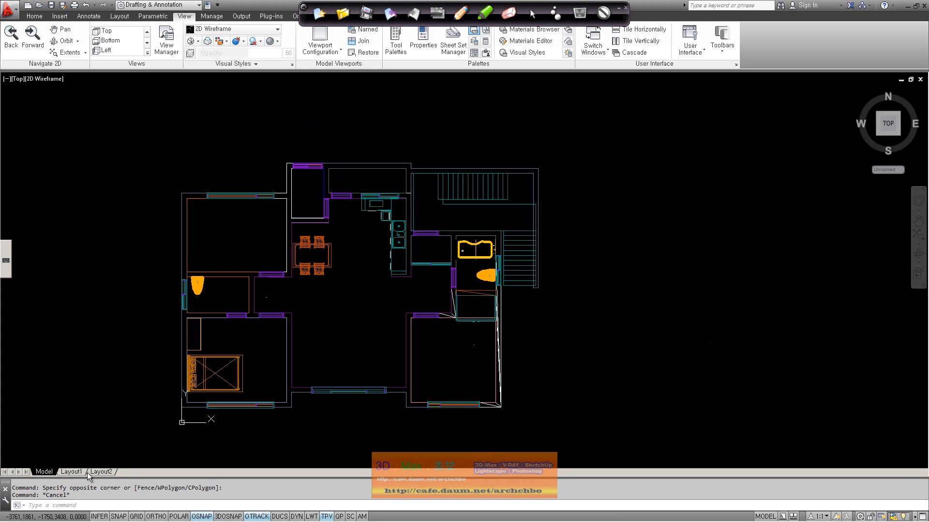
left_click(71, 471)
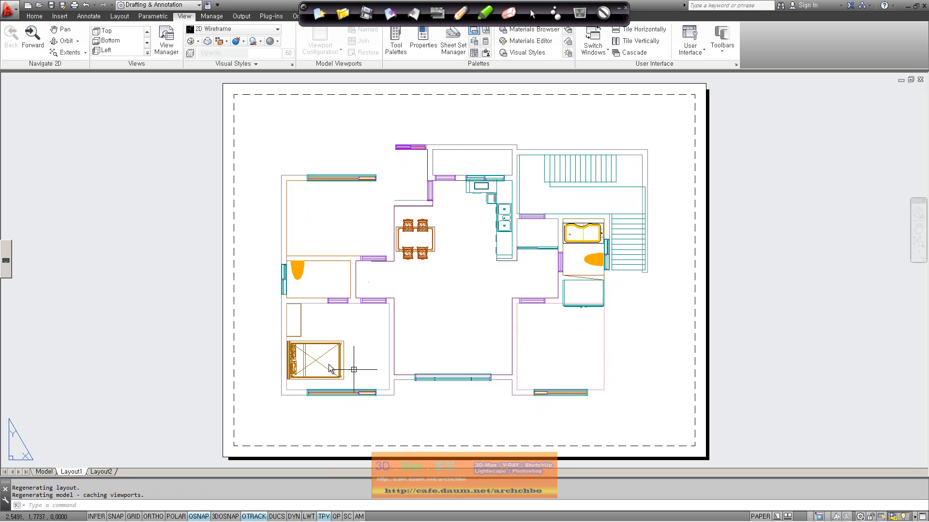
left_click(103, 471)
left_click(71, 472)
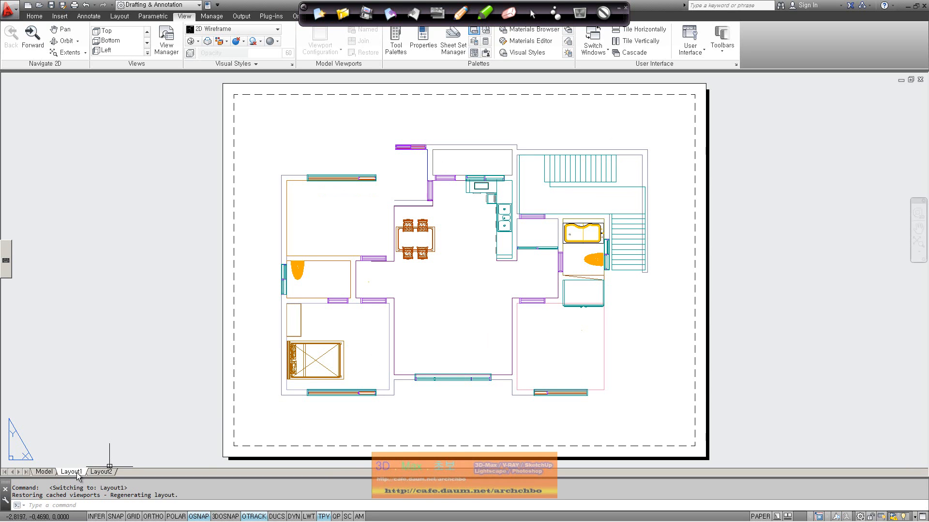
left_click(103, 471)
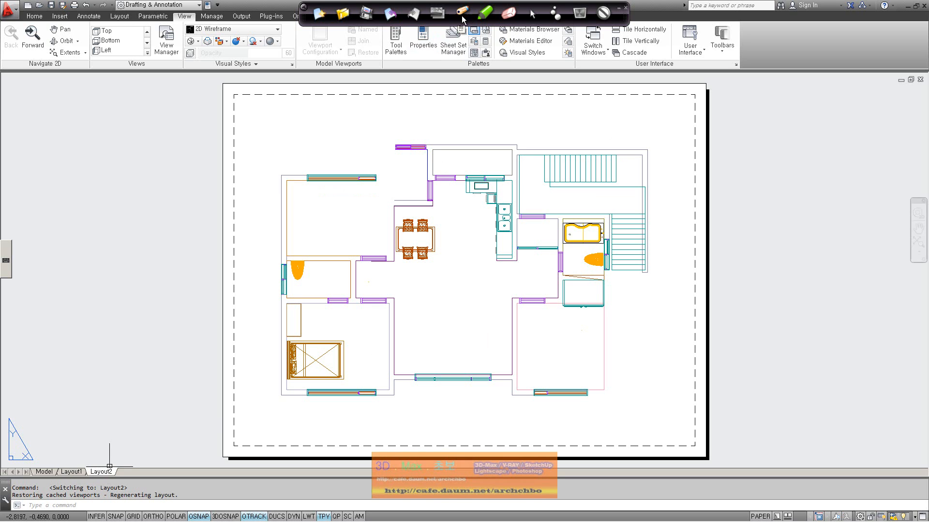
Handwrite the heading "viewport: 화면" beside the Layout2 sheet and list Top, Bottom, Front and Back under it.
mouse_move(47, 126)
left_mouse_down()
mouse_move(116, 130)
mouse_move(151, 116)
mouse_move(223, 125)
left_mouse_up()
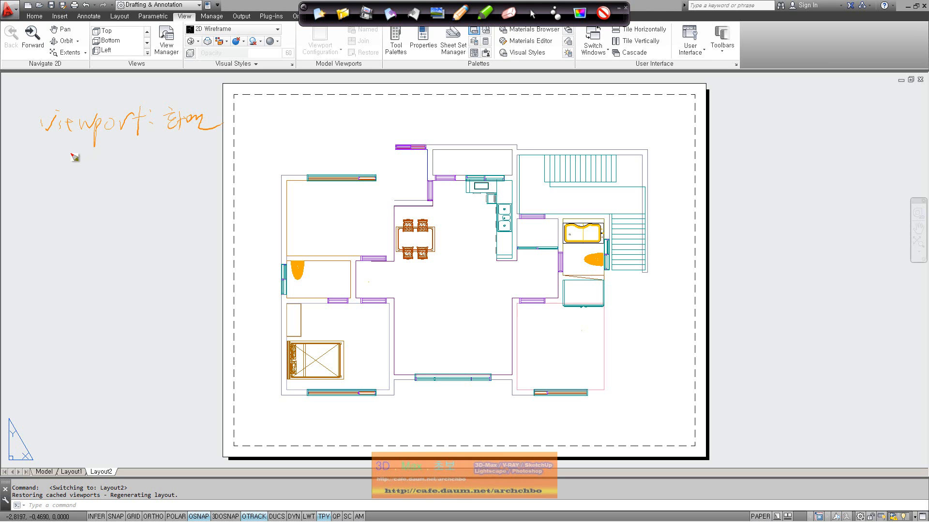
mouse_move(65, 155)
left_mouse_down()
mouse_move(89, 152)
mouse_move(66, 191)
mouse_move(137, 178)
mouse_move(141, 189)
left_mouse_up()
mouse_move(67, 206)
left_mouse_down()
mouse_move(62, 230)
mouse_move(93, 211)
mouse_move(105, 220)
mouse_move(117, 213)
mouse_move(121, 236)
left_mouse_up()
mouse_move(62, 239)
left_mouse_down()
mouse_move(67, 256)
mouse_move(104, 254)
left_mouse_up()
mouse_move(116, 236)
left_mouse_down()
mouse_move(113, 261)
mouse_move(132, 250)
left_mouse_up()
Add Left and Right to the handwritten viewport list.
mouse_move(63, 272)
left_mouse_down()
mouse_move(77, 291)
mouse_move(100, 295)
left_mouse_up()
mouse_move(100, 280)
left_mouse_down()
mouse_move(131, 275)
mouse_move(123, 302)
left_mouse_up()
left_click_drag(57, 305, 56, 330)
left_click_drag(58, 309, 85, 327)
mouse_move(96, 312)
left_mouse_down()
mouse_move(95, 340)
mouse_move(89, 333)
left_mouse_up()
left_click_drag(102, 325, 130, 328)
left_click_drag(116, 312, 141, 307)
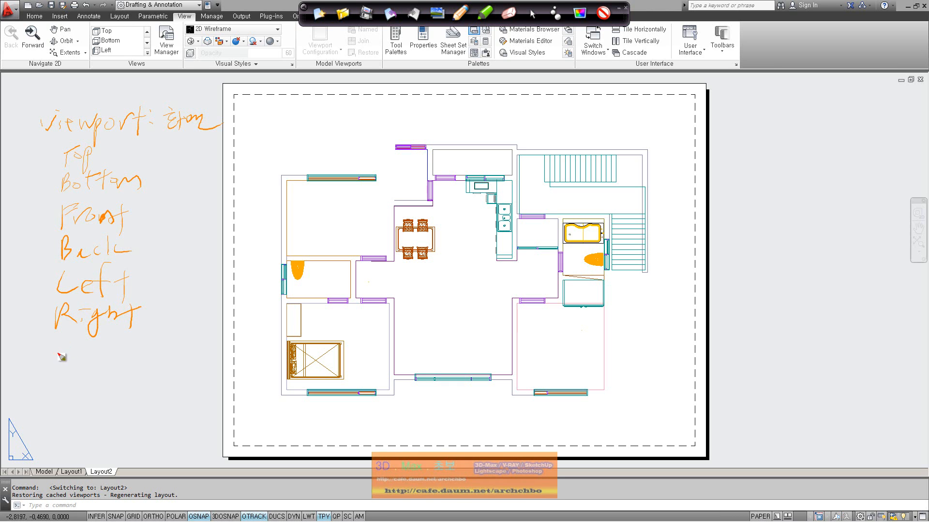
Add NWest and NEast with their Korean direction names in parentheses to the viewport list, and leave pen mode.
mouse_move(55, 372)
left_mouse_down()
mouse_move(85, 360)
mouse_move(102, 331)
left_mouse_up()
mouse_move(58, 378)
left_mouse_down()
mouse_move(67, 389)
mouse_move(79, 378)
left_mouse_up()
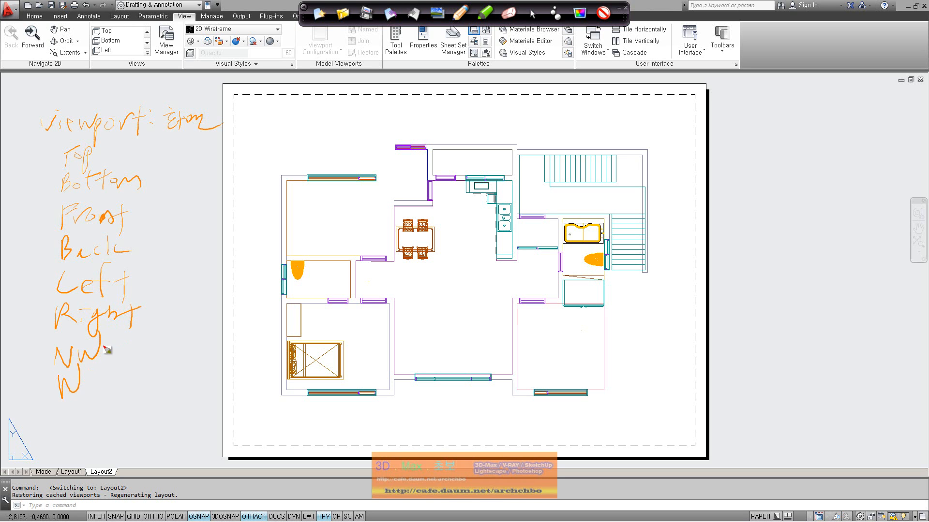
mouse_move(111, 349)
left_mouse_down()
mouse_move(122, 360)
mouse_move(141, 339)
mouse_move(139, 364)
mouse_move(96, 395)
mouse_move(104, 393)
left_mouse_up()
mouse_move(153, 334)
left_mouse_down()
mouse_move(169, 348)
mouse_move(196, 341)
left_mouse_up()
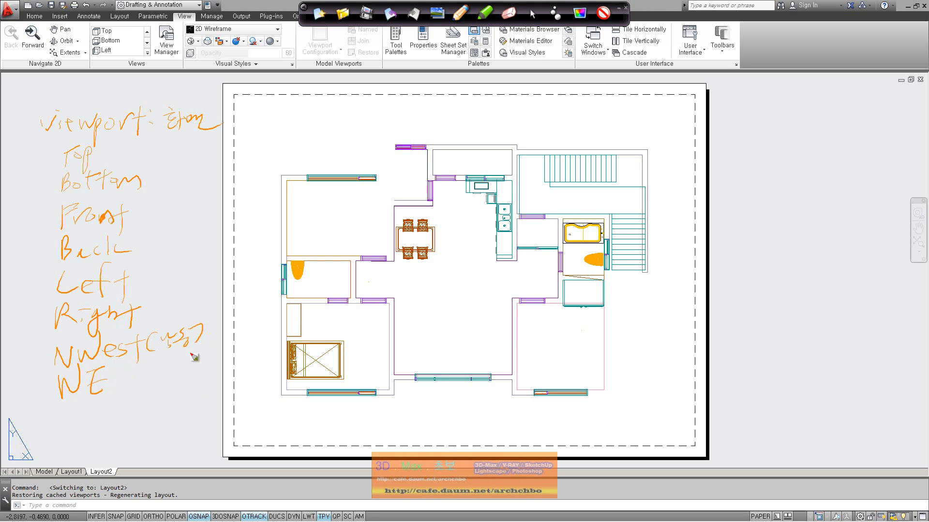
mouse_move(117, 377)
left_mouse_down()
mouse_move(106, 379)
mouse_move(119, 385)
left_mouse_up()
mouse_move(61, 380)
left_mouse_down()
mouse_move(68, 402)
mouse_move(83, 378)
mouse_move(194, 382)
mouse_move(180, 395)
left_mouse_up()
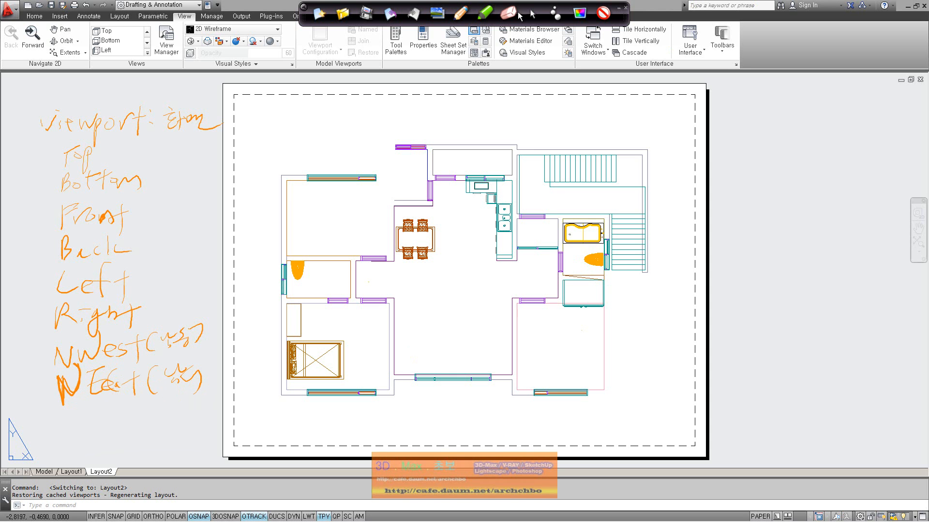
left_click(532, 14)
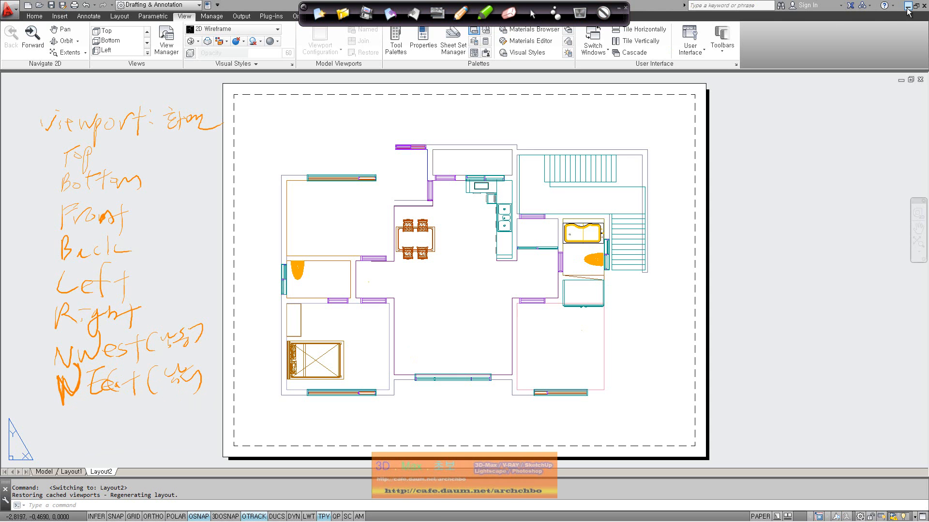
Switch to Internet Explorer, open the Daum dictionary and look up "east".
key("super+d")
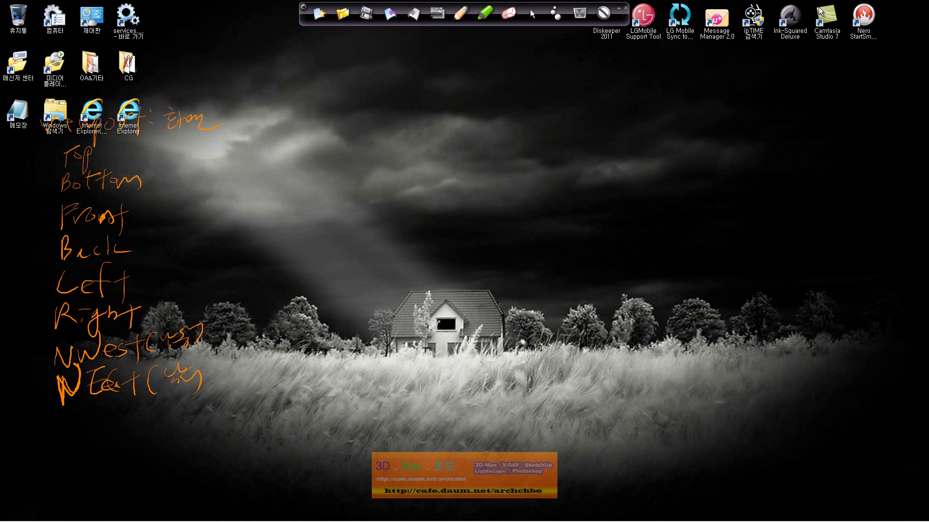
double_click(130, 118)
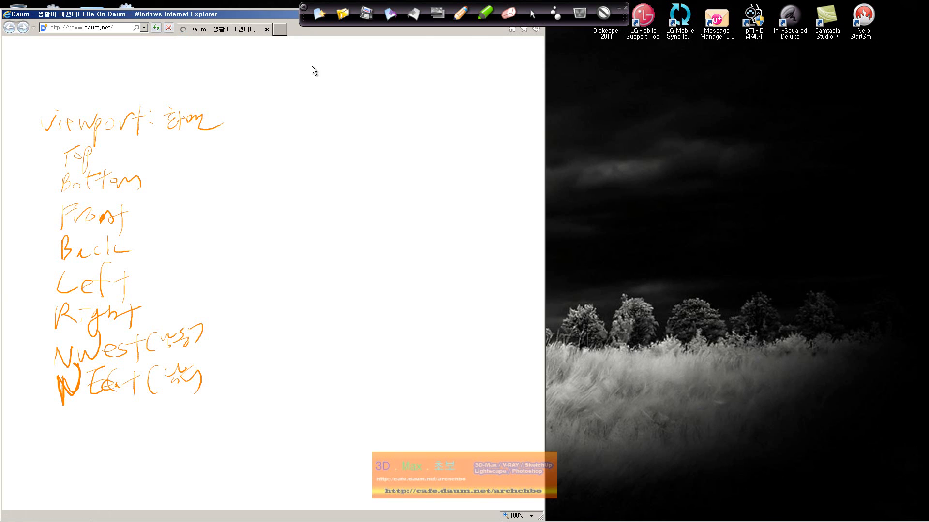
left_click_drag(268, 10, 524, 38)
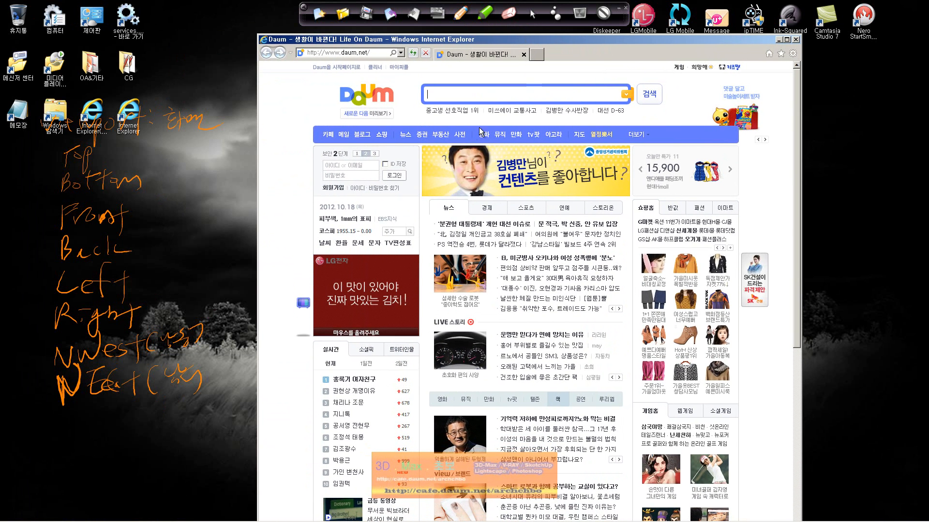
left_click(460, 135)
left_click(509, 190)
type("east")
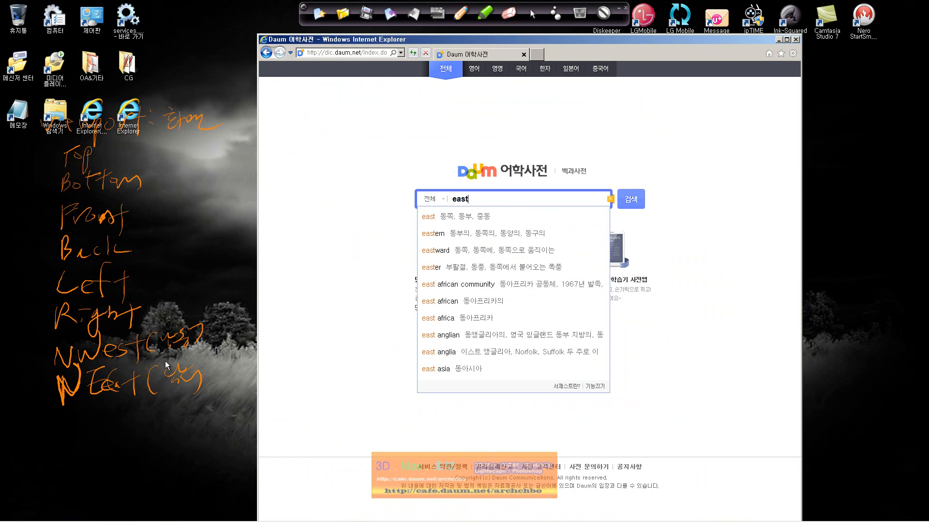
Look up "west" in the Daum dictionary in place of the current search word.
left_click_drag(472, 200, 421, 201)
type("wa")
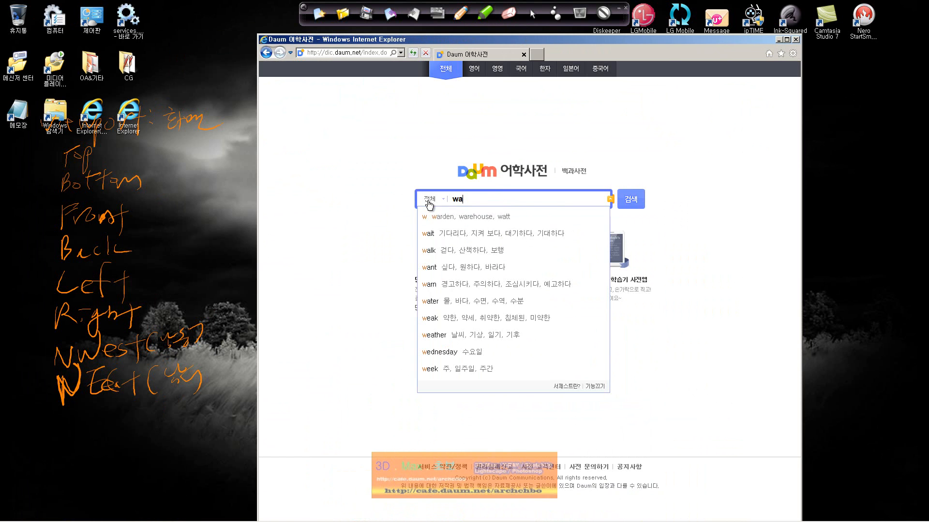
key("BackSpace")
type("eat")
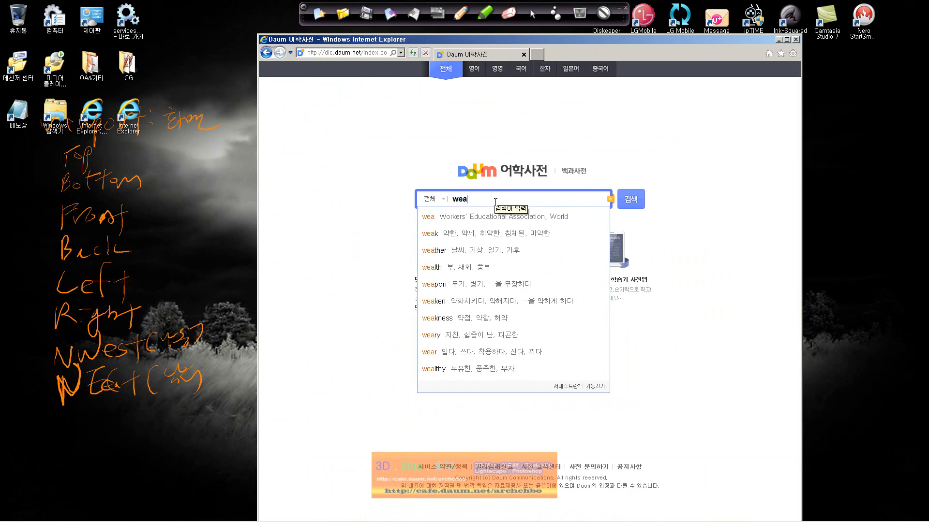
key("BackSpace")
type("st")
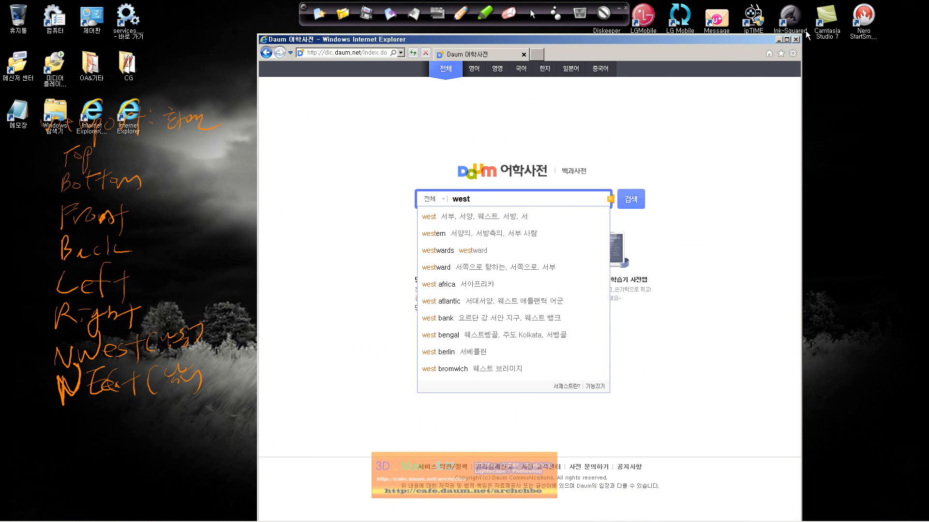
Close the browser, return to AutoCAD and handwrite corrections over the Korean direction names beside NWest and NEast.
left_click(796, 40)
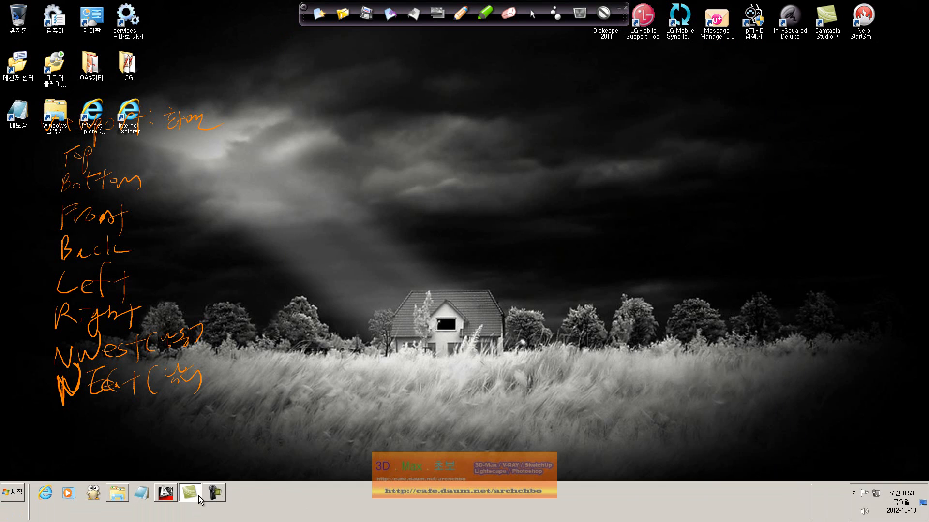
left_click(175, 499)
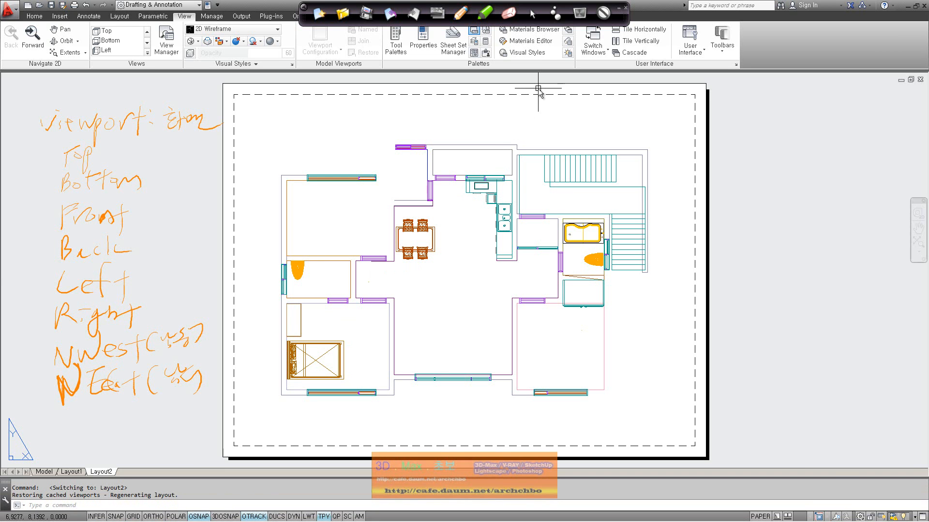
left_click(437, 12)
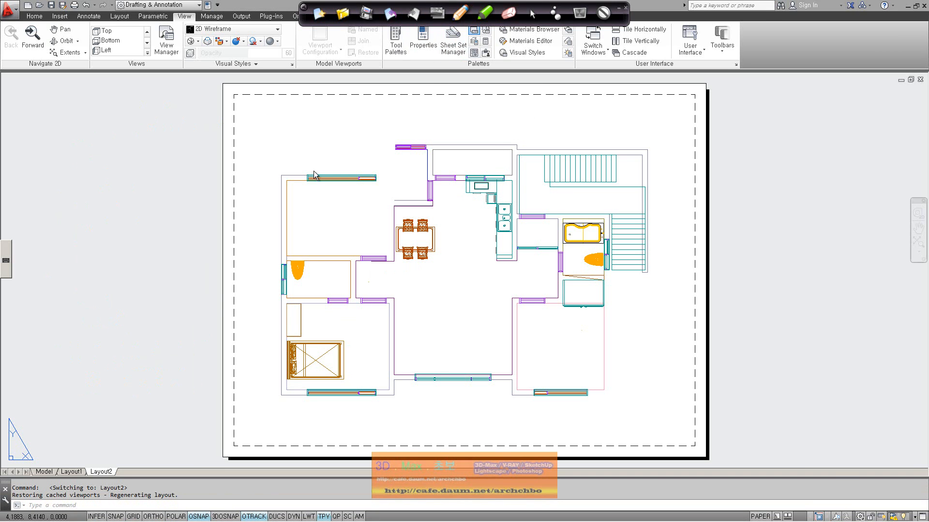
mouse_move(179, 332)
left_mouse_down()
mouse_move(213, 384)
mouse_move(222, 386)
mouse_move(222, 373)
mouse_move(191, 389)
left_mouse_up()
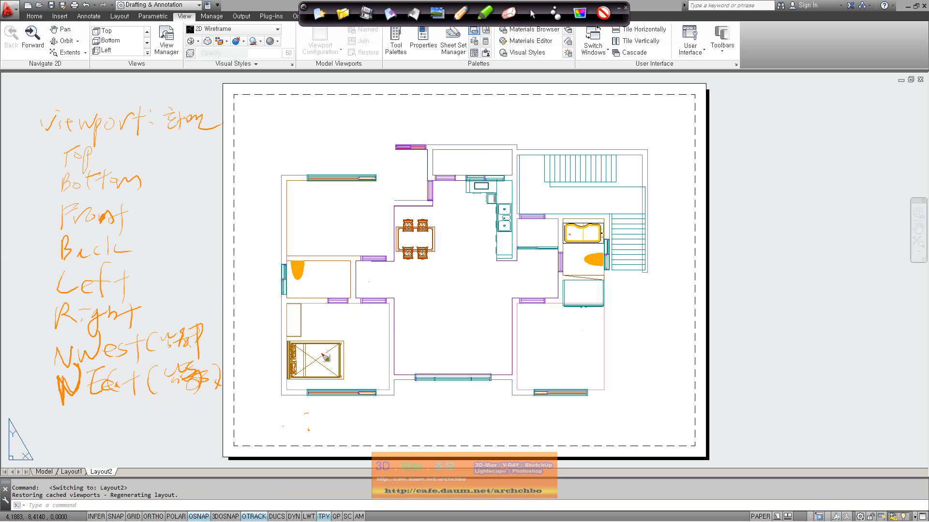
Draw two arrows around the lower-left bedroom and underline the NEast entry and the viewport heading.
mouse_move(179, 443)
left_mouse_down()
mouse_move(264, 401)
mouse_move(257, 422)
left_mouse_up()
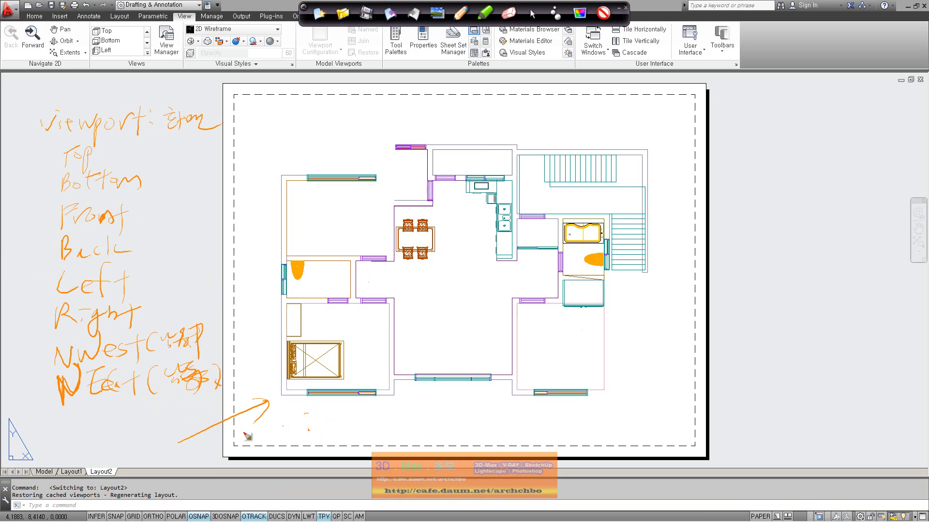
mouse_move(297, 349)
left_mouse_down()
mouse_move(216, 306)
mouse_move(233, 319)
left_mouse_up()
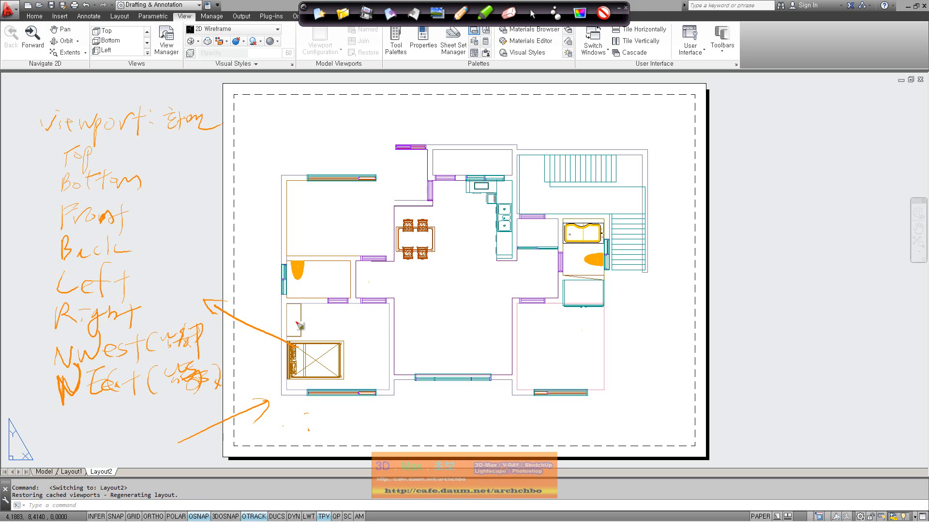
left_click_drag(88, 406, 63, 406)
left_click_drag(218, 386, 13, 279)
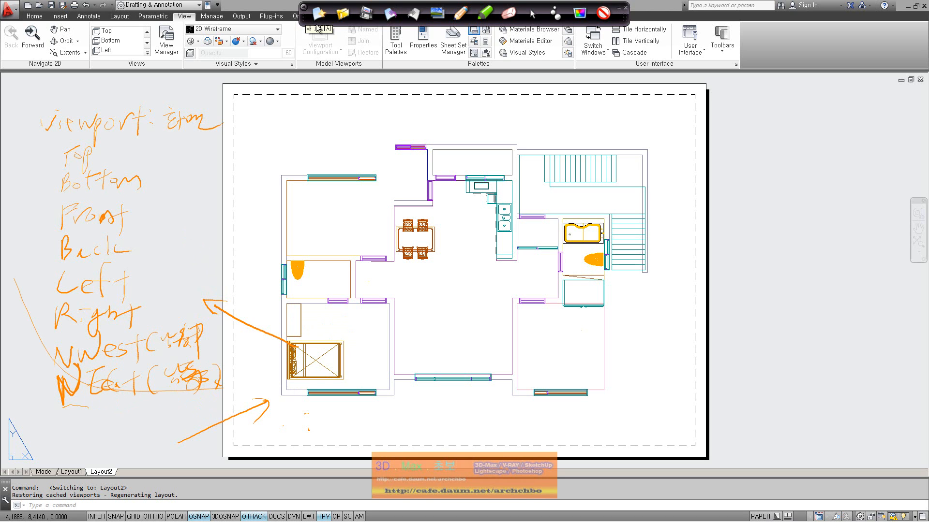
left_click_drag(46, 144, 197, 145)
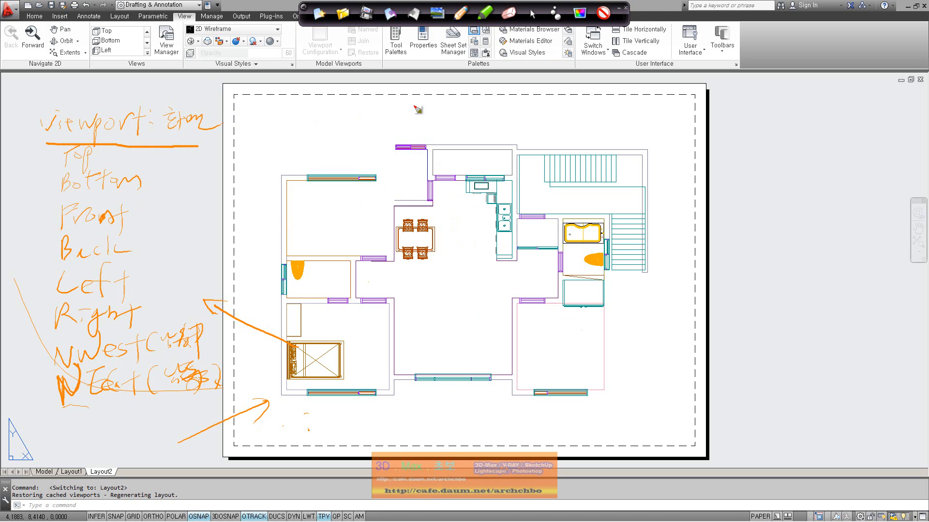
Divide the Layout2 sheet with a vertical line and a left-half horizontal line, adding Korean labels plus NE and NW.
mouse_move(459, 95)
left_mouse_down()
mouse_move(455, 374)
mouse_move(469, 444)
left_mouse_up()
left_click_drag(252, 265, 473, 265)
left_click_drag(258, 108, 304, 112)
mouse_move(240, 283)
left_mouse_down()
mouse_move(254, 295)
mouse_move(269, 286)
left_mouse_up()
mouse_move(474, 110)
left_mouse_down()
mouse_move(498, 124)
mouse_move(580, 103)
mouse_move(601, 118)
left_mouse_up()
mouse_move(547, 144)
left_mouse_down()
mouse_move(561, 144)
mouse_move(575, 124)
mouse_move(600, 127)
left_mouse_up()
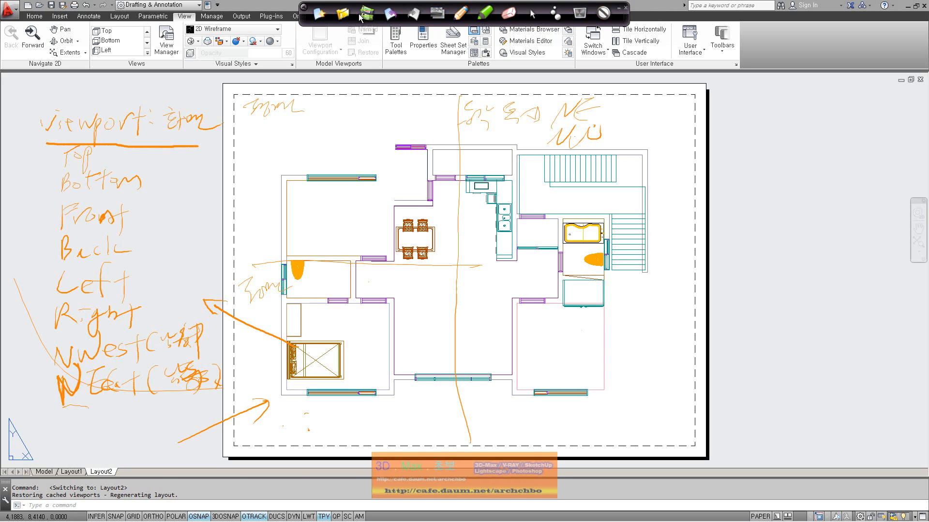
Clear all handwriting and leave pen mode, and go through Layout1 to the Model space floor plan.
left_click(320, 13)
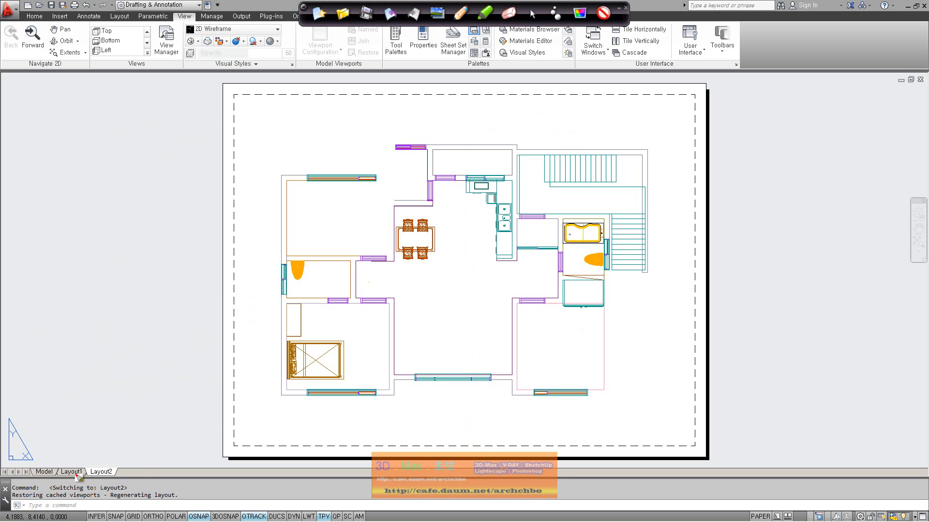
left_click(531, 13)
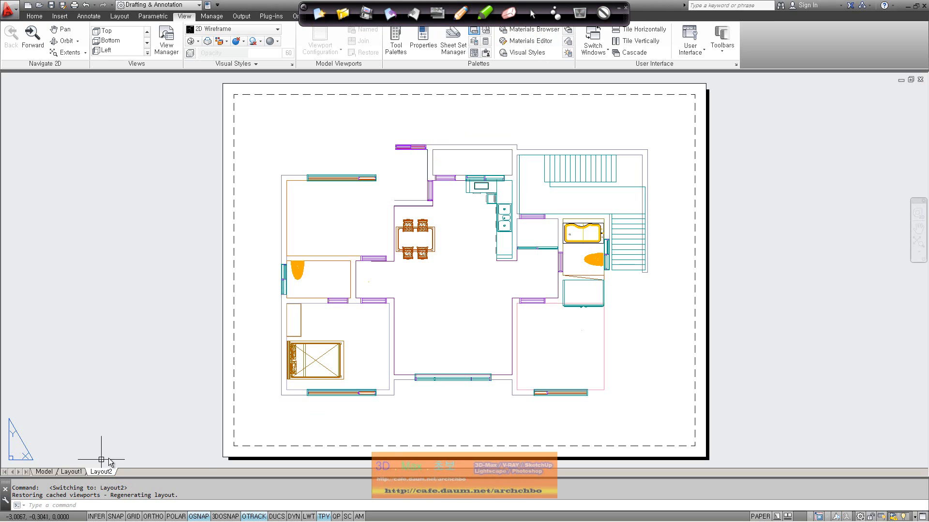
left_click(77, 474)
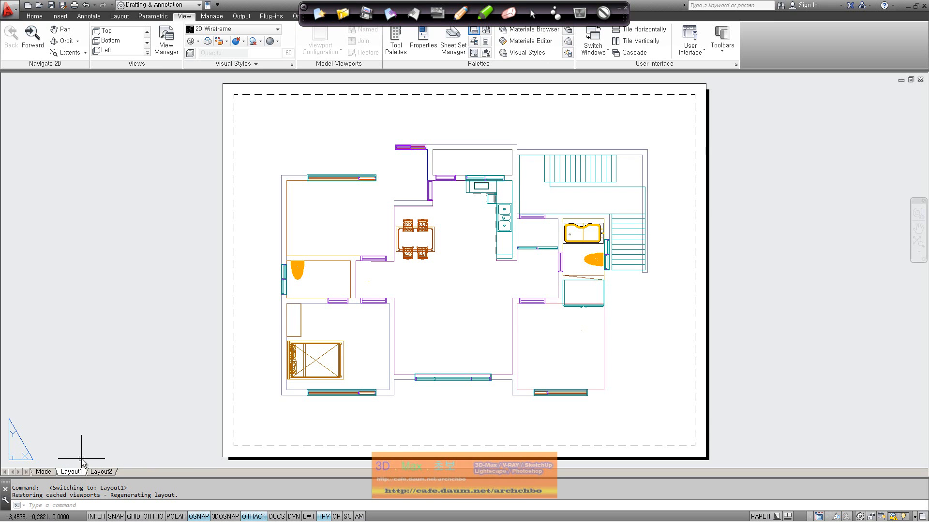
left_click(46, 472)
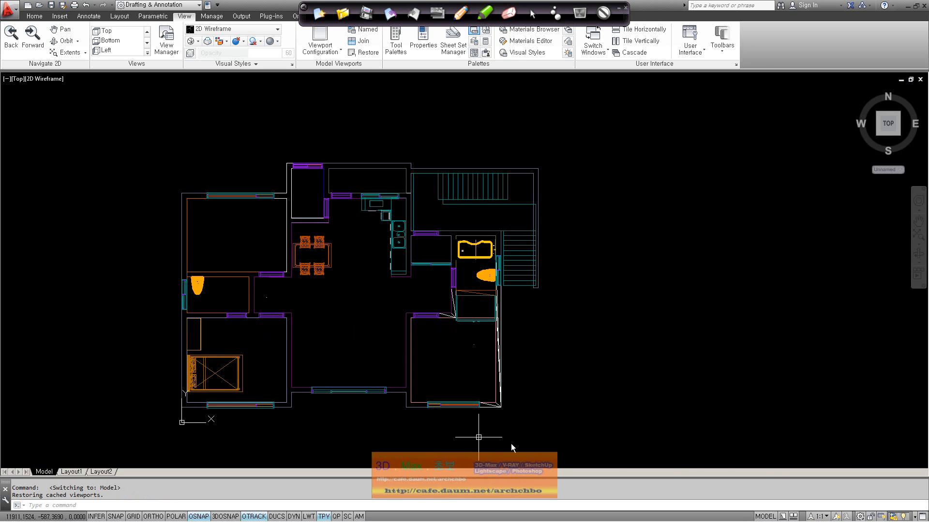
middle_click_drag(428, 388, 425, 381)
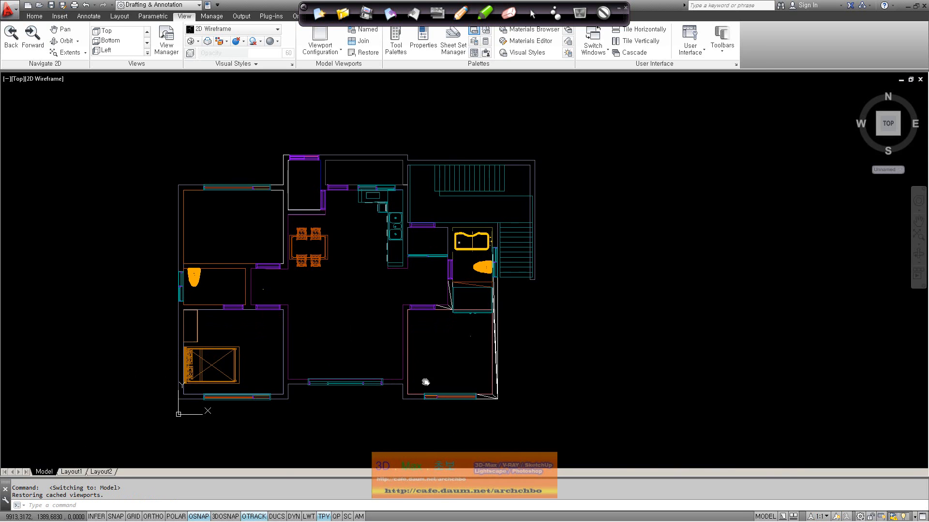
Use Quick View Layouts to show Layout2 and Layout1, and return to Model.
left_click(782, 516)
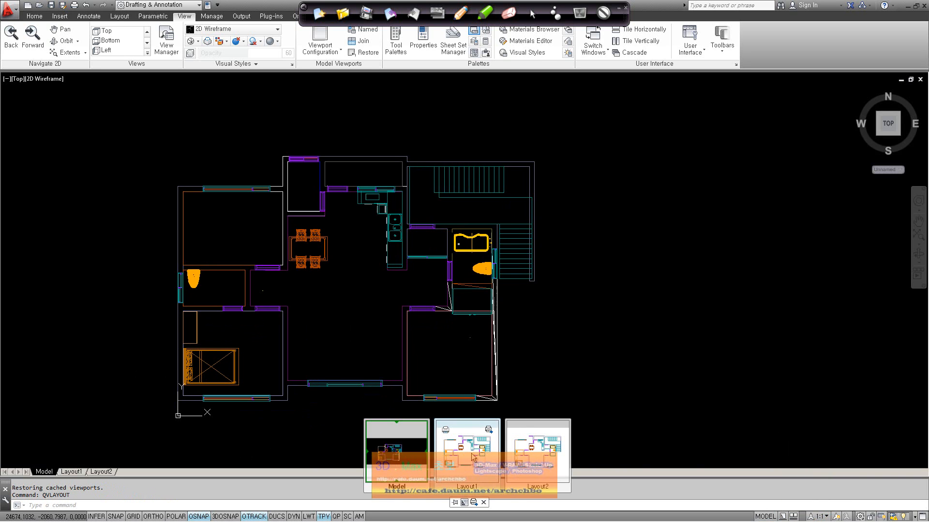
left_click(546, 453)
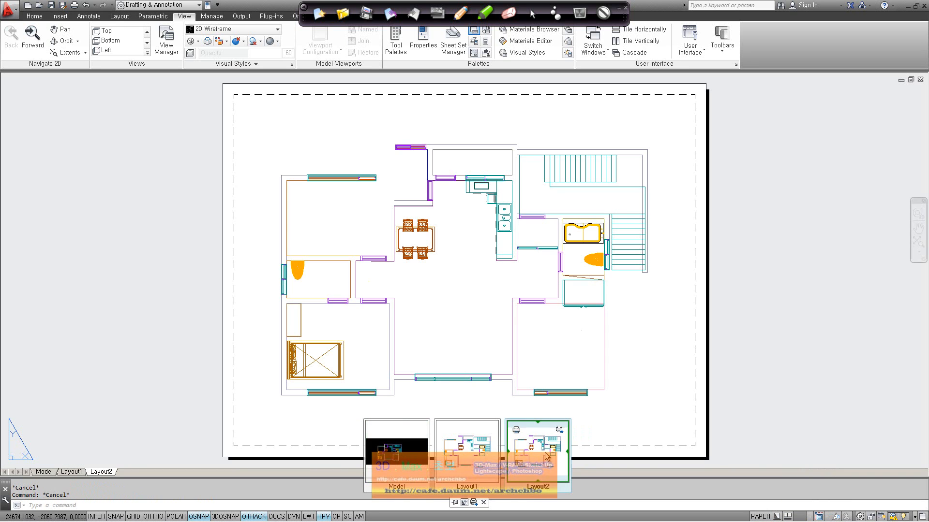
left_click(484, 454)
left_click(409, 454)
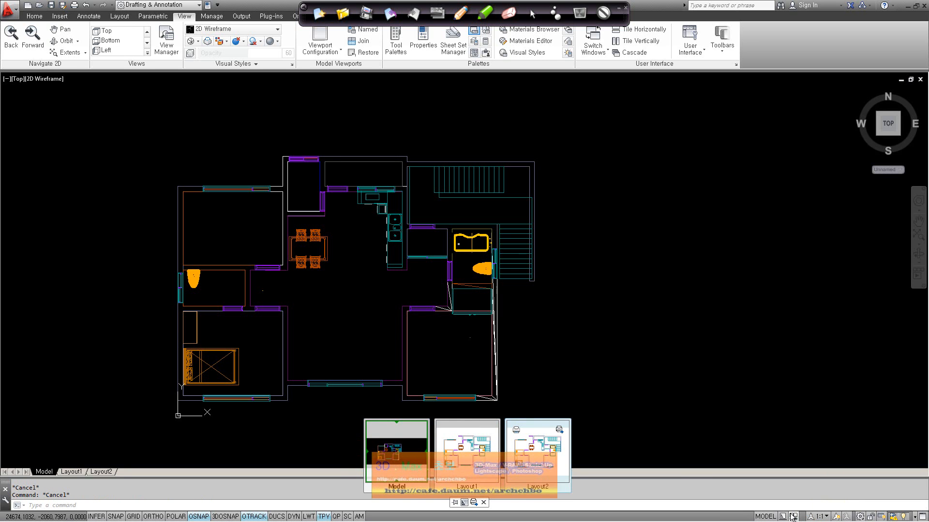
left_click(637, 384)
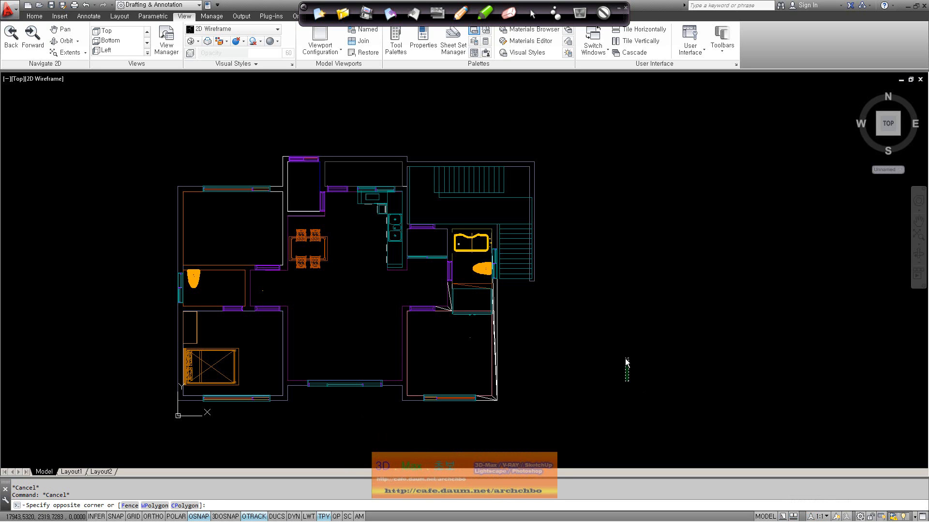
left_click(622, 365)
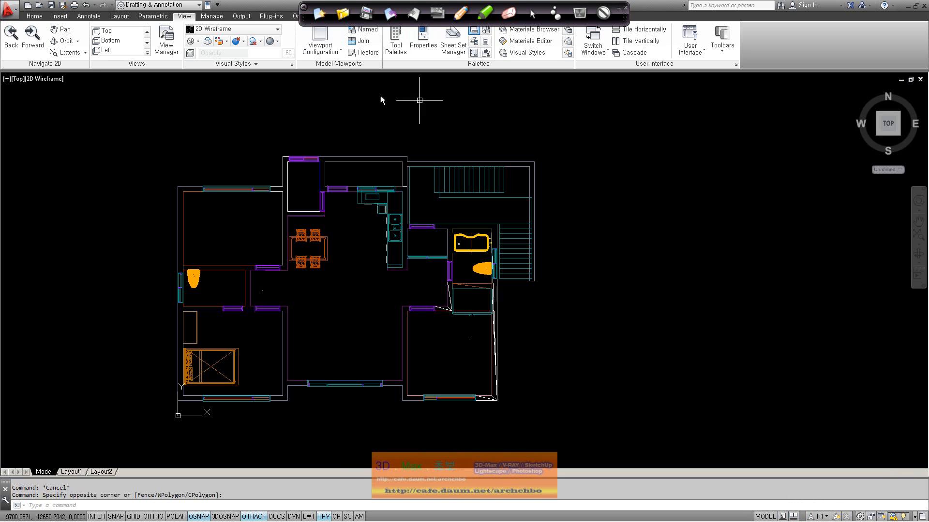
Show the floor plan model in the Bottom and Left preset views.
left_click(17, 82)
left_click(35, 111)
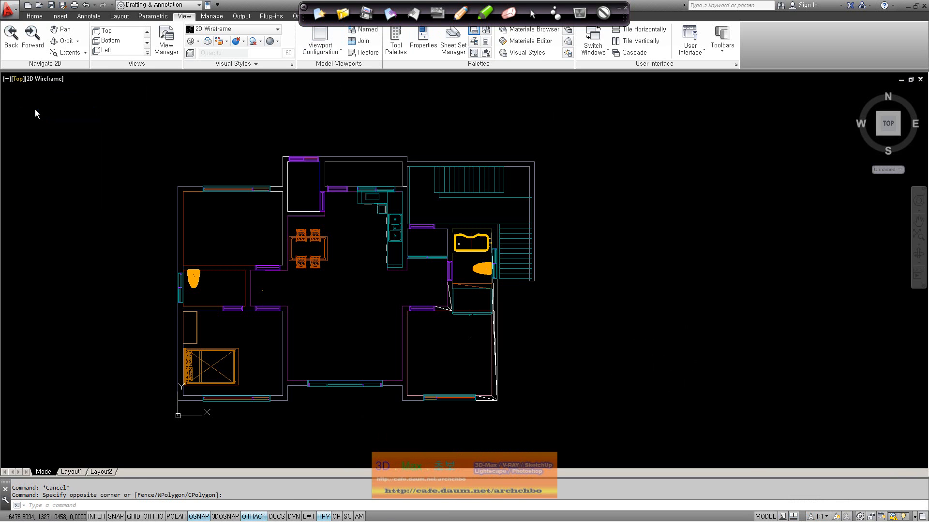
left_click(22, 83)
left_click(45, 118)
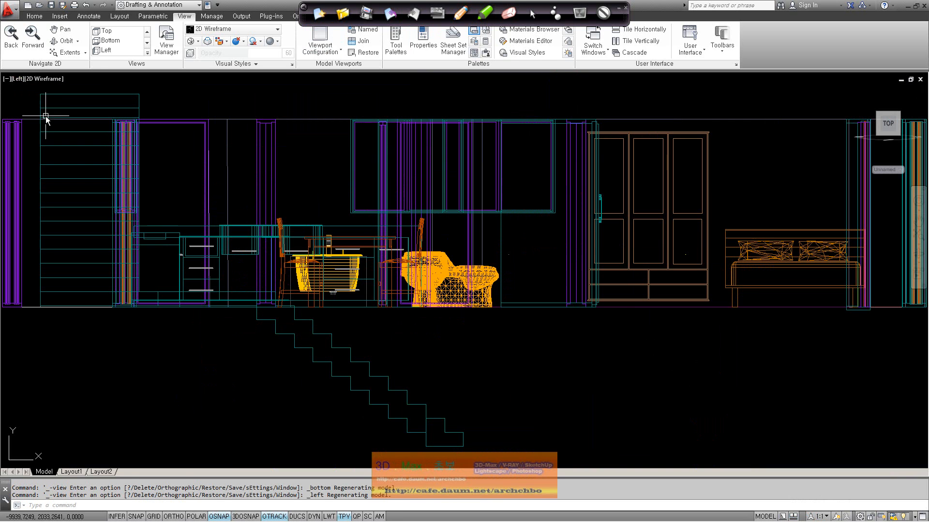
Show the model in the Right, Front and Back preset views, one after another.
left_click(33, 80)
left_click(23, 83)
left_click(23, 83)
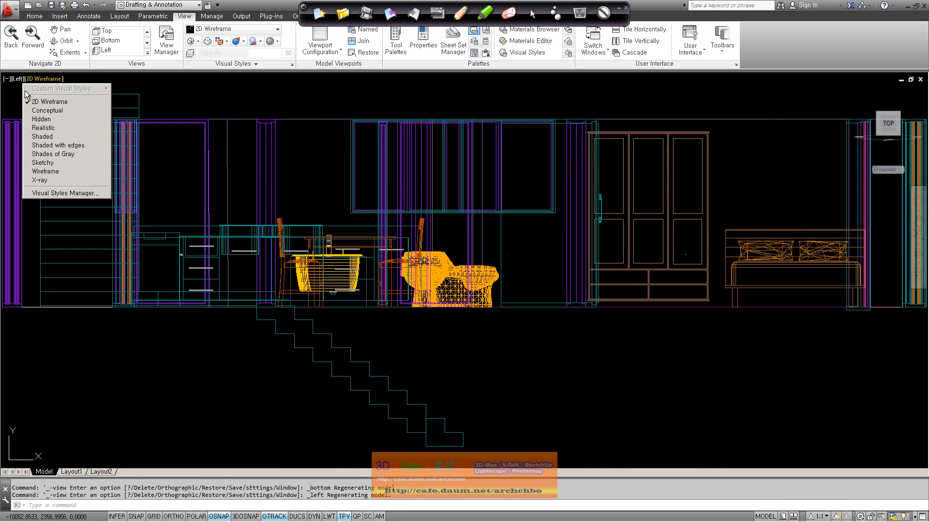
left_click(16, 80)
left_click(17, 80)
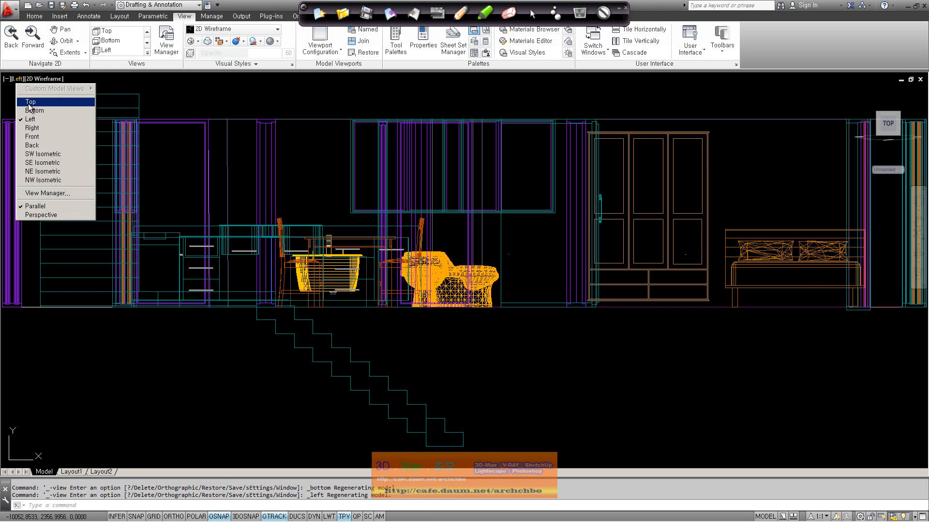
left_click(29, 128)
left_click(18, 81)
left_click(54, 137)
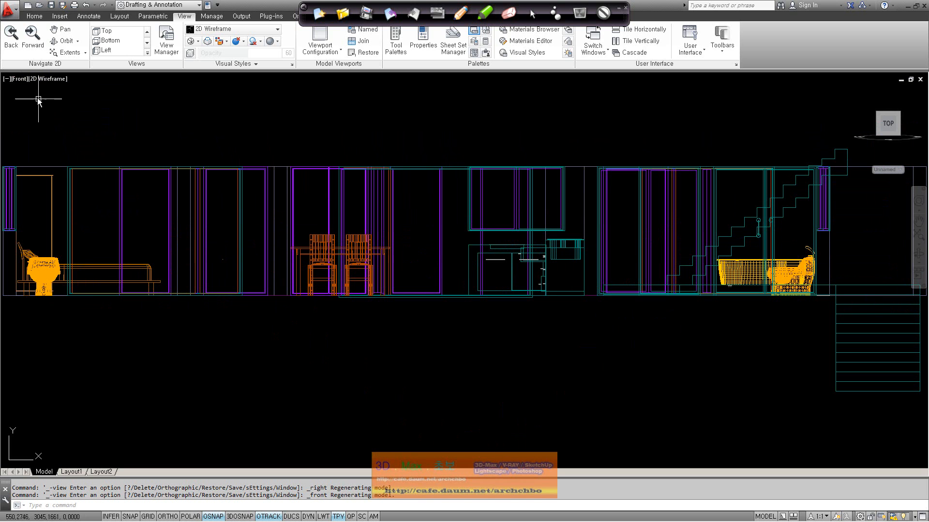
left_click(24, 79)
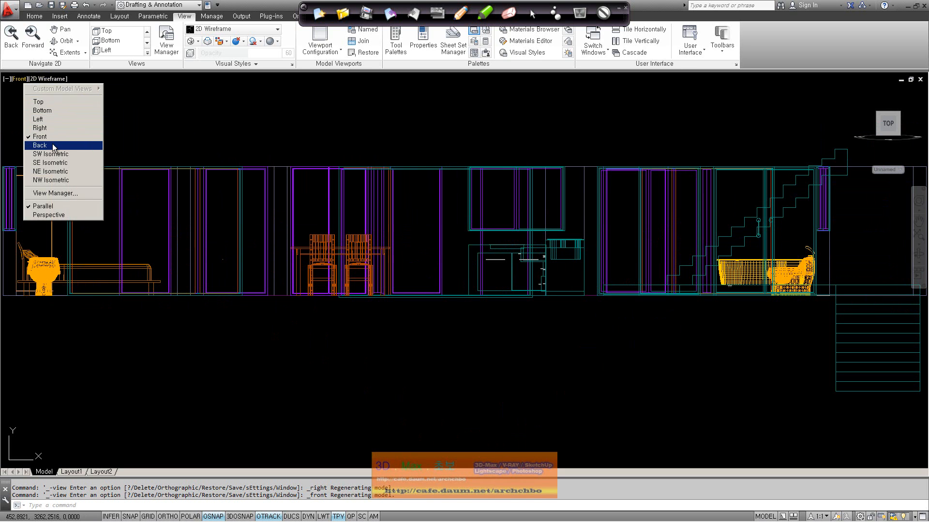
left_click(52, 142)
Show the model in the SW, NW and NE Isometric preset views.
left_click(21, 78)
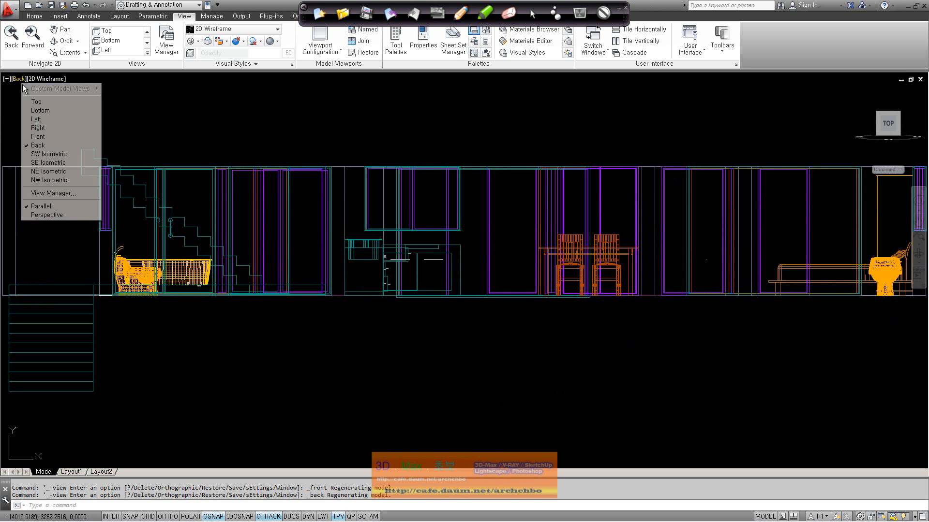
left_click(53, 154)
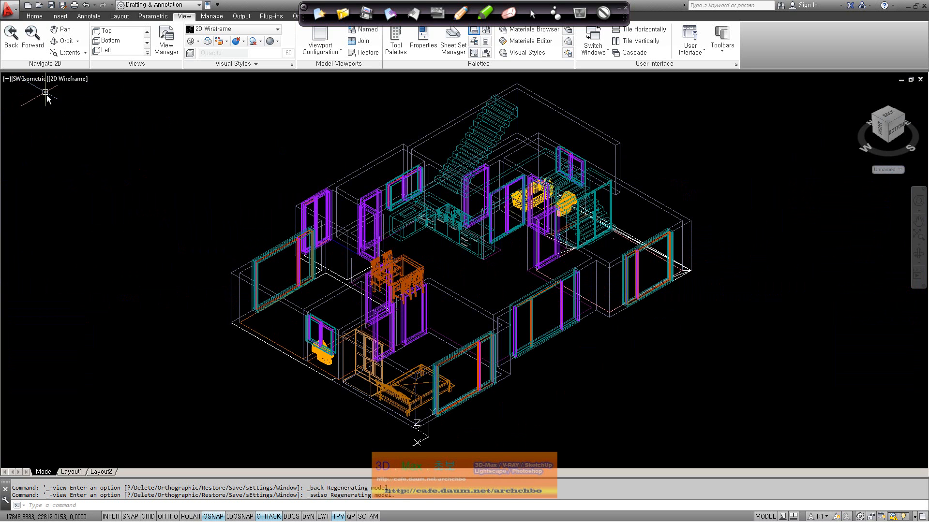
left_click(30, 79)
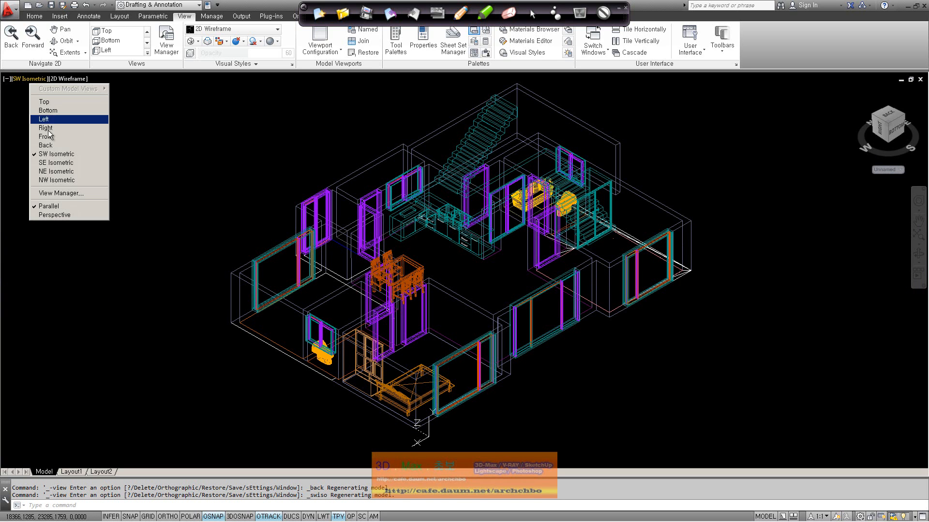
left_click(64, 180)
left_click(27, 81)
left_click(51, 171)
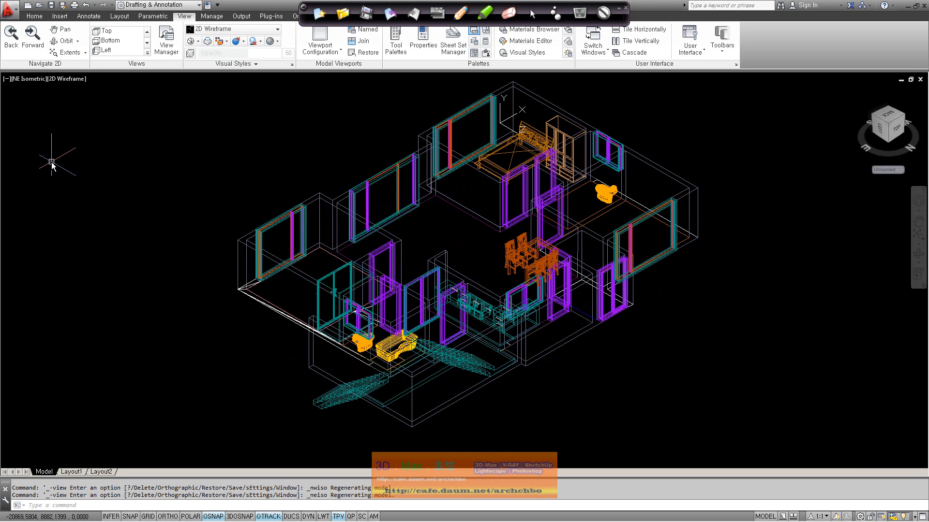
Return the model to the Top preset view with the whole floor plan in frame.
left_click(41, 82)
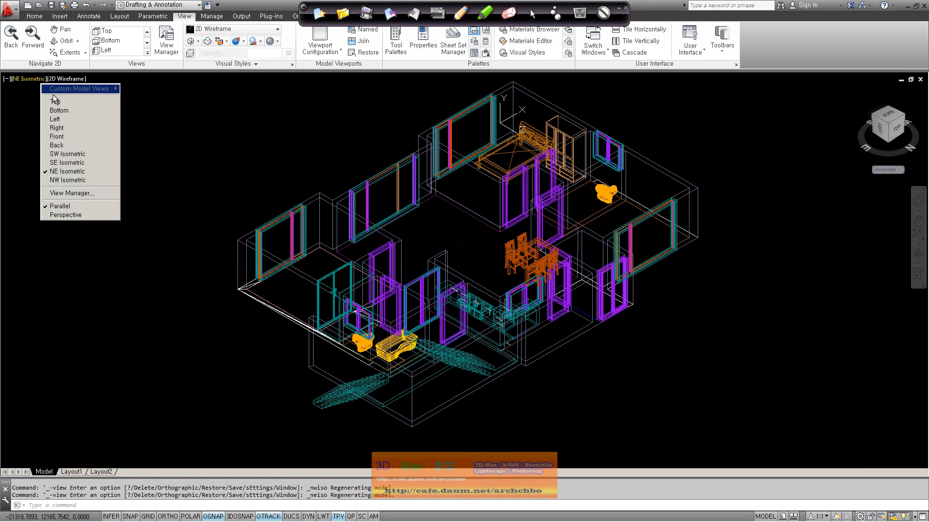
left_click(61, 103)
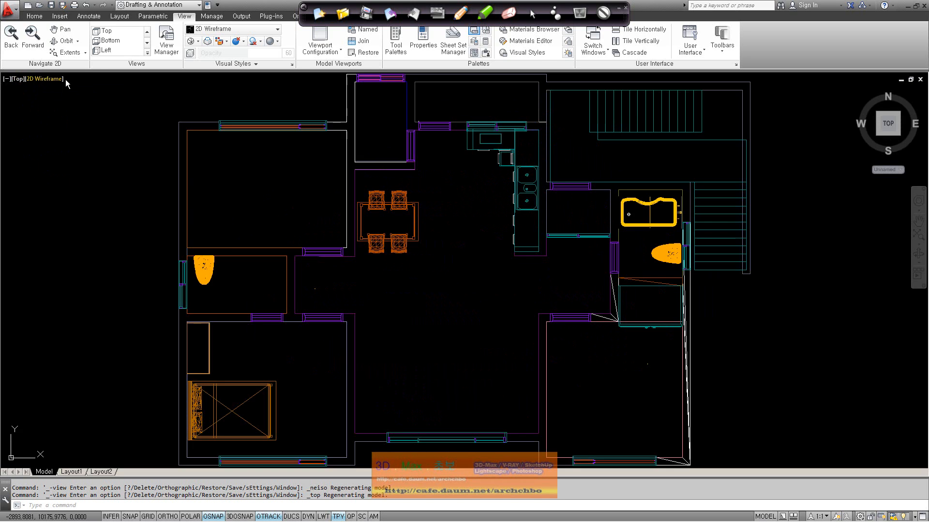
mouse_move(364, 202)
middle_mouse_down()
mouse_move(356, 234)
mouse_move(293, 176)
middle_mouse_up()
scroll(356, 234, "down", 3)
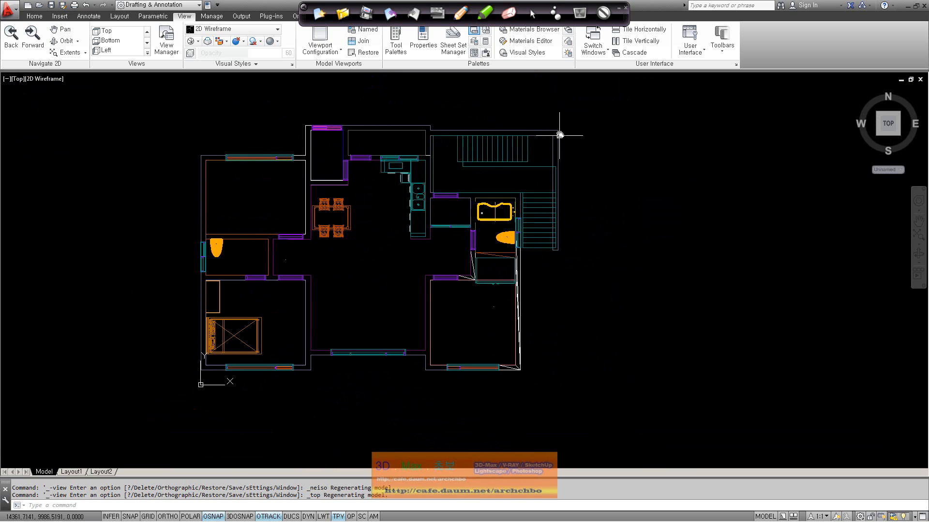
Show the floor plan model in the Conceptual, Hidden and Realistic visual styles, one after another.
left_click(49, 82)
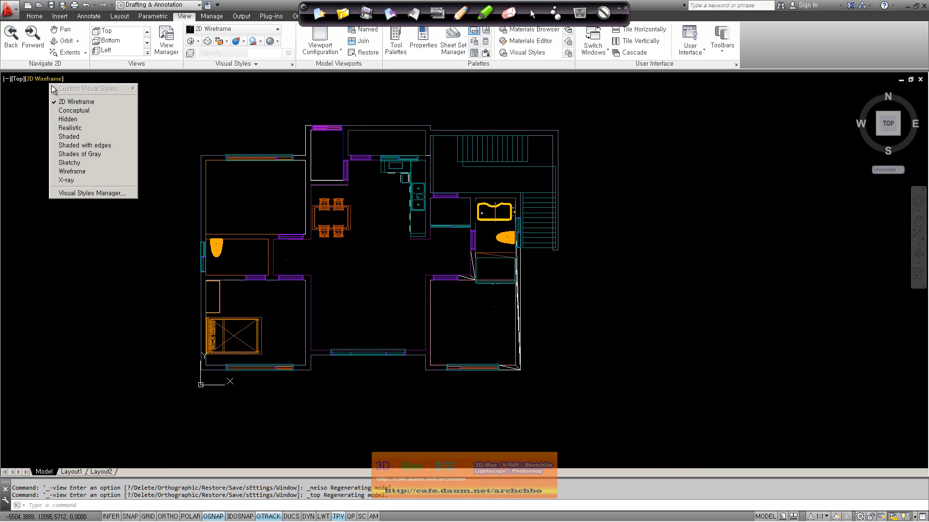
left_click(112, 110)
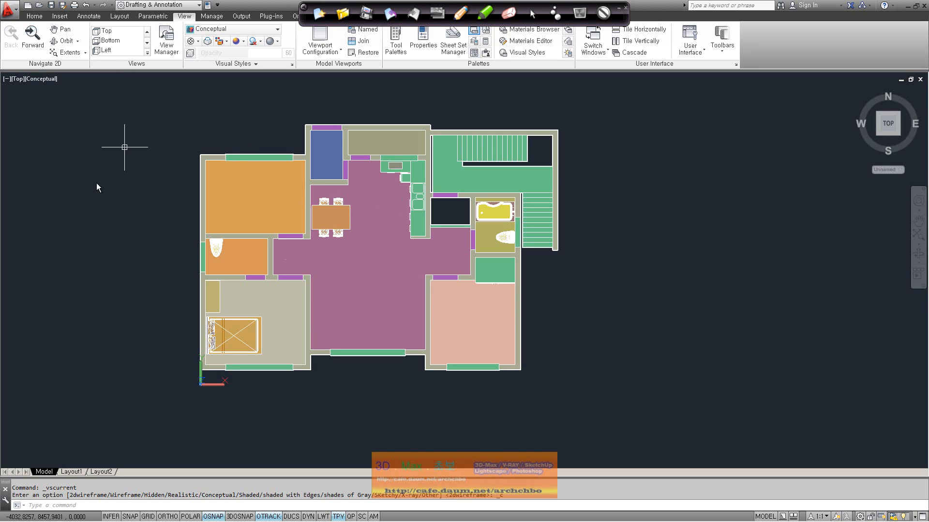
left_click(42, 83)
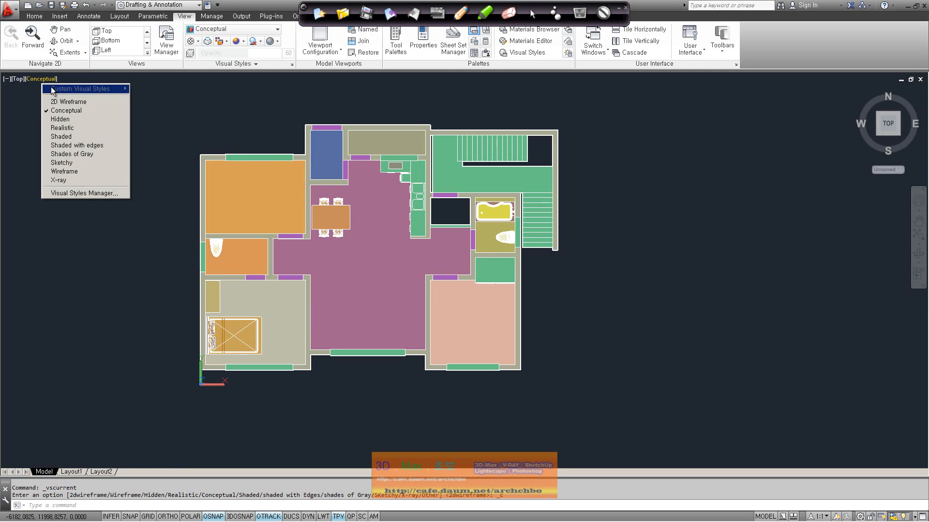
left_click(82, 117)
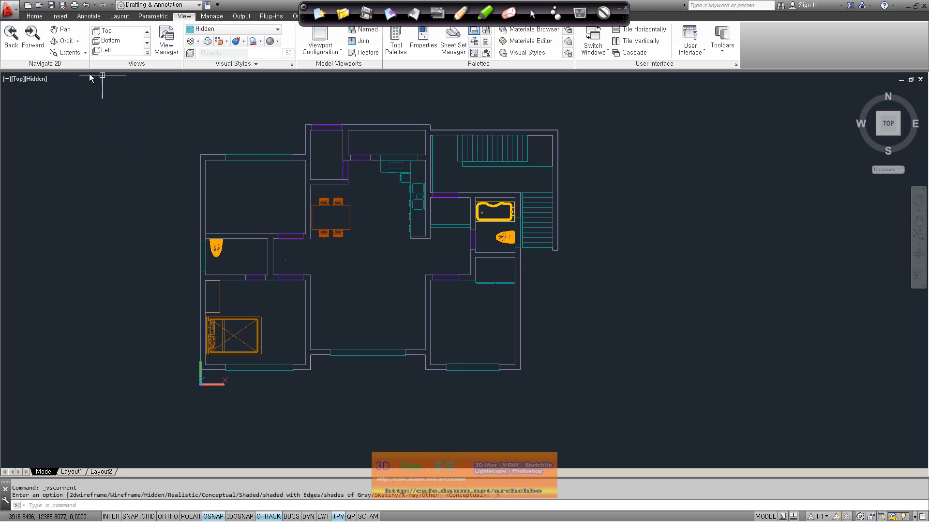
left_click(39, 82)
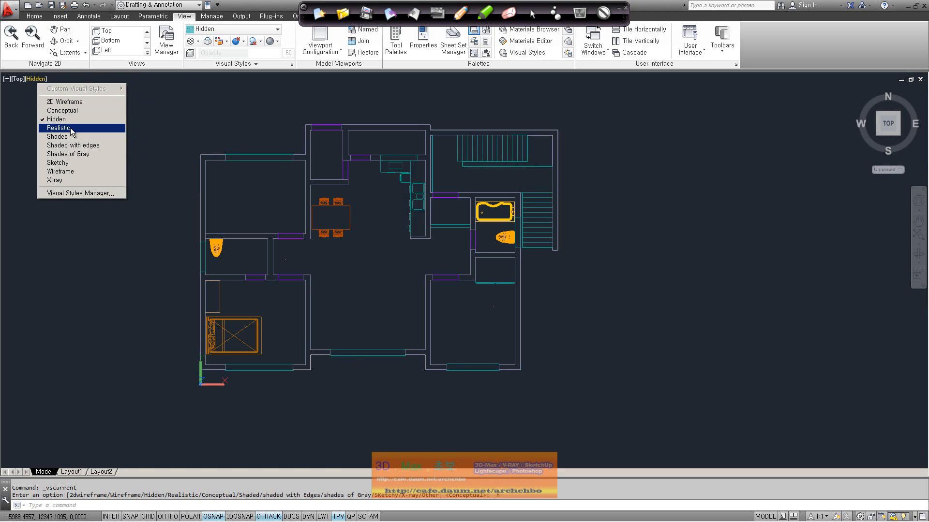
left_click(72, 130)
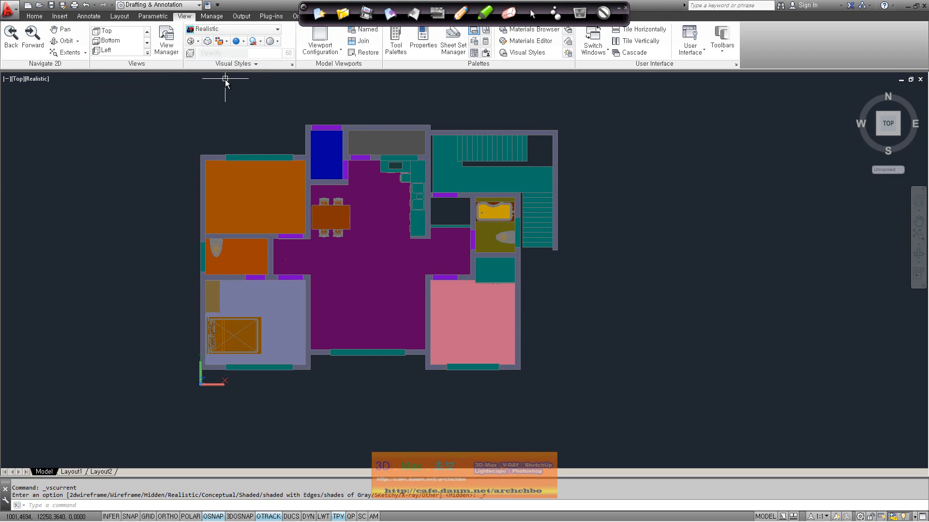
Show the model in the Shaded and Shaded with edges visual styles, and return it to Shaded.
left_click(36, 81)
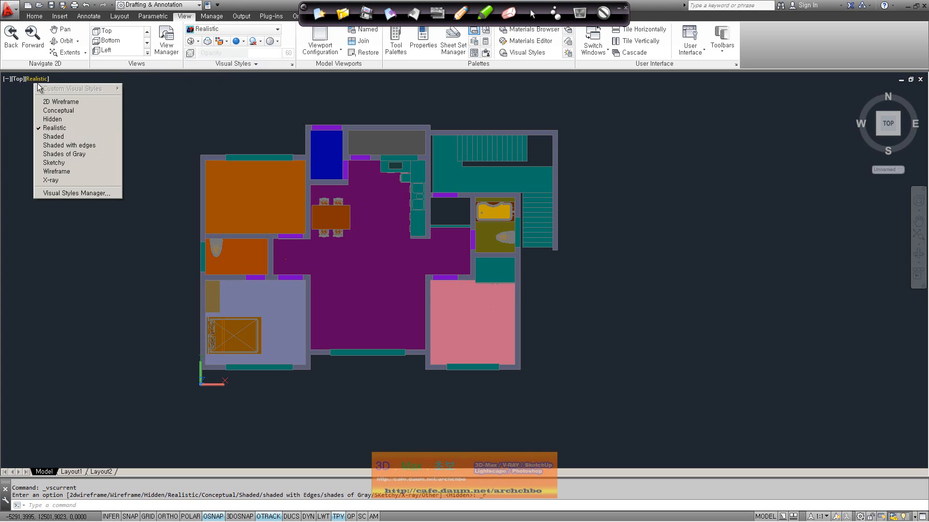
left_click(53, 135)
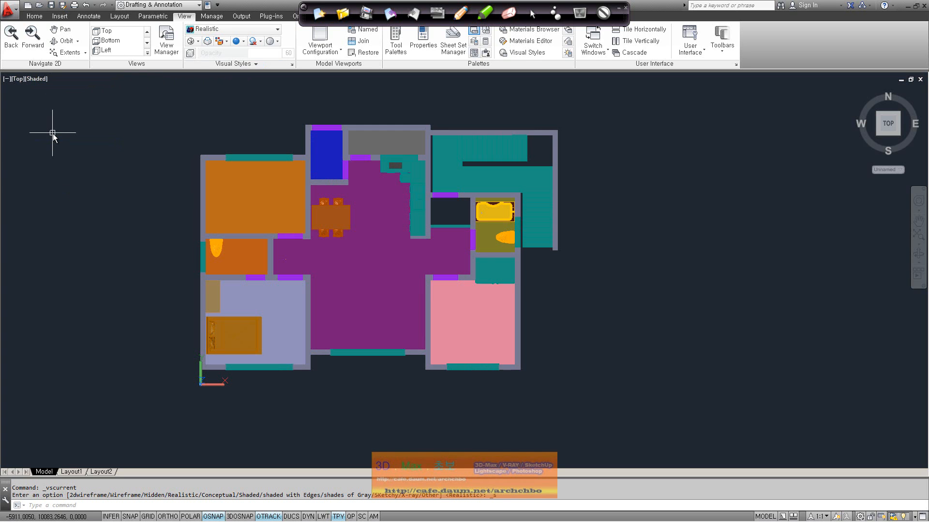
left_click(39, 84)
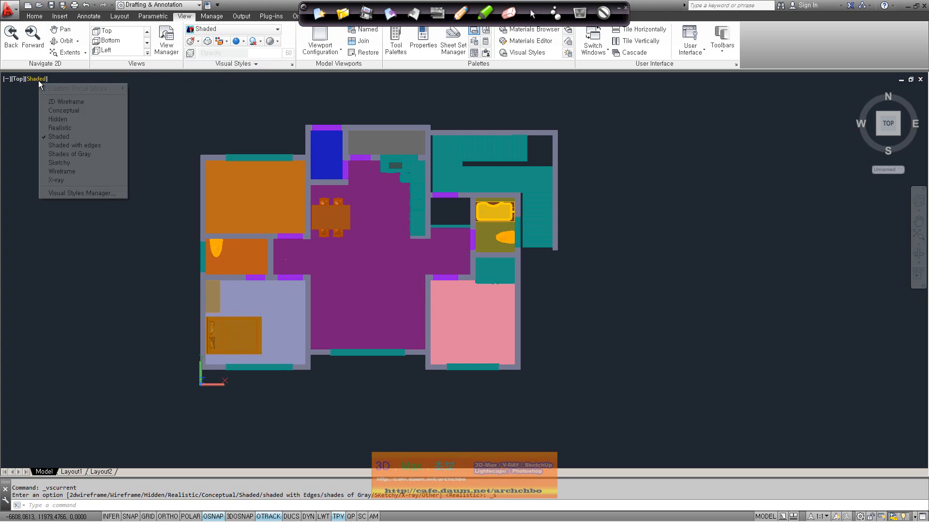
left_click(96, 147)
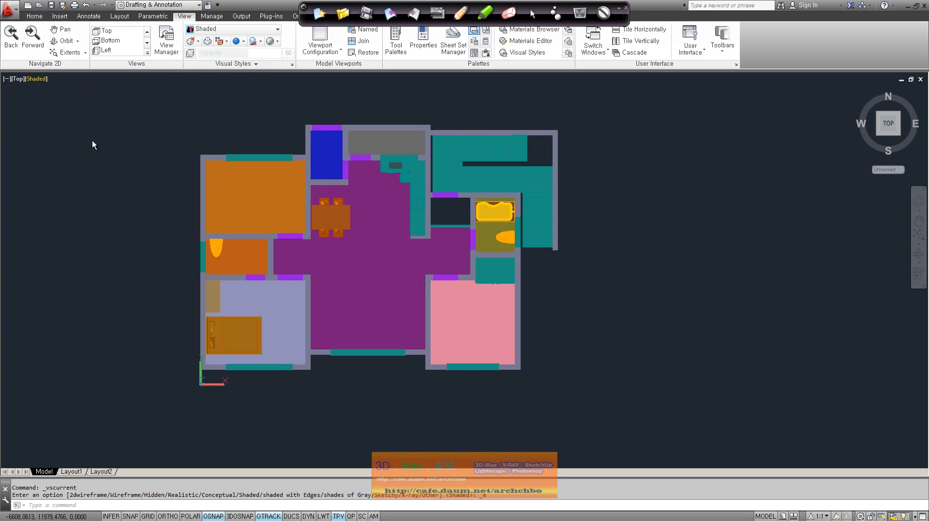
left_click(47, 79)
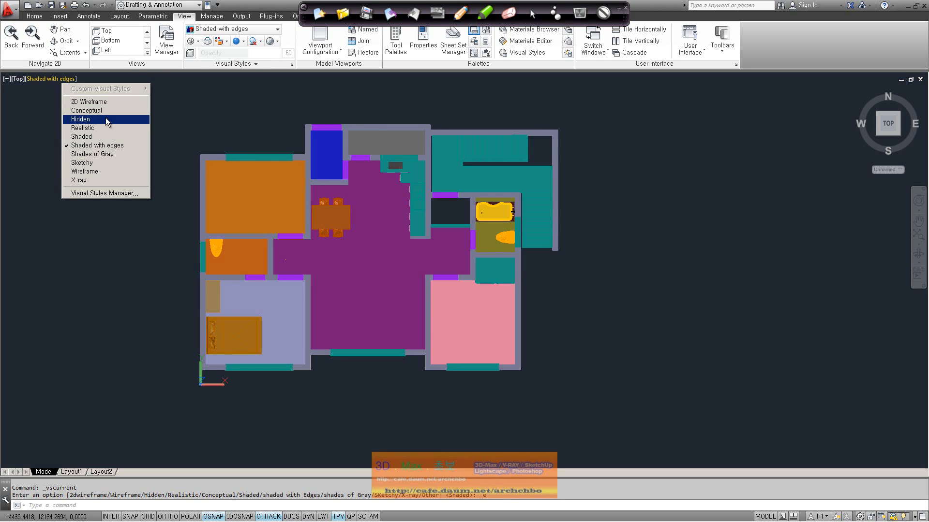
left_click(81, 137)
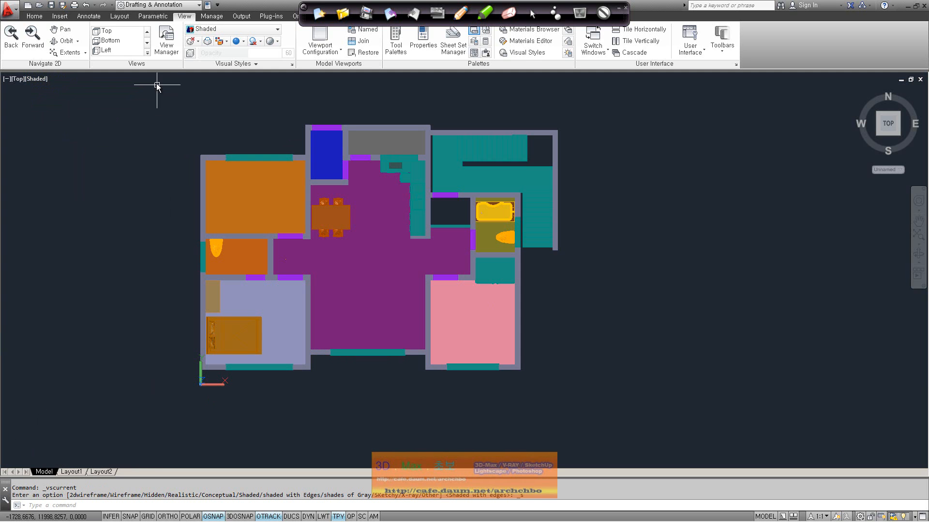
Return the floor plan to the 2D Wireframe visual style.
left_click(37, 79)
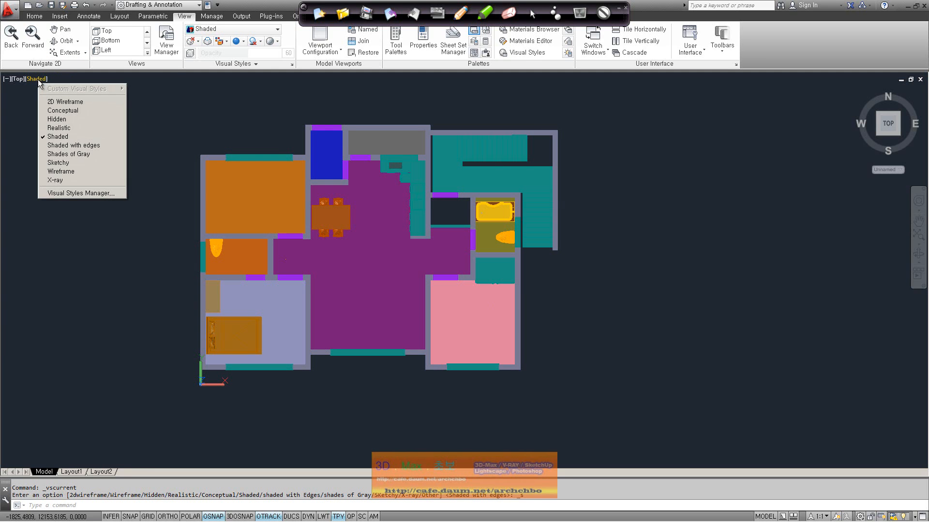
left_click(58, 102)
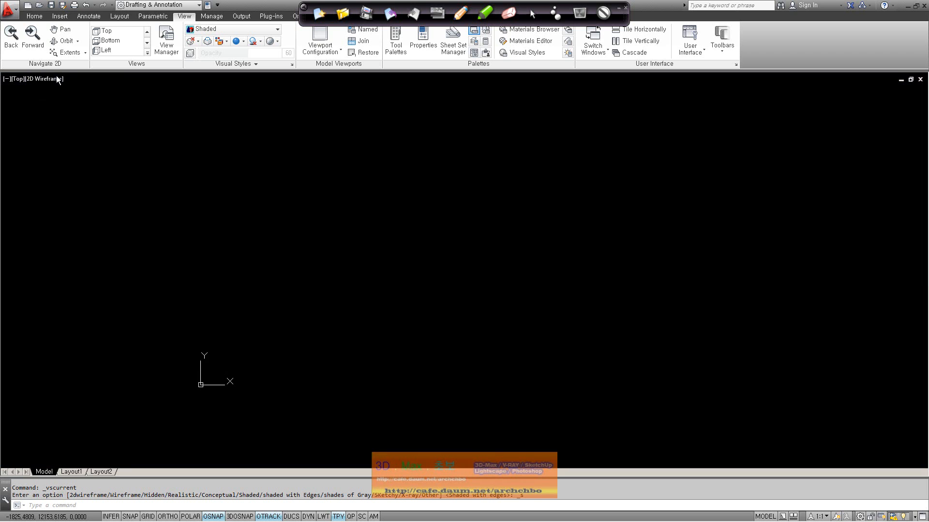
middle_click_drag(403, 280, 352, 264)
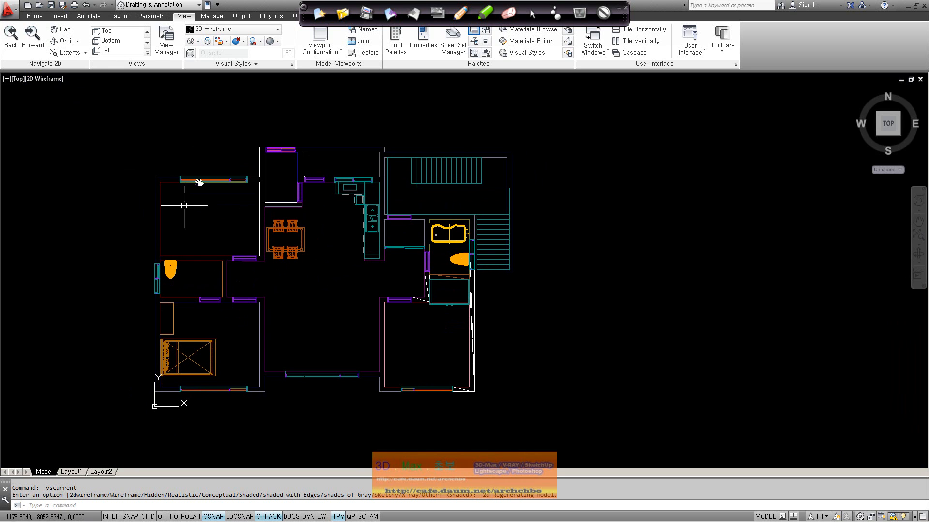
Show the wireframe model in the NE Isometric preset view, centered in the drawing area.
left_click(18, 79)
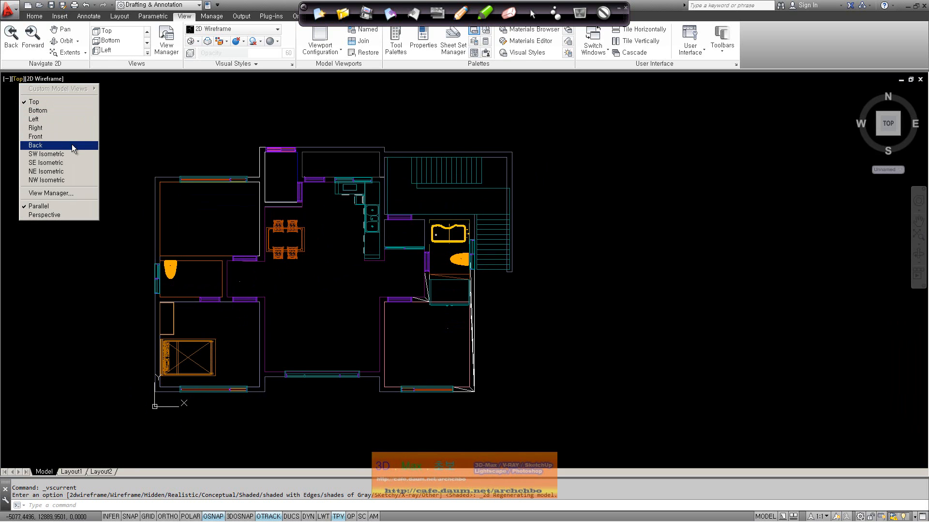
left_click(74, 171)
middle_click_drag(382, 270, 402, 247)
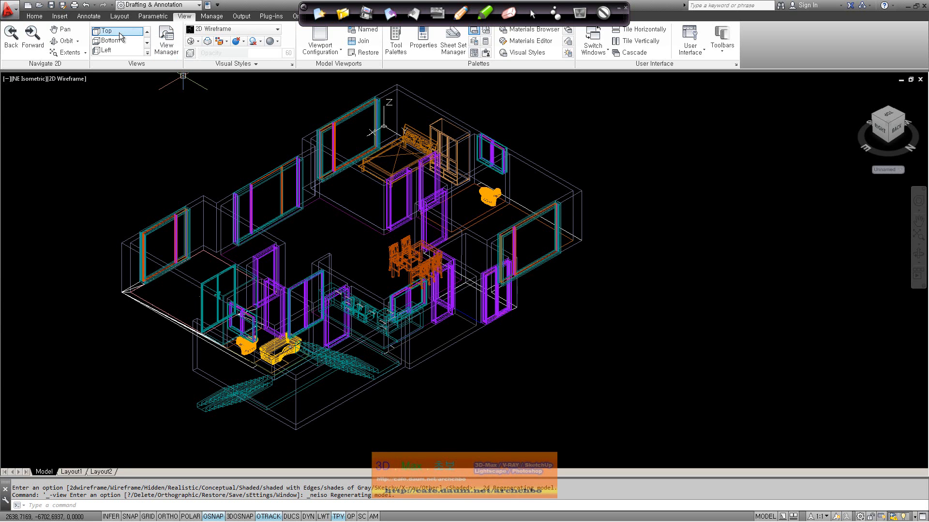
Look through the list of preset views and show the model in the Bottom and Left views.
scroll(121, 39, "down", 3)
left_click(147, 43)
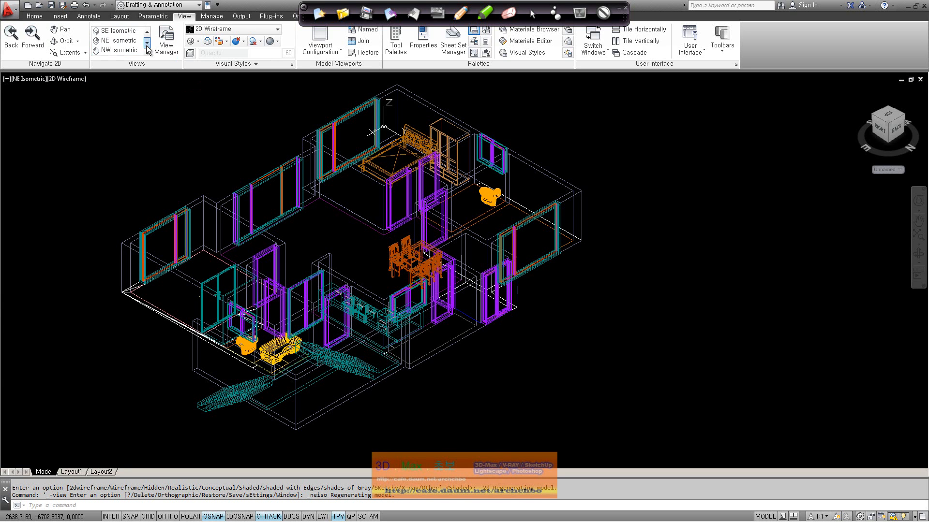
left_click(147, 32)
left_click(147, 32)
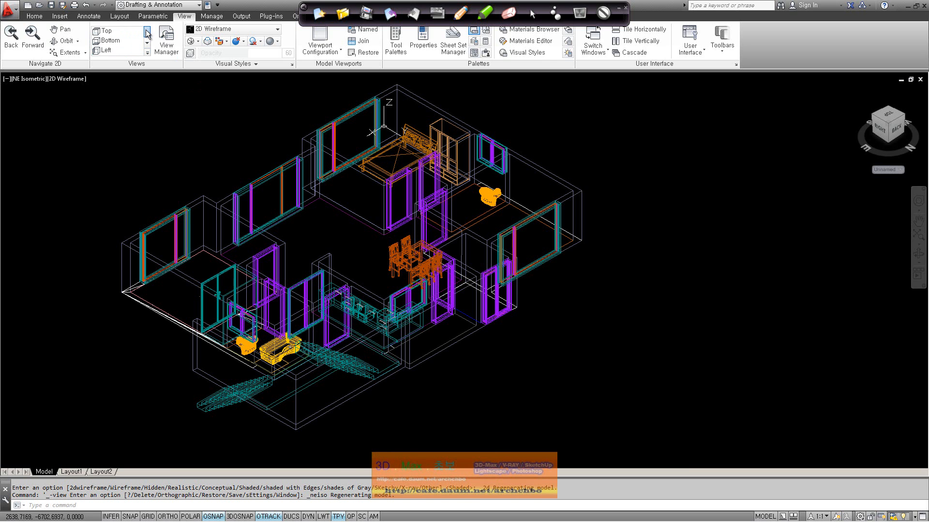
left_click(125, 41)
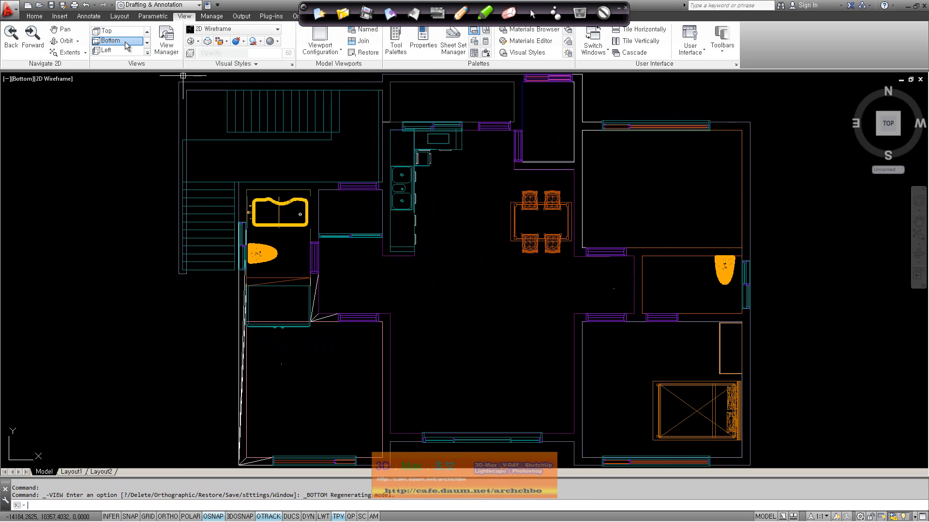
left_click(130, 50)
Return the model to the NE Isometric preset view with the whole building in frame.
left_click(147, 47)
left_click(147, 47)
left_click(147, 47)
left_click(118, 40)
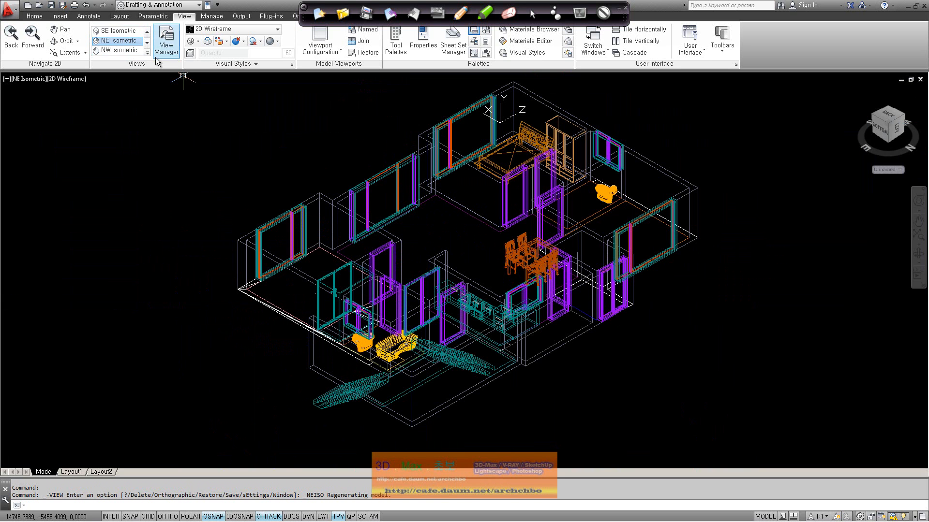
middle_click_drag(448, 250, 378, 247)
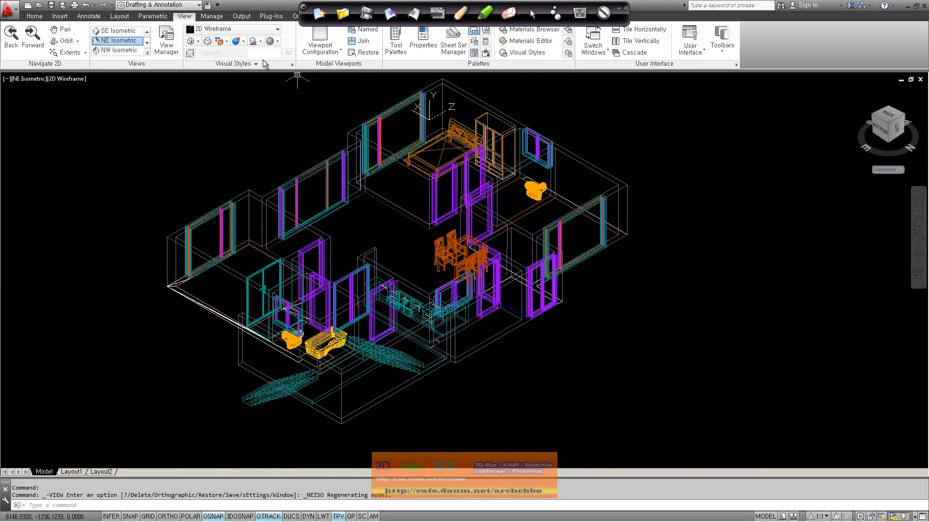
Browse the visual style choices, move the annotation toolbar off the viewport commands, and switch to Layout1.
left_click(278, 30)
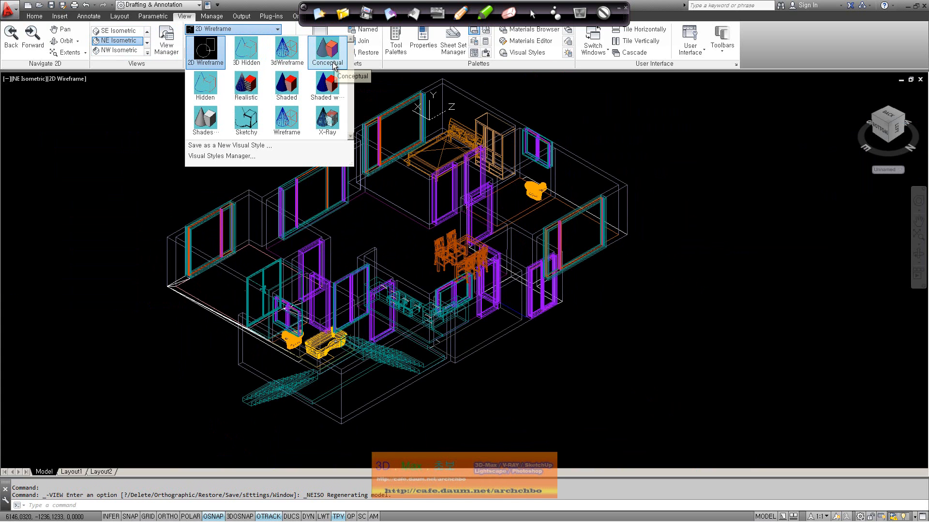
mouse_move(313, 15)
left_mouse_down()
mouse_move(556, 58)
mouse_move(592, 25)
left_mouse_up()
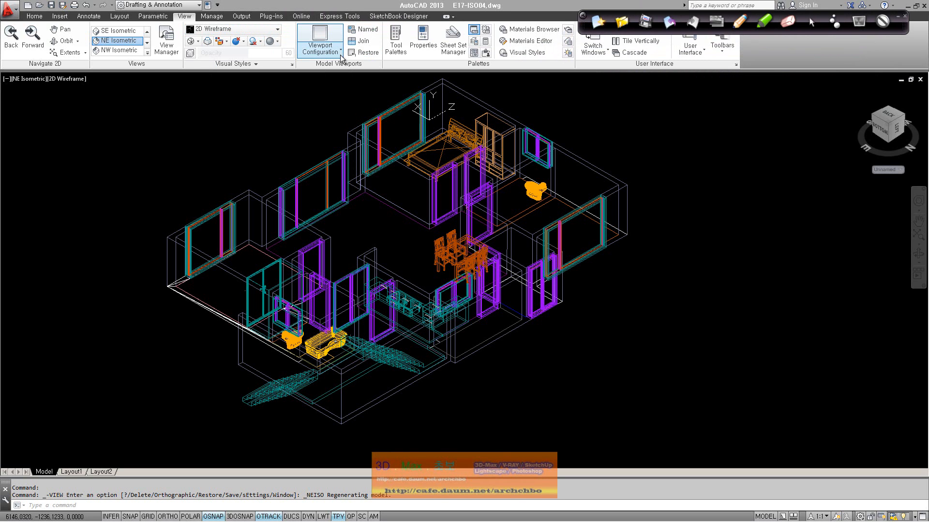
left_click(79, 476)
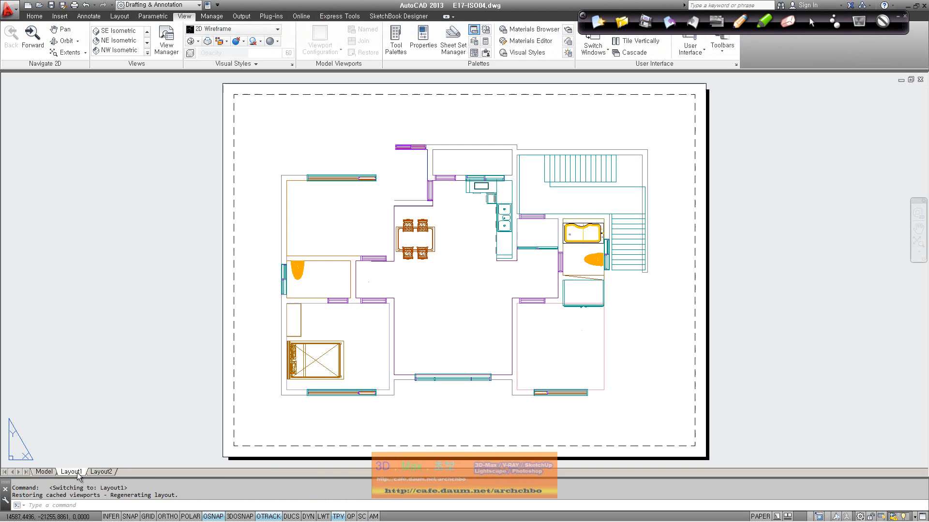
middle_click_drag(414, 306, 344, 306)
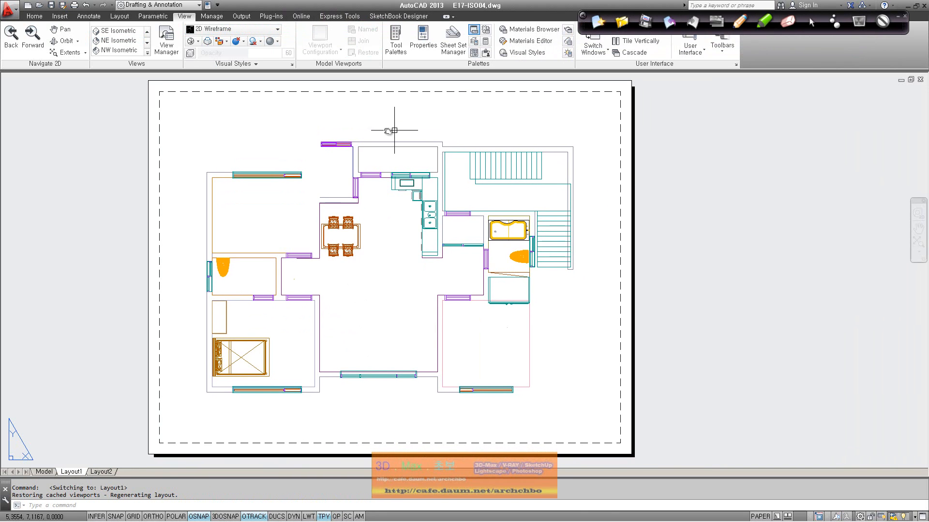
Try to select the viewport in Layout1 by its border above the floor plan.
left_click(387, 142)
left_click(387, 142)
left_click(374, 92)
left_click(368, 105)
left_click(351, 143)
left_click(344, 148)
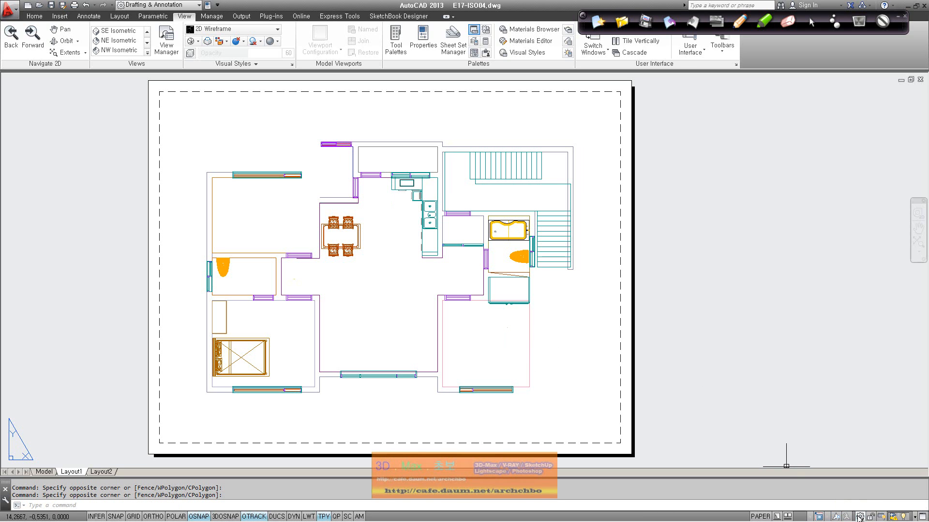
Lock all floating and docked toolbars, panels and windows, and unlock them again.
left_click(869, 518)
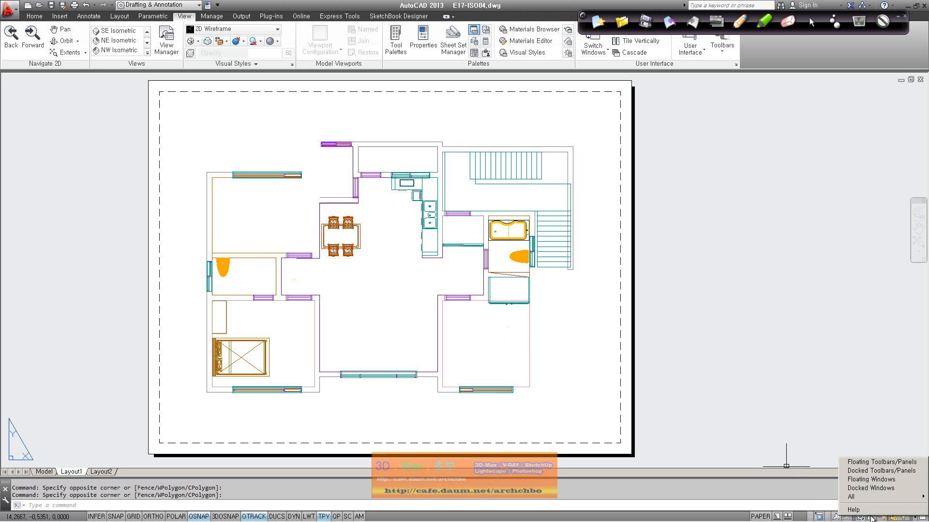
left_click(823, 456)
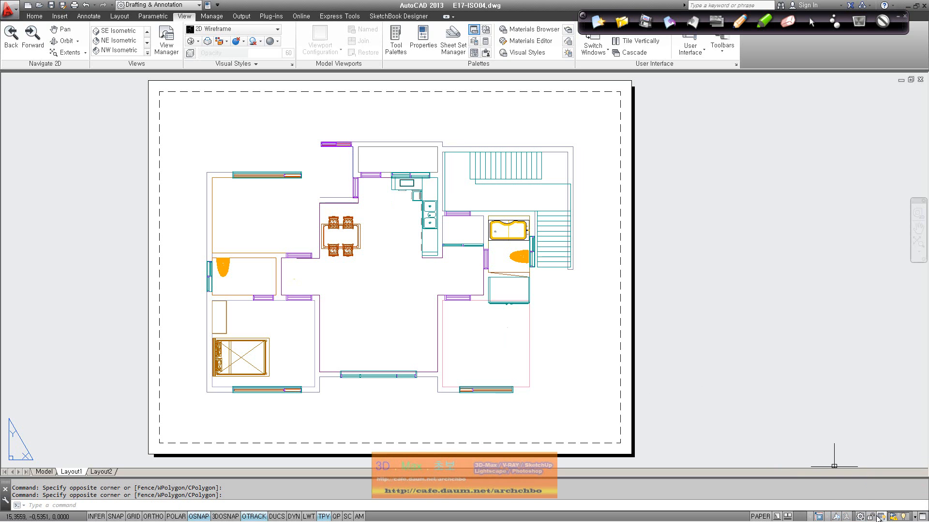
left_click(873, 519)
left_click(874, 518)
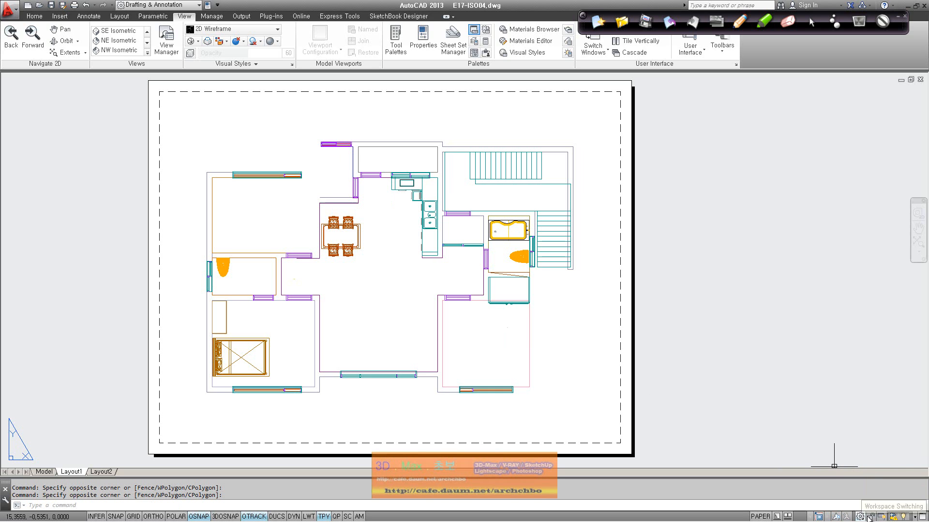
left_click(873, 518)
mouse_move(862, 503)
left_click(813, 496)
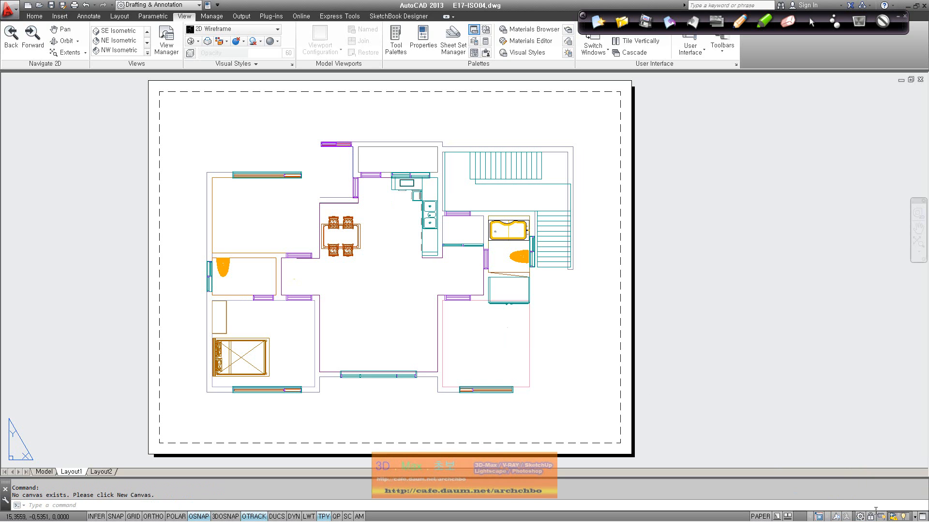
left_click(873, 518)
mouse_move(868, 497)
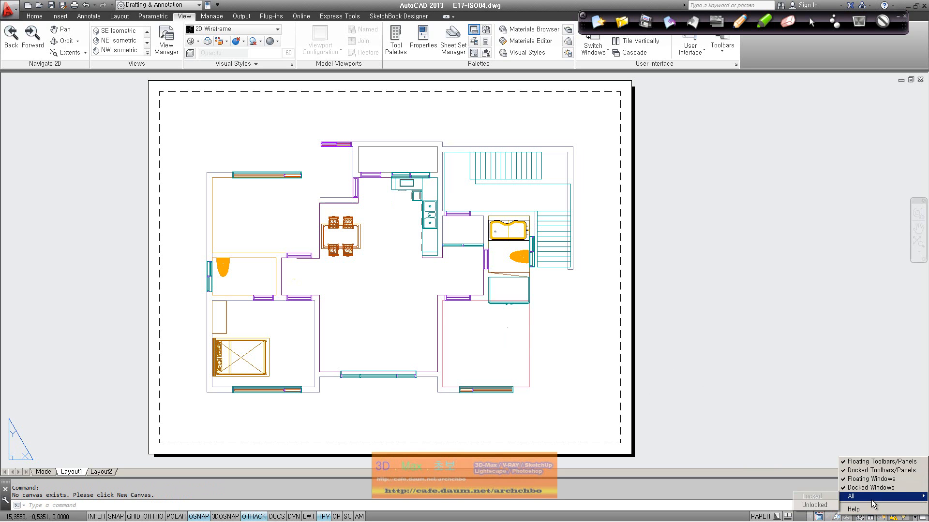
left_click(820, 503)
left_click(872, 516)
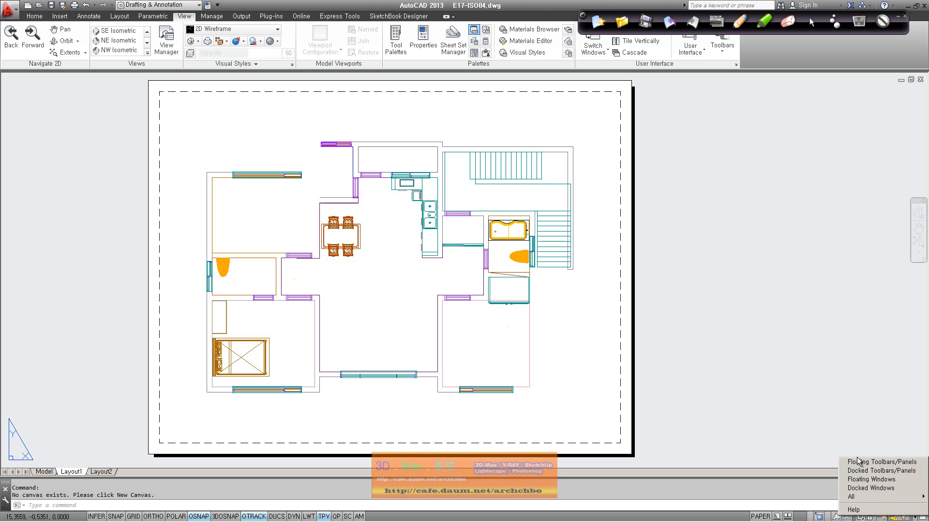
Select the viewport around the floor plan in Layout1 with a selection window.
left_click(448, 429)
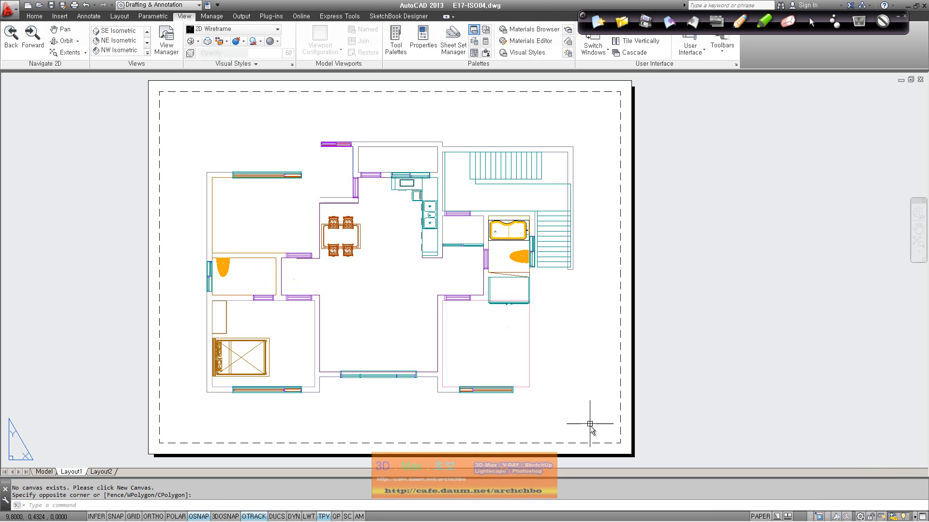
left_click(194, 121)
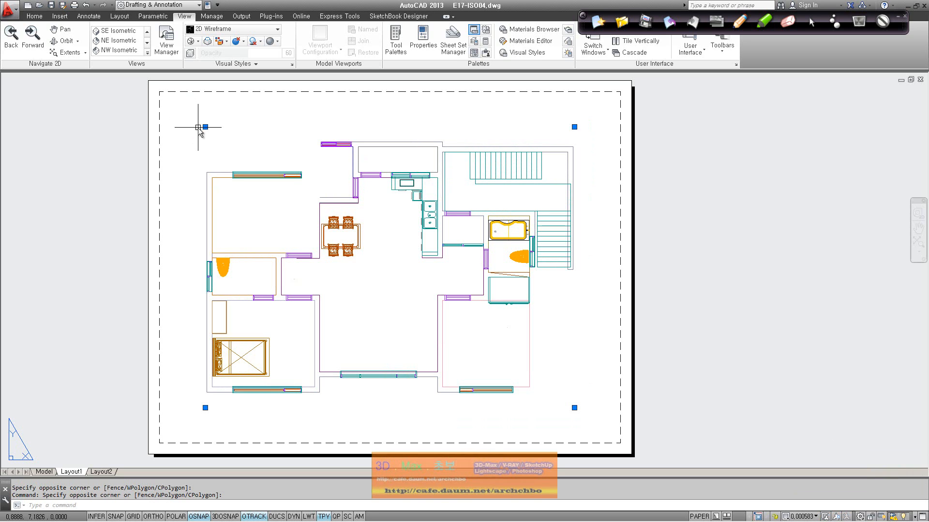
Delete the selected viewport from Layout1 and open the viewport configuration dialog with VPORTS, moving it aside on the sheet.
key("Delete")
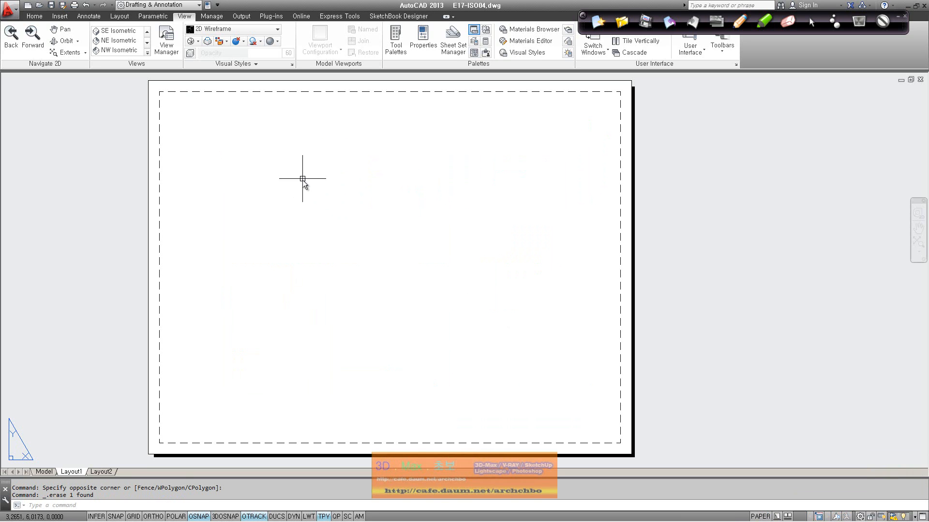
middle_click_drag(338, 284, 313, 288)
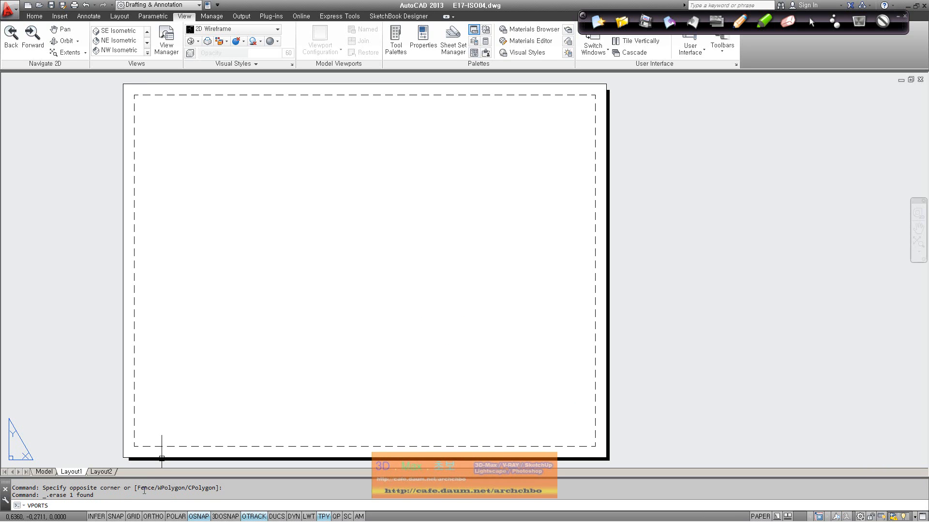
key("Return")
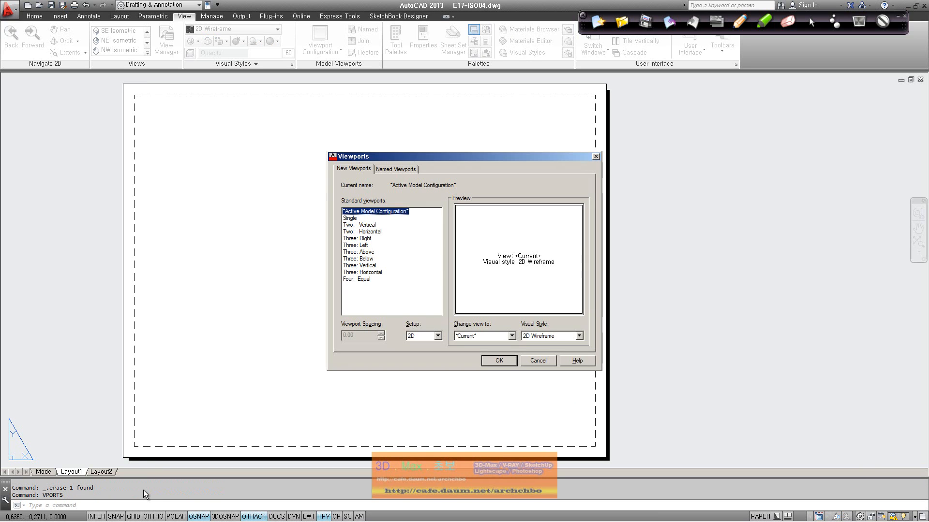
left_click_drag(375, 161, 174, 163)
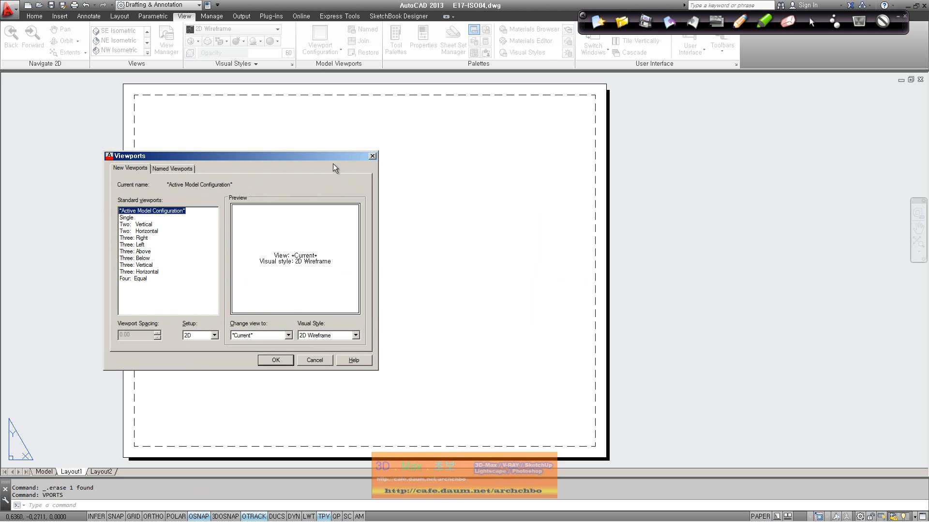
left_click_drag(332, 157, 317, 126)
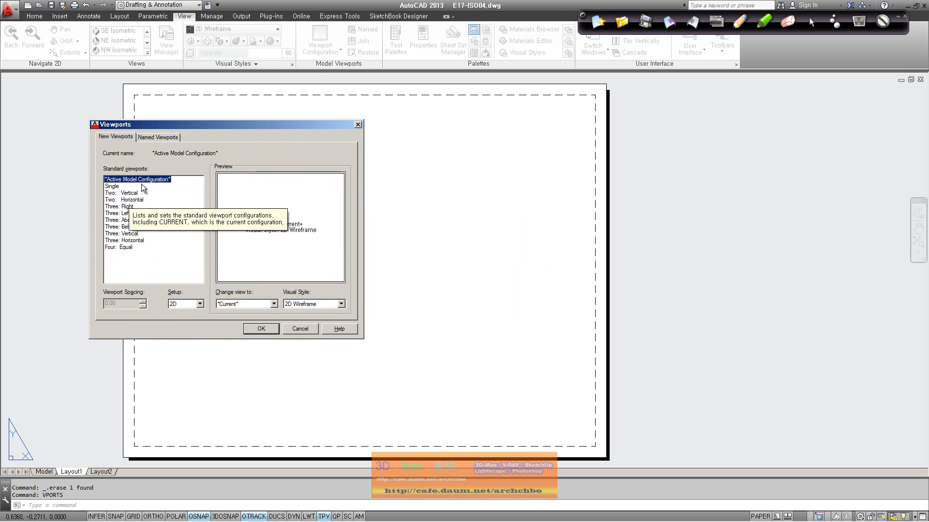
Insert the Three: Right viewport configuration with 2D setup, current view and 2D Wireframe style, fitted to the Layout1 sheet.
left_click(116, 187)
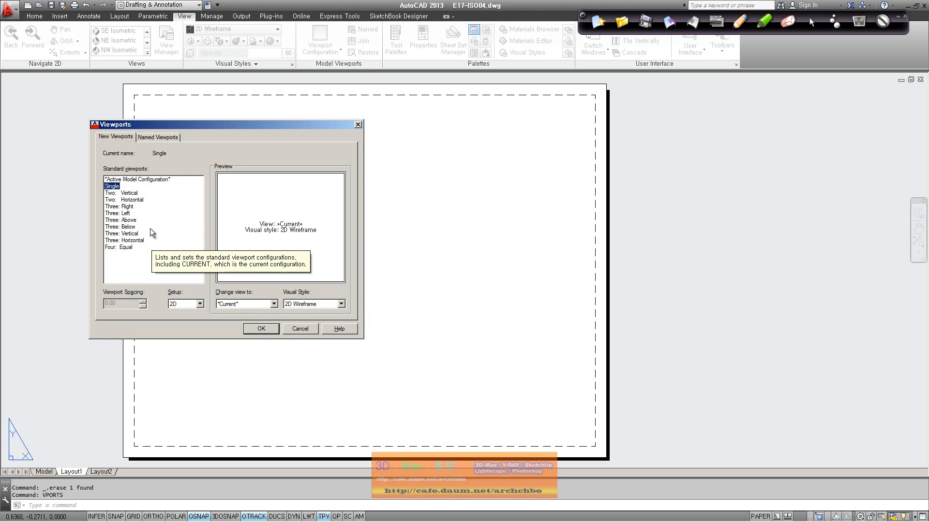
left_click(130, 234)
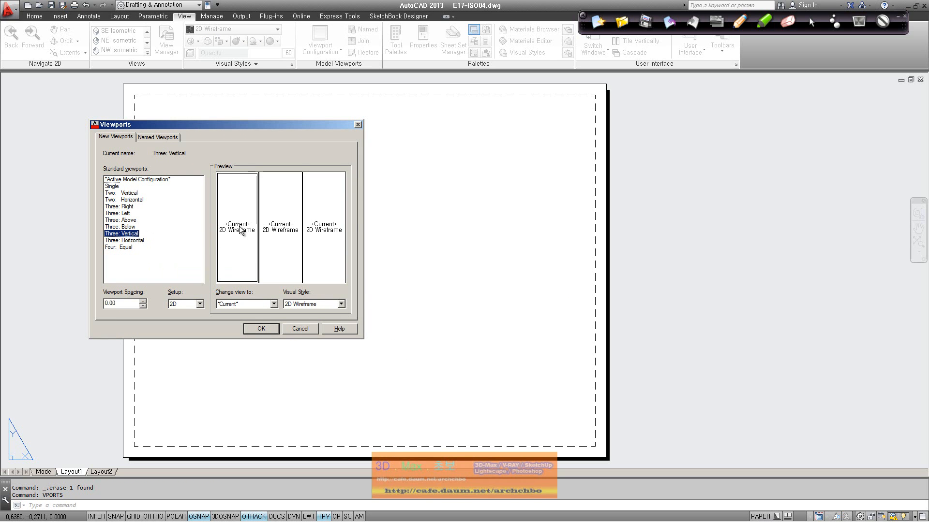
left_click(126, 207)
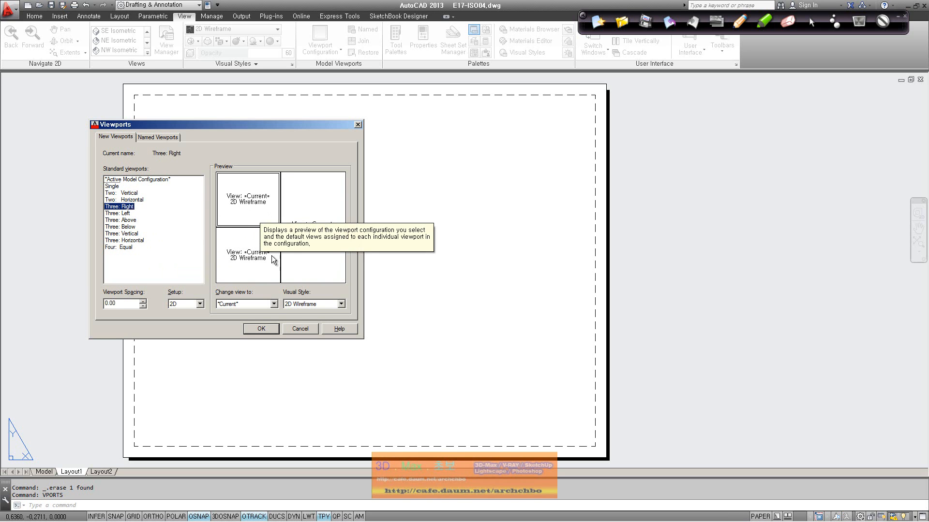
left_click(199, 303)
left_click(251, 305)
left_click(319, 306)
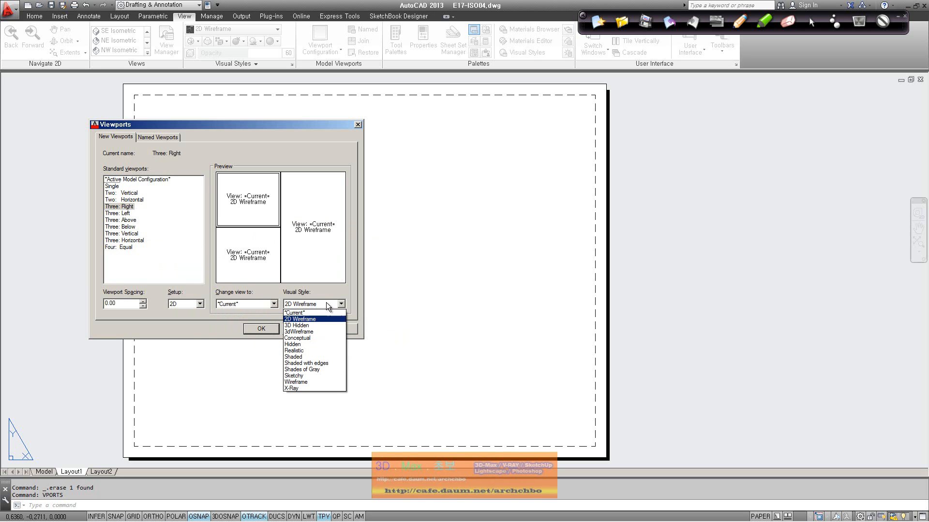
left_click(332, 306)
left_click(261, 328)
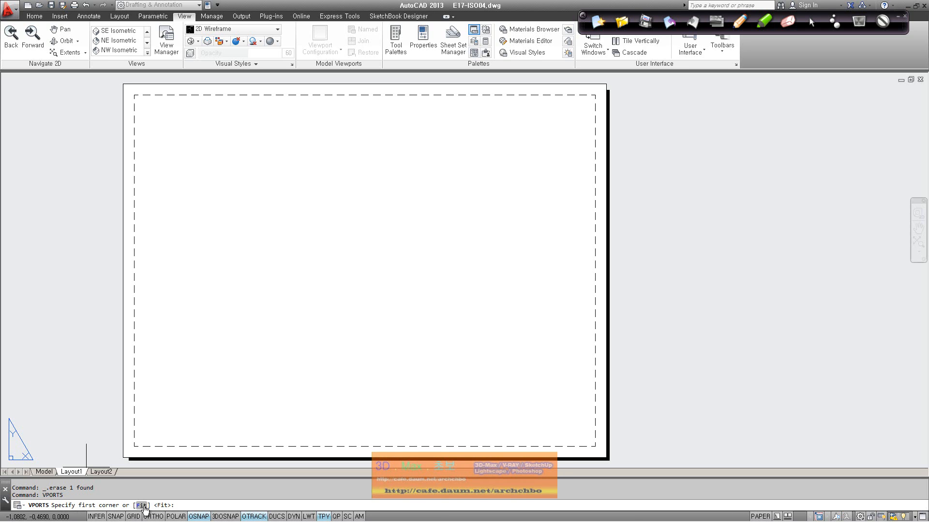
left_click(142, 506)
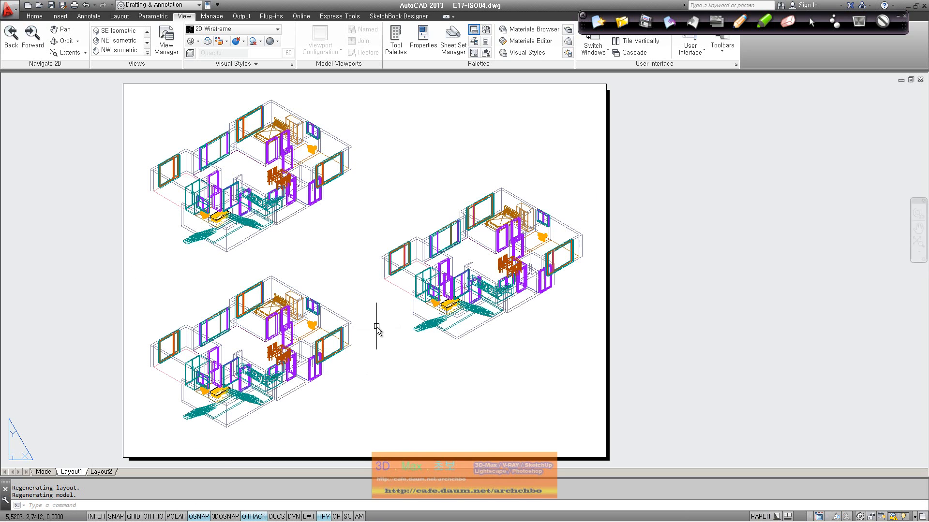
Select the new viewports in Layout1 by their borders to examine the extent of each one.
mouse_move(388, 341)
middle_mouse_down()
mouse_move(396, 346)
mouse_move(377, 343)
middle_mouse_up()
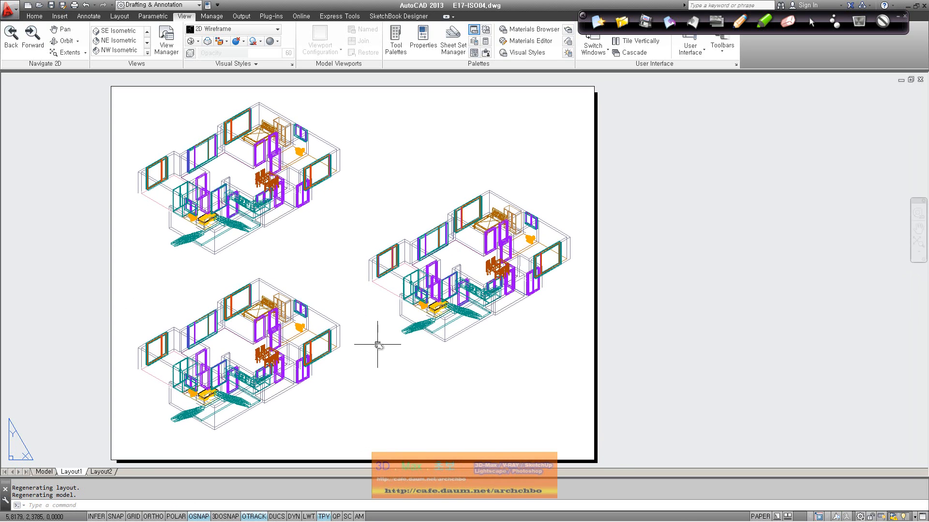
left_click(331, 185)
left_click(333, 198)
left_click(340, 250)
left_click(197, 265)
left_click(139, 129)
left_click(166, 135)
left_click(173, 95)
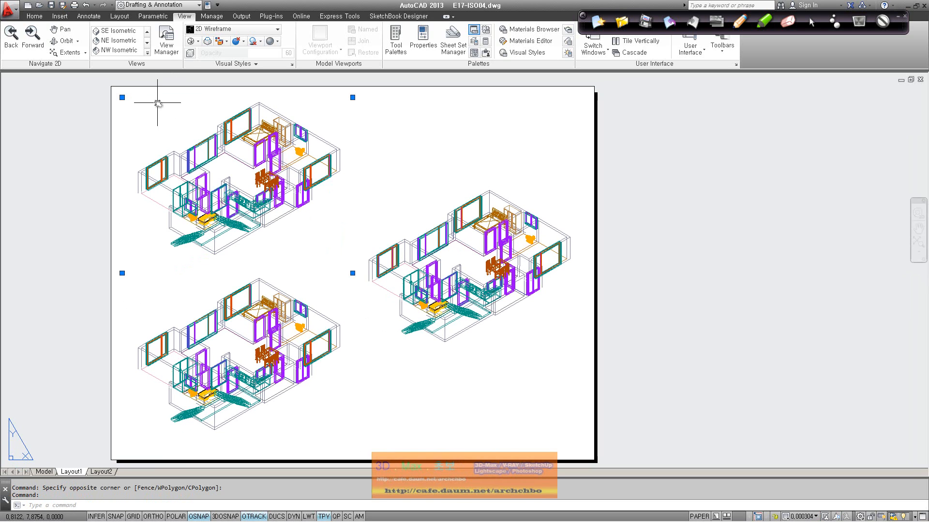
left_click(169, 99)
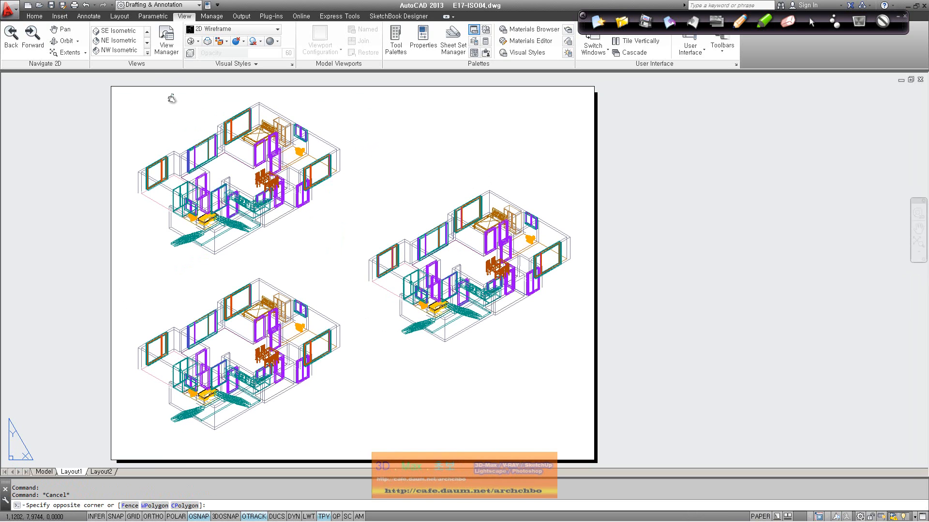
key("Escape")
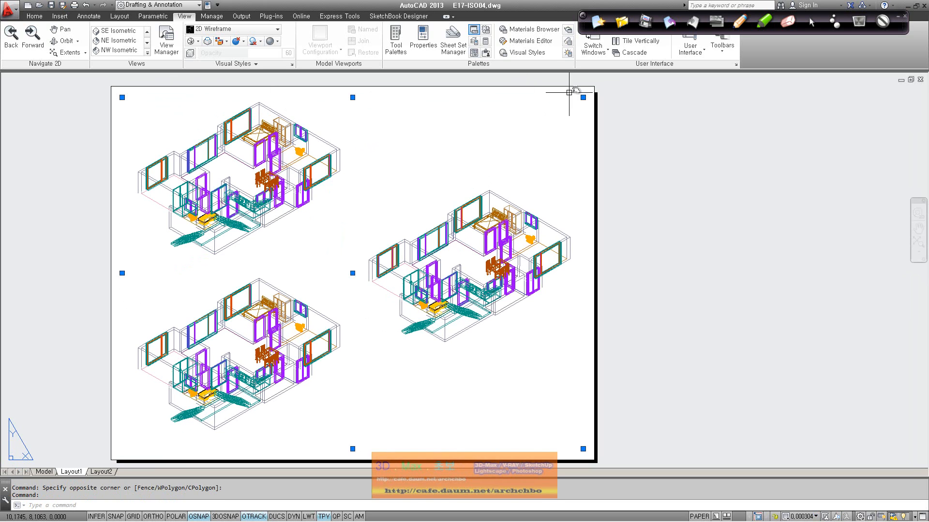
left_click(302, 103)
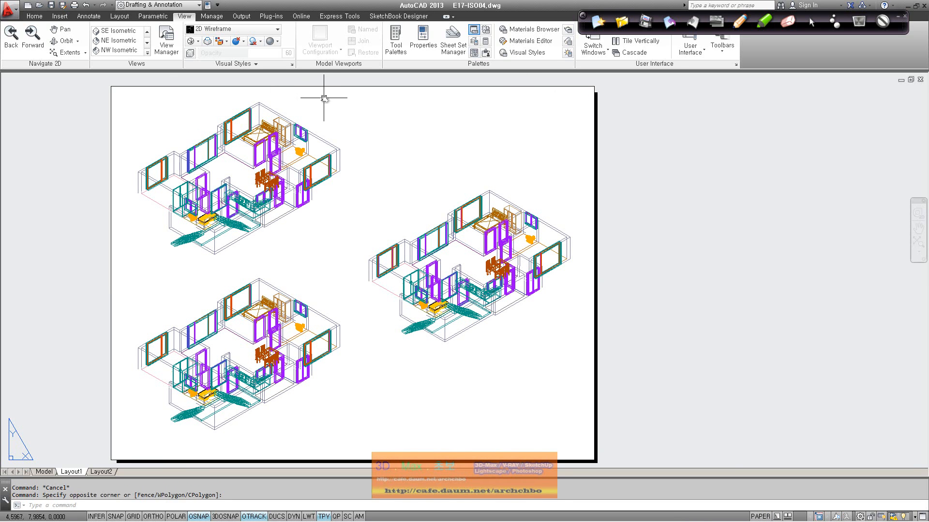
left_click(330, 97)
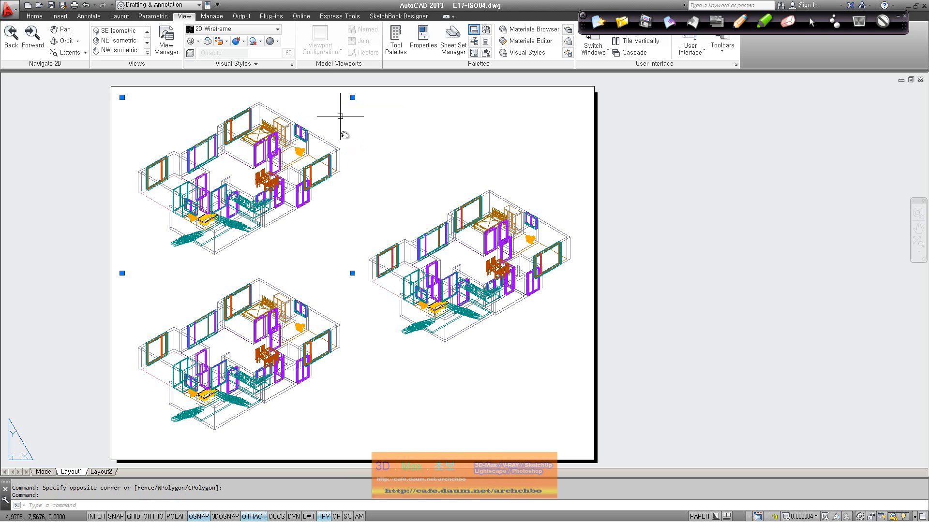
Switch Layout1 from paper space to model space, pick a wall line inside the upper-left viewport, and clear the selection.
left_click(336, 516)
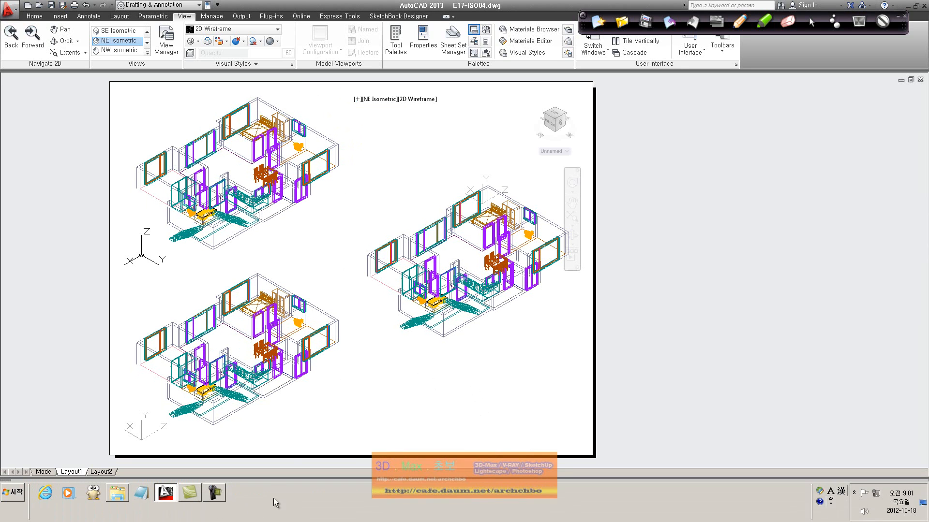
left_click(308, 101)
left_click(333, 118)
left_click(195, 97)
left_click(163, 99)
left_click(154, 104)
left_click(134, 104)
left_click(131, 108)
left_click(131, 121)
left_click(125, 127)
left_click(152, 270)
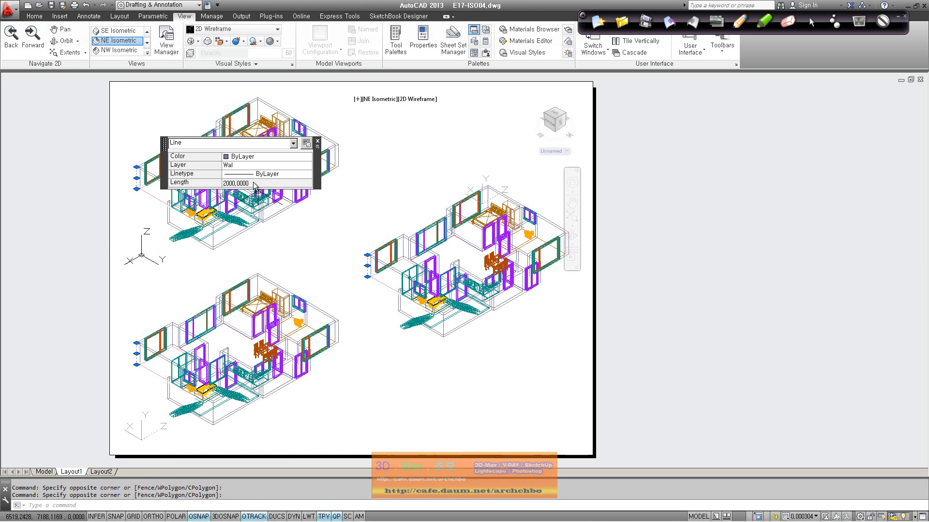
key("Escape")
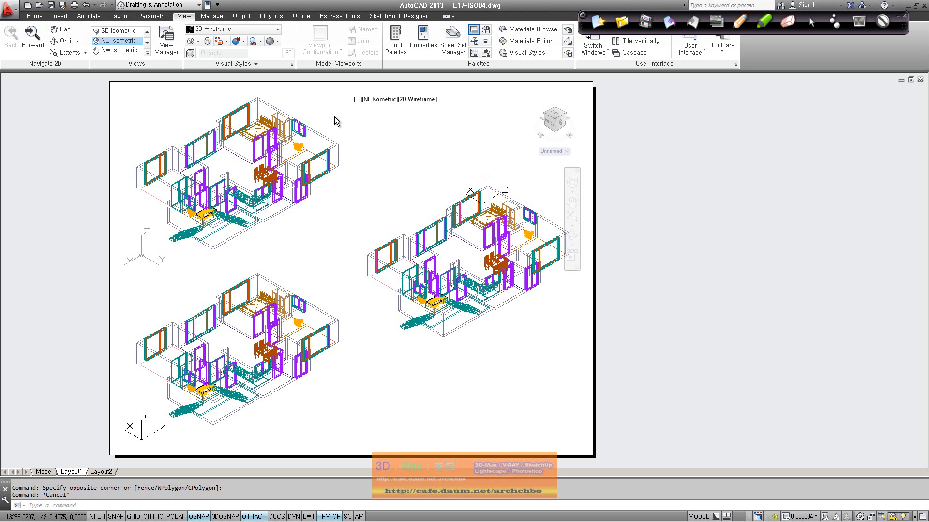
Activate the upper-left, lower-left and right viewports in turn and look at the upper-left viewport's visual style choices.
left_click(328, 101)
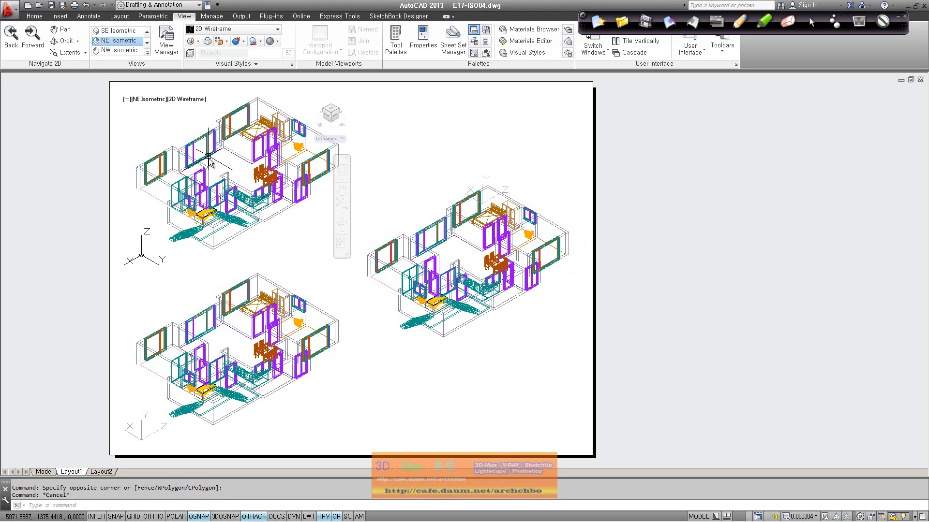
left_click(162, 104)
left_click(171, 100)
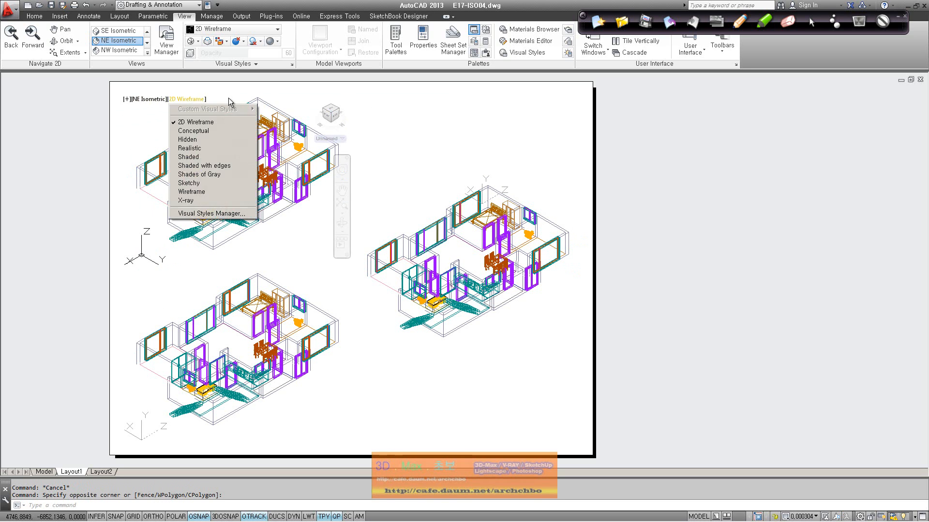
left_click(228, 97)
left_click(308, 108)
left_click(462, 155)
left_click(324, 425)
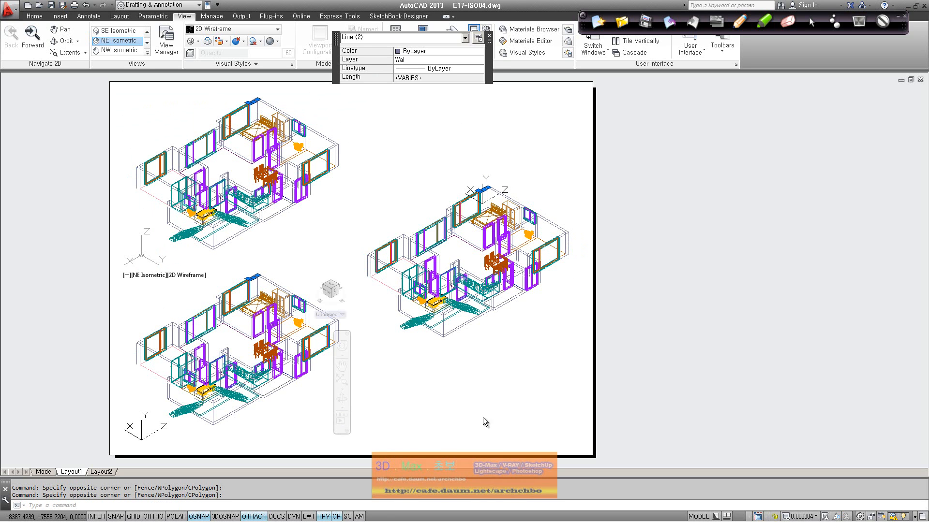
left_click(468, 167)
left_click(387, 153)
left_click(482, 135)
left_click(472, 132)
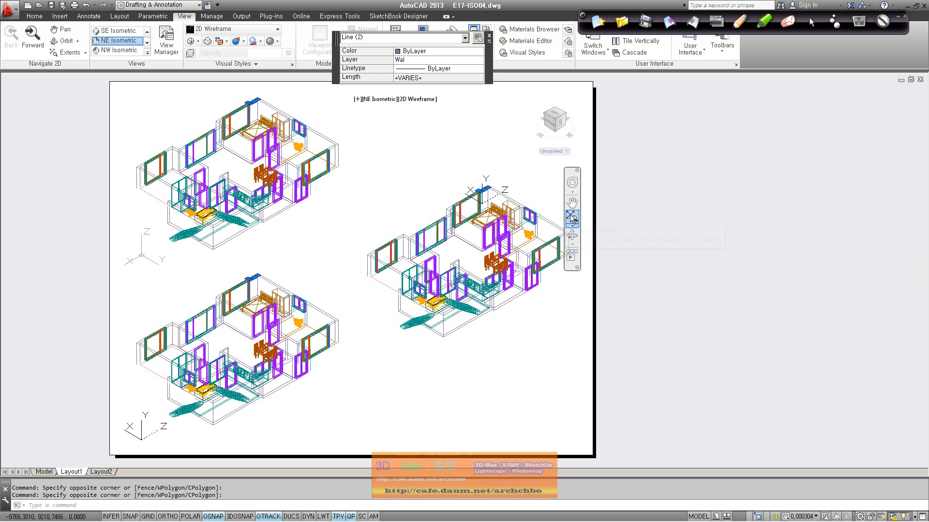
left_click(440, 389)
left_click(286, 439)
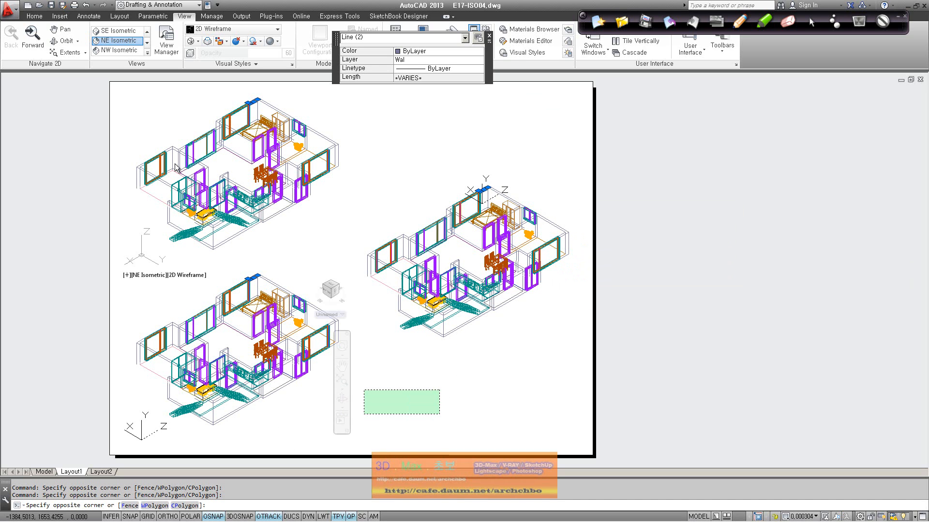
Activate the upper-left viewport and set its view to Top.
left_click(164, 132)
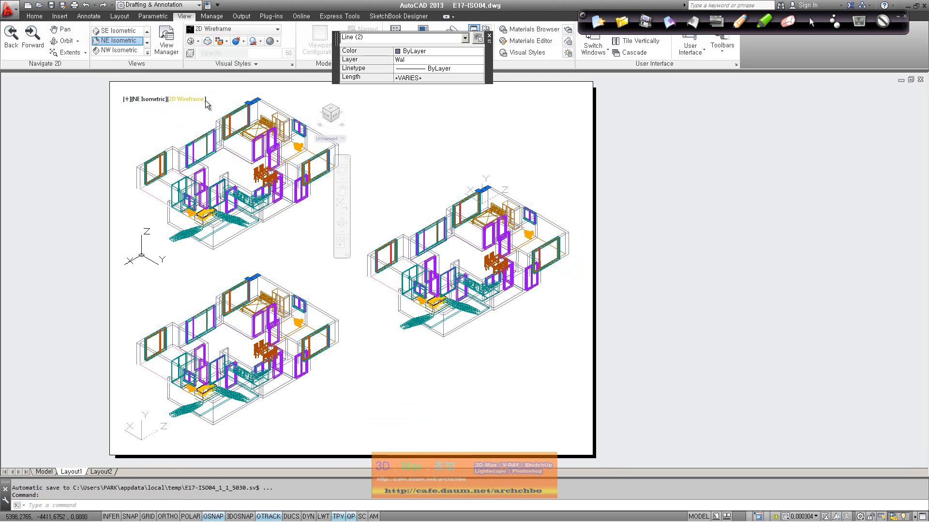
left_click(151, 100)
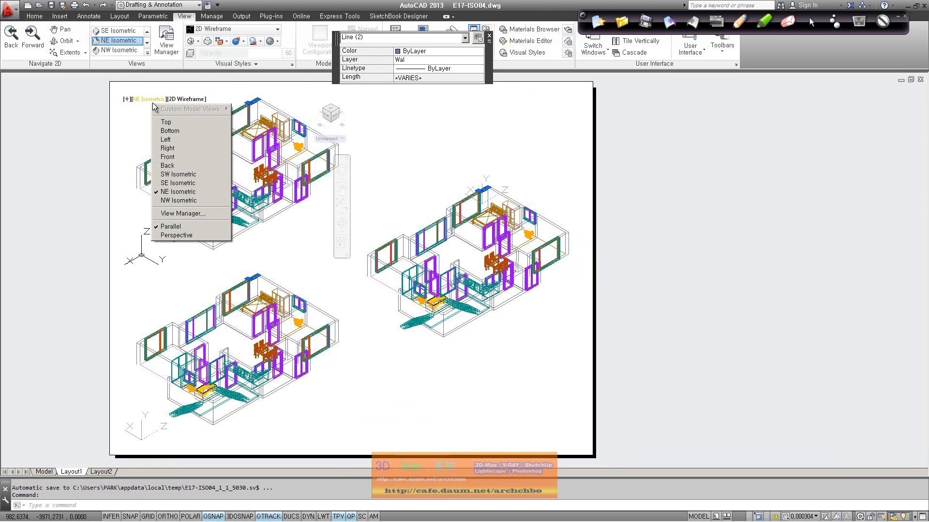
left_click(148, 33)
left_click(120, 31)
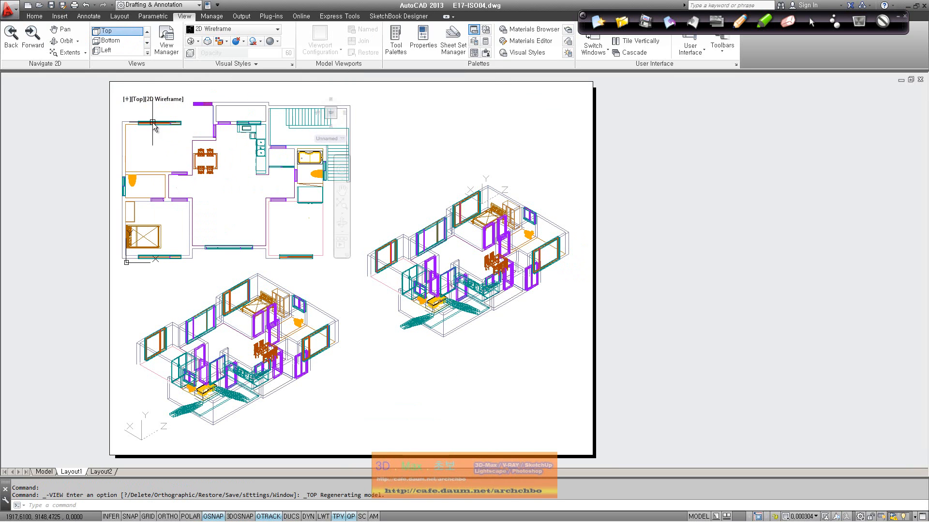
Activate the lower-left viewport and set its view to Front.
left_click(164, 292)
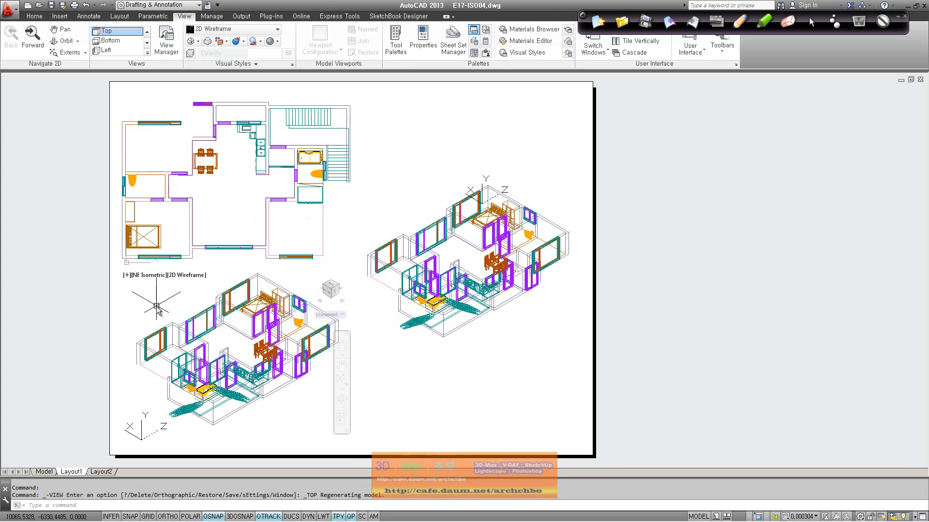
left_click(147, 42)
left_click(111, 40)
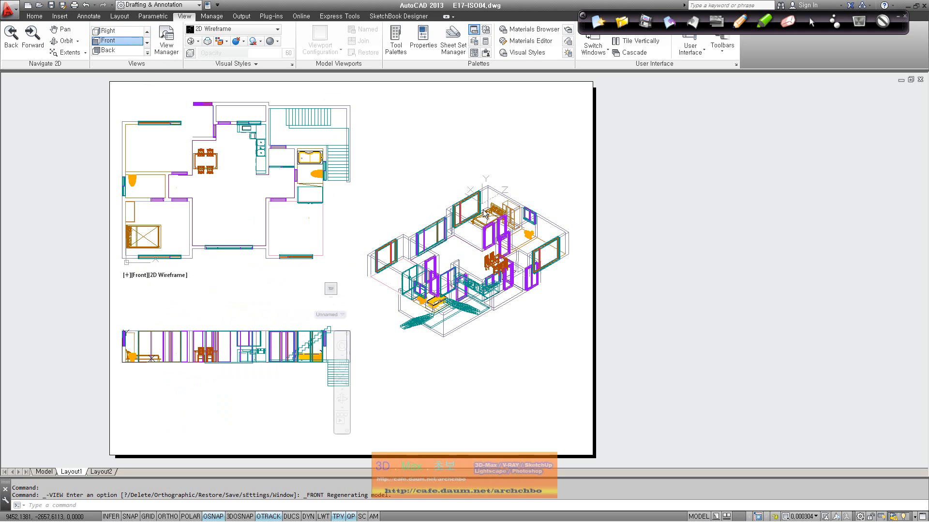
Zoom and pan the front view in the lower-left viewport, fit it back to the viewport, and activate the floor plan viewport.
left_click(492, 237)
left_click(248, 276)
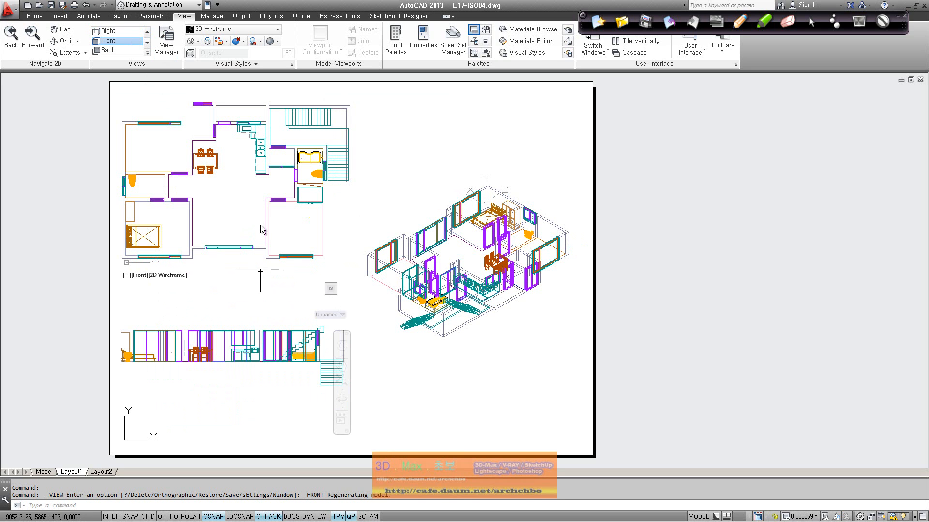
left_click(260, 375)
scroll(261, 376, "down", 2)
scroll(264, 379, "up", 3)
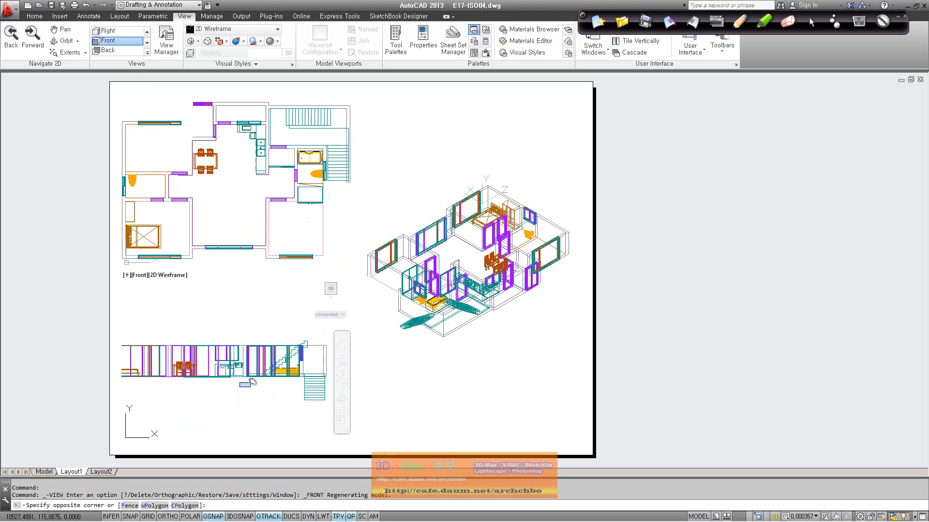
left_click(262, 387)
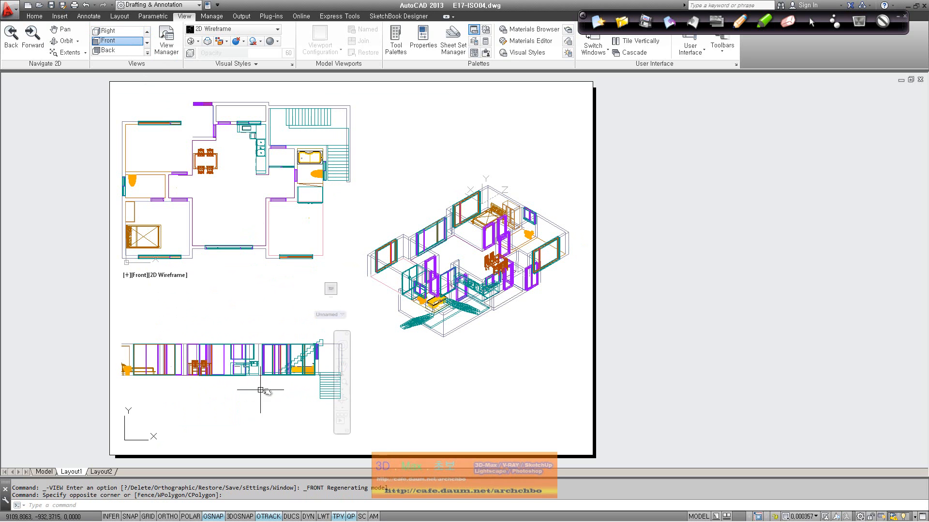
left_click(347, 385)
left_click(259, 356)
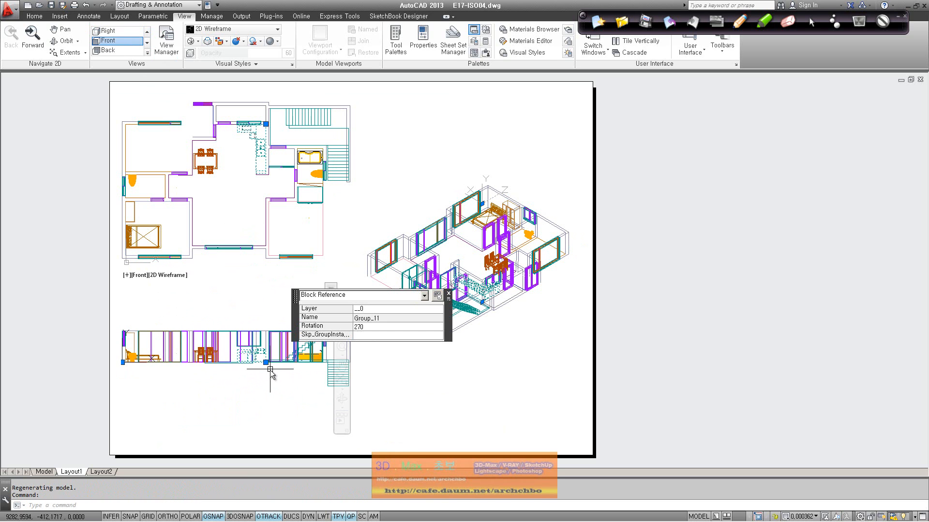
key("Escape")
left_click(255, 265)
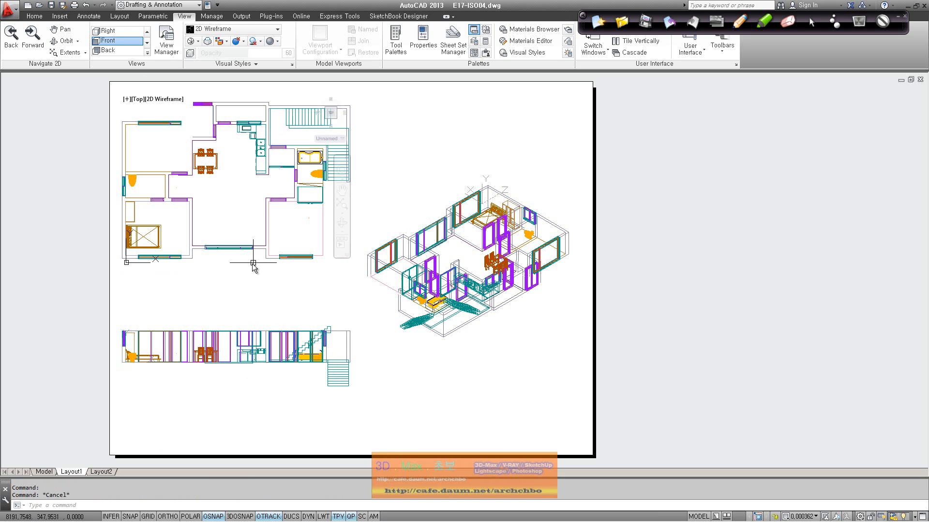
Shrink the top and front views inside their viewports and reposition the top and isometric views on the Layout1 sheet.
scroll(249, 259, "down", 2)
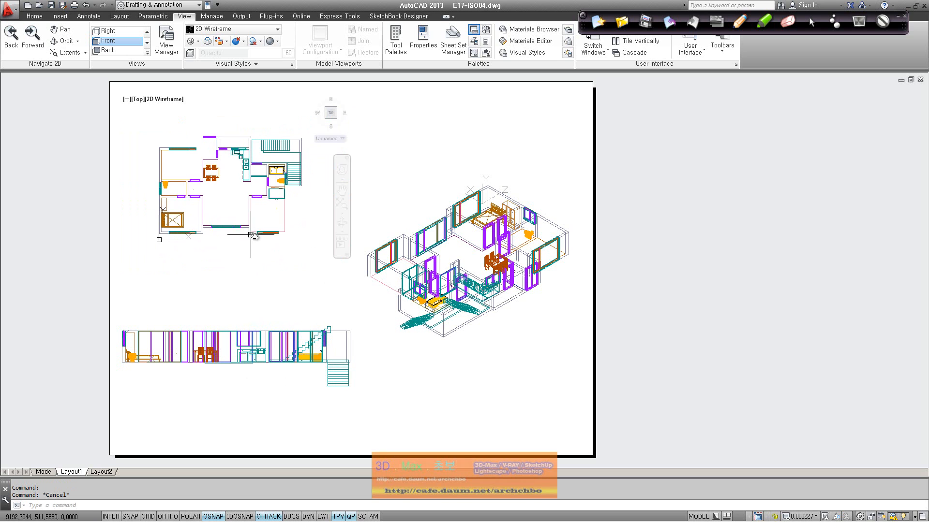
left_click(463, 116)
mouse_move(476, 245)
middle_mouse_down()
mouse_move(475, 270)
mouse_move(467, 247)
middle_mouse_up()
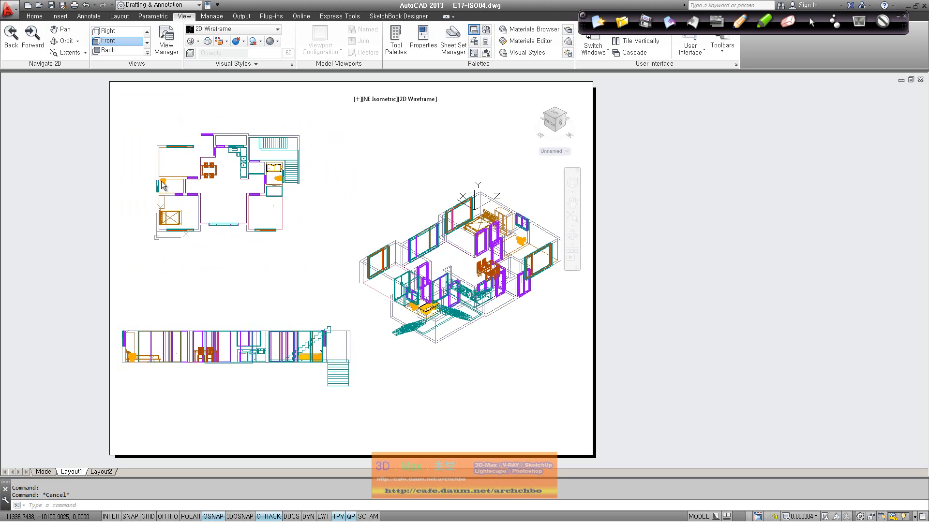
middle_click_drag(309, 207, 329, 217)
left_click(275, 372)
scroll(272, 367, "down", 3)
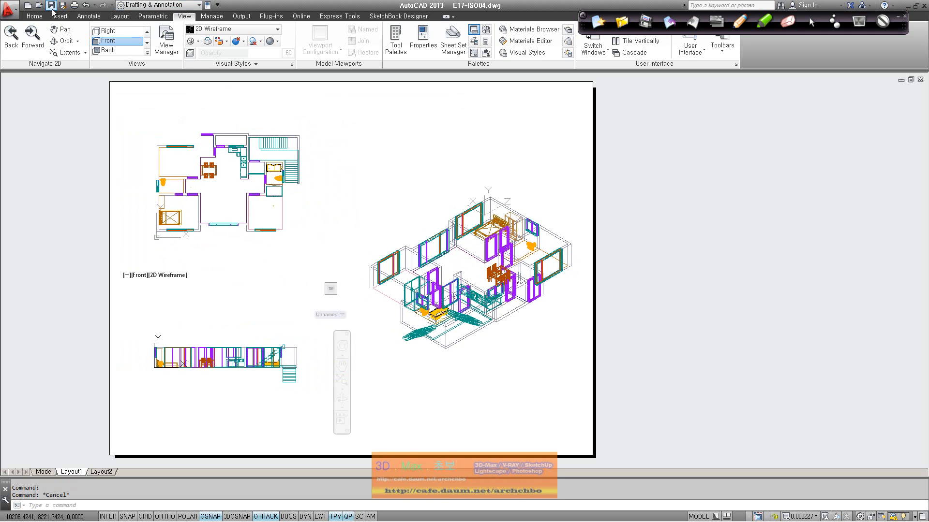
left_click(35, 16)
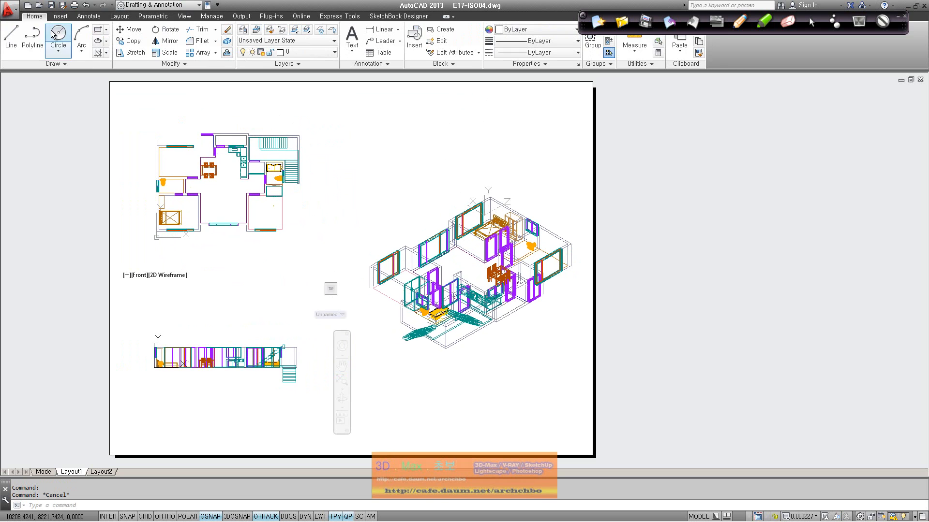
left_click(98, 29)
left_click(141, 109)
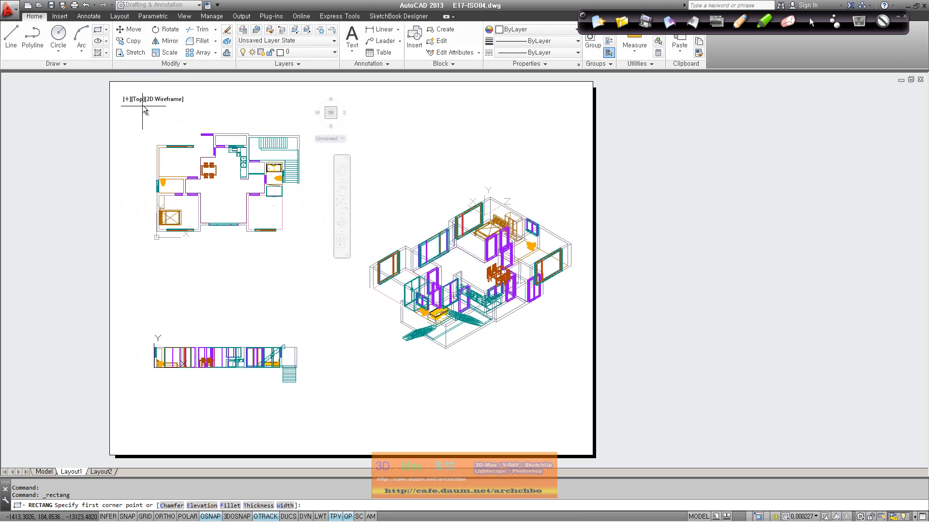
left_click(138, 107)
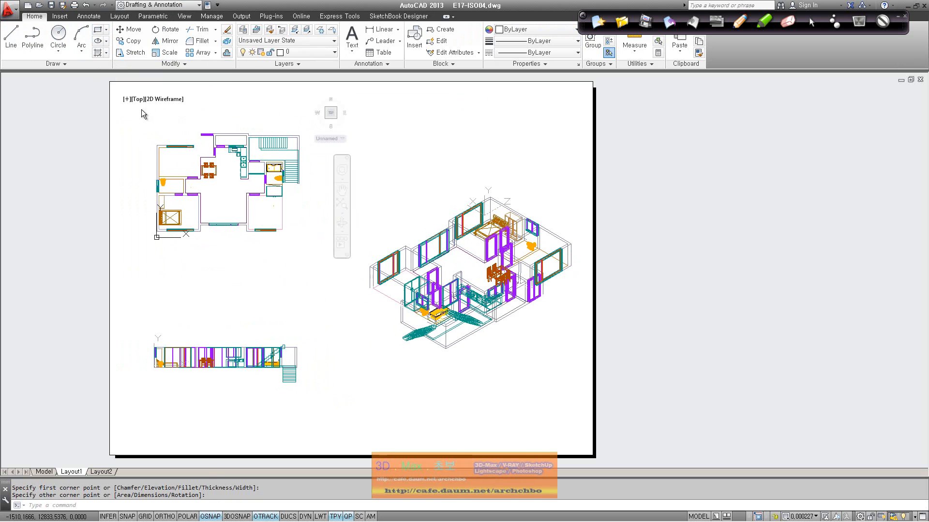
left_click(160, 108)
key("Escape")
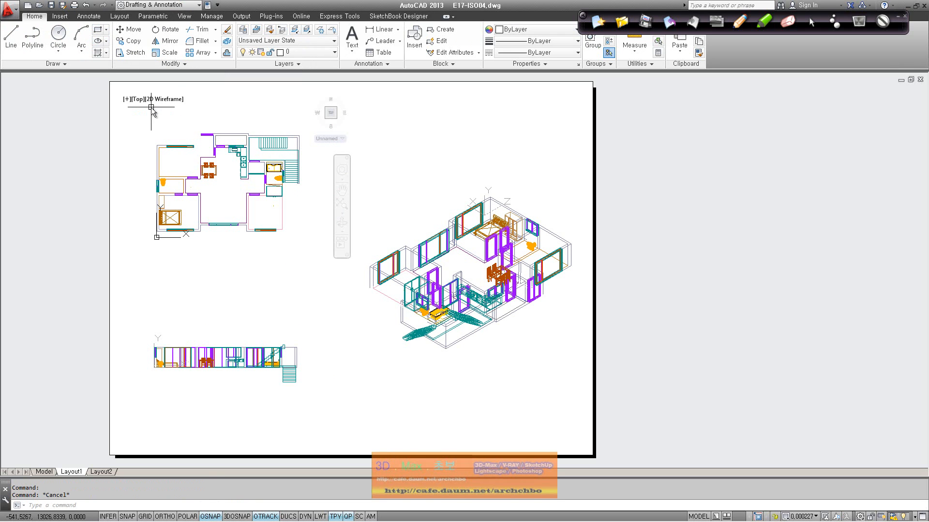
Draw a rectangle around the floor plan in the upper-left viewport.
left_click(98, 30)
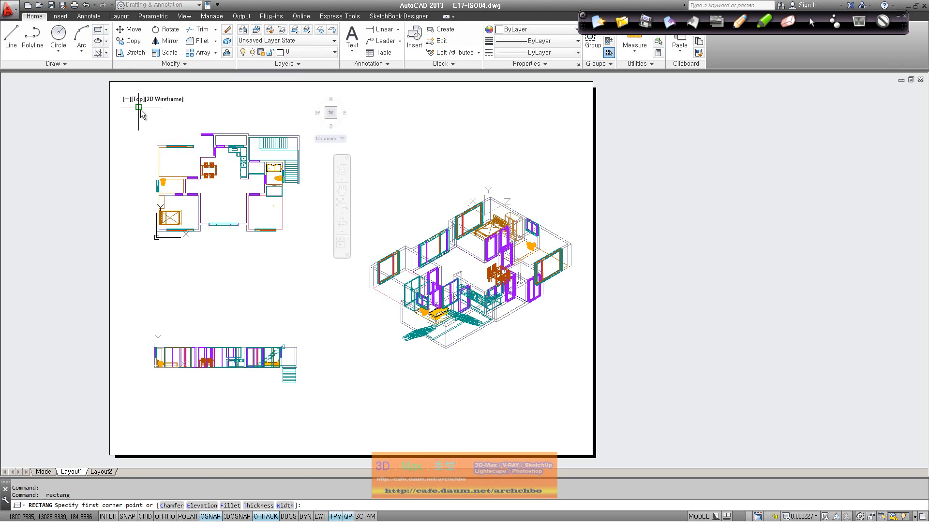
left_click(139, 107)
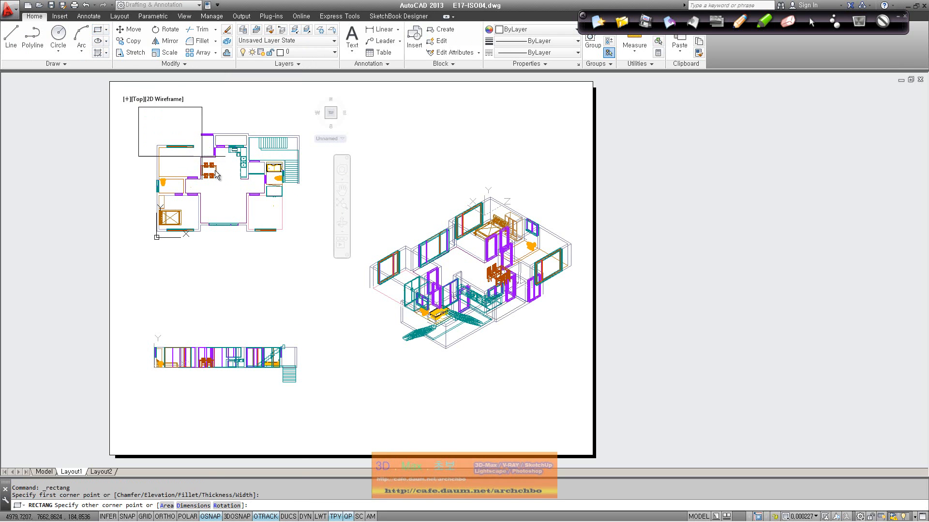
left_click(310, 258)
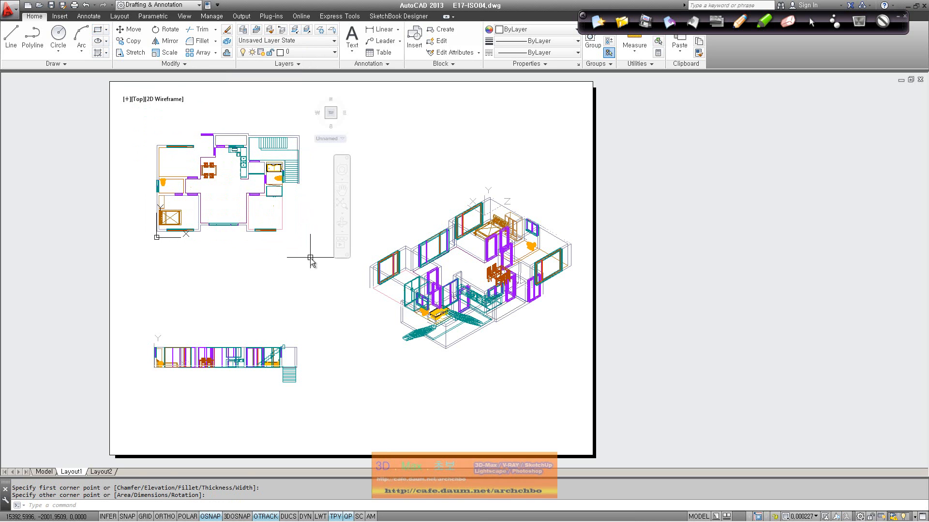
Set the model space view to Top, check the drawing there, and return to Layout1.
left_click(51, 472)
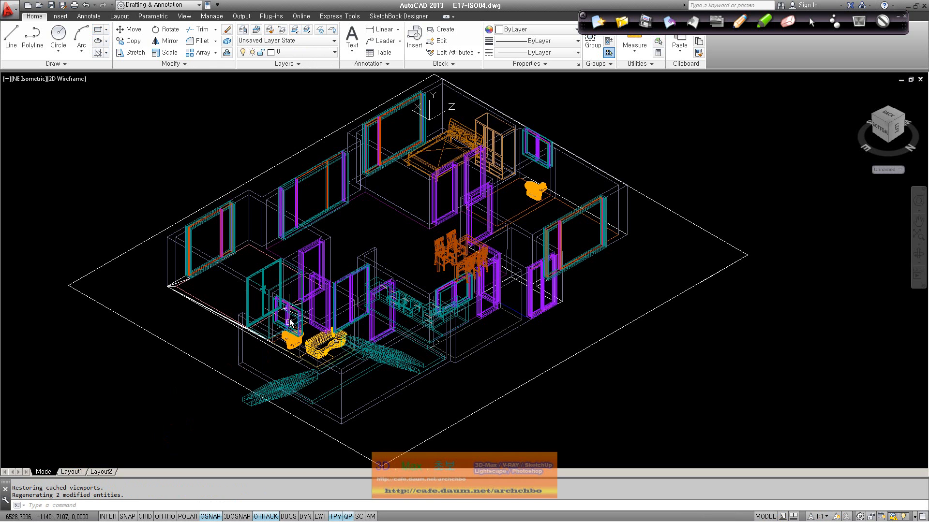
left_click(29, 79)
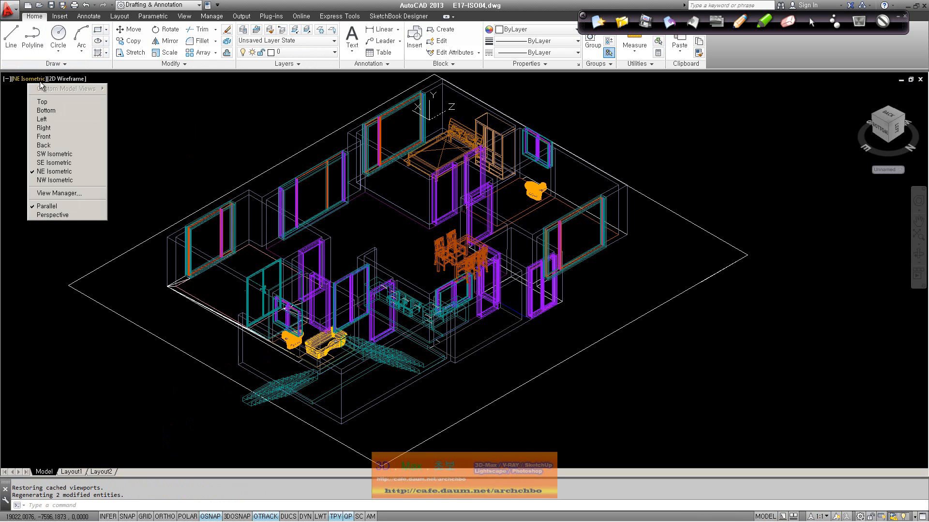
left_click(58, 103)
scroll(328, 249, "down", 3)
scroll(291, 248, "up", 3)
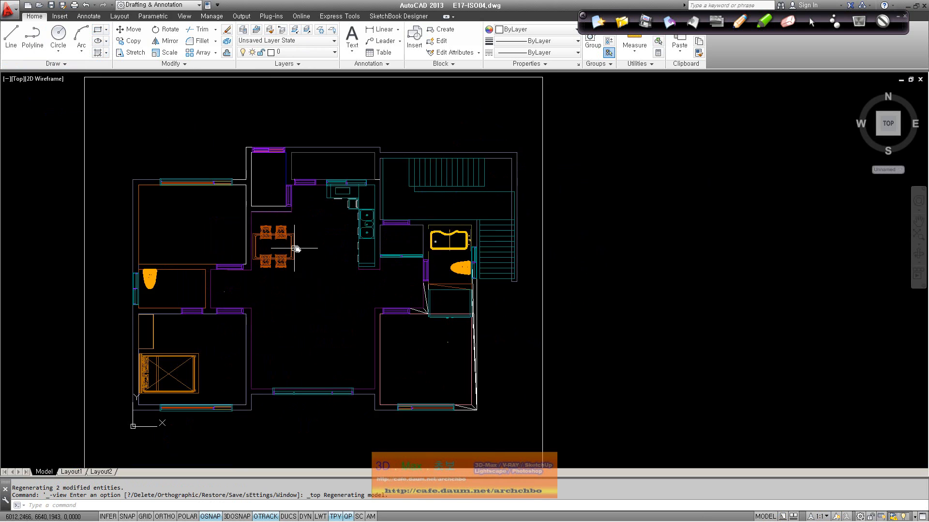
scroll(291, 248, "down", 2)
left_click(74, 472)
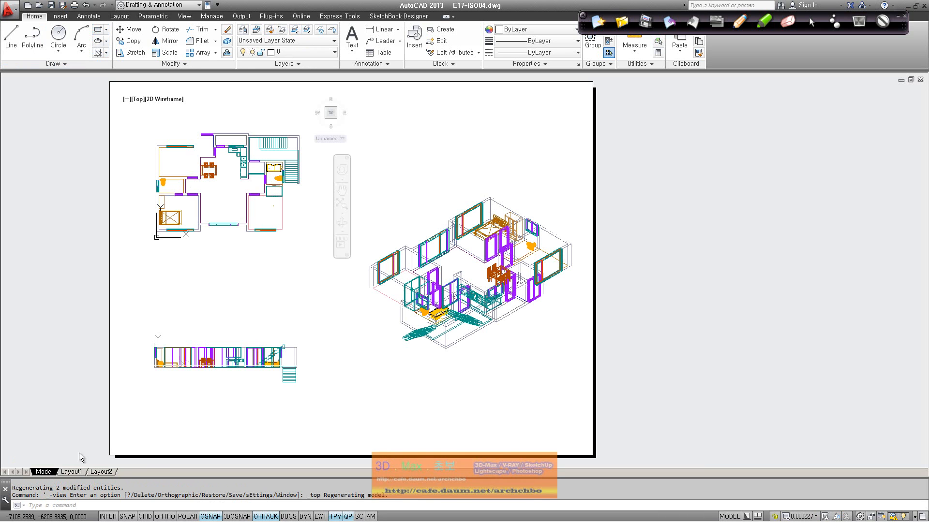
Set the global width of the rectangle around the floor plan to 5 and close its quick properties.
left_click(457, 144)
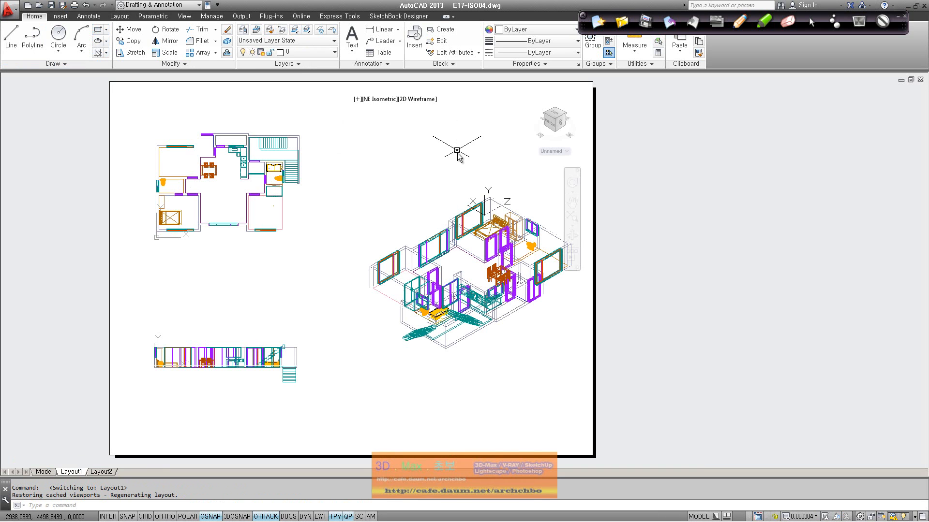
left_click(469, 403)
left_click(267, 247)
left_click(260, 254)
left_click(259, 255)
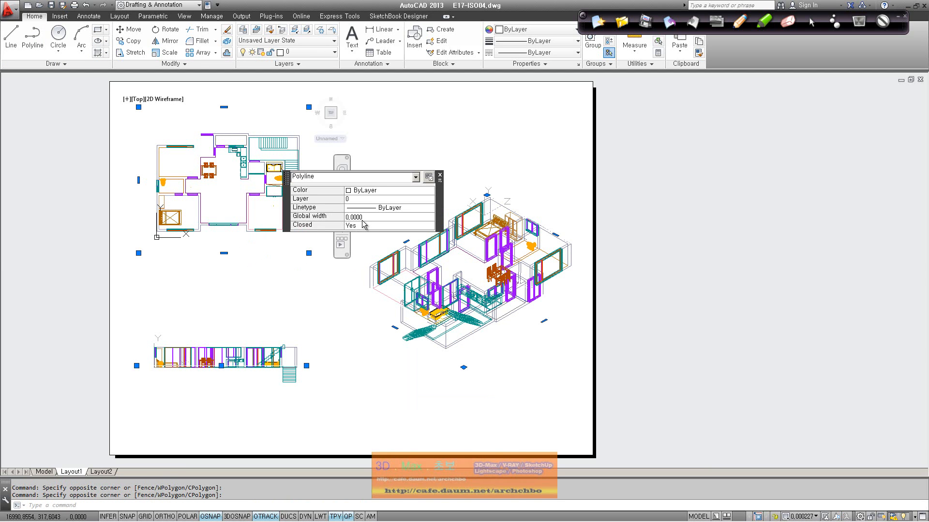
left_click(399, 217)
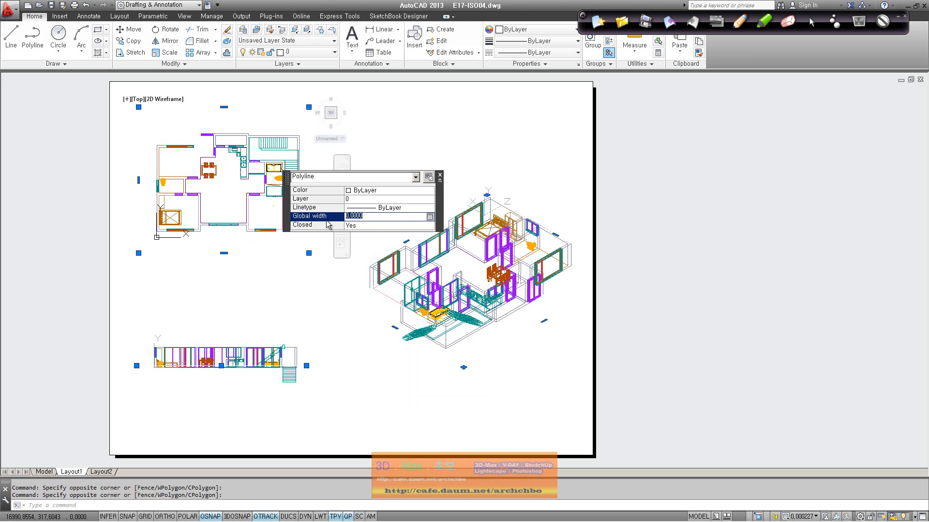
type("5")
key("Tab")
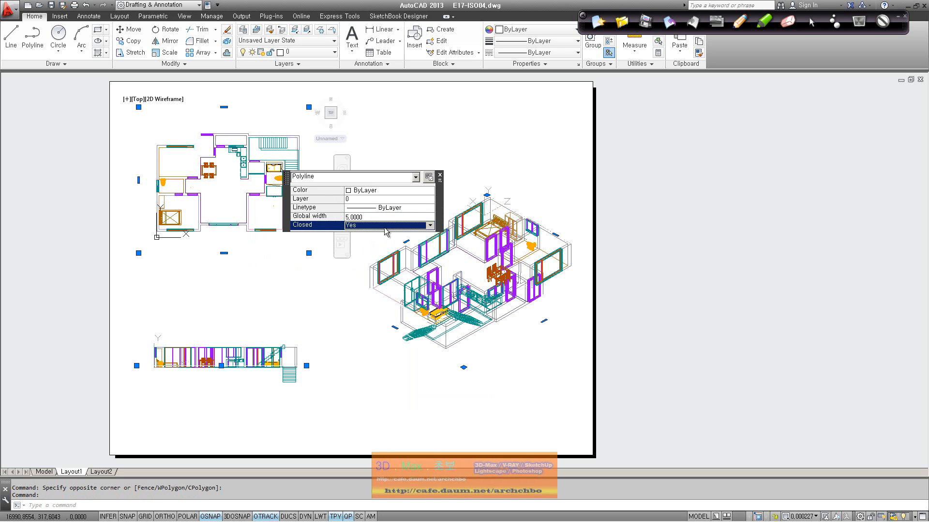
left_click(354, 390)
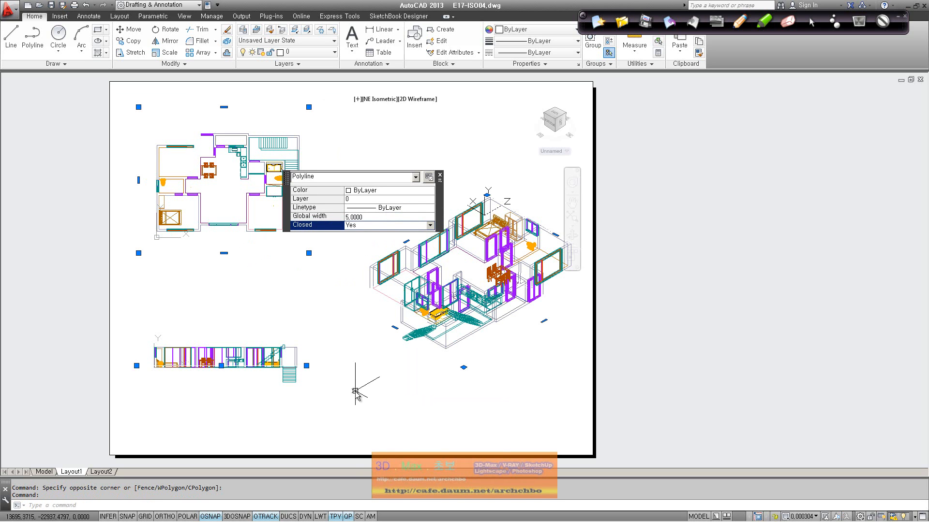
left_click(440, 176)
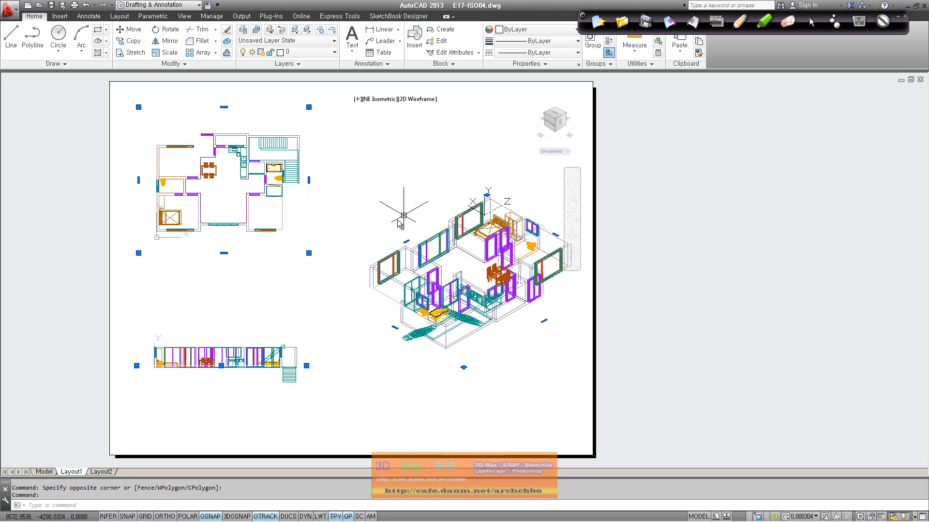
Shift the isometric and front views slightly within their viewports and clear the rectangle selection.
middle_click_drag(472, 208, 459, 197)
left_click(465, 143)
left_click(360, 186)
key("Escape")
left_click(306, 309)
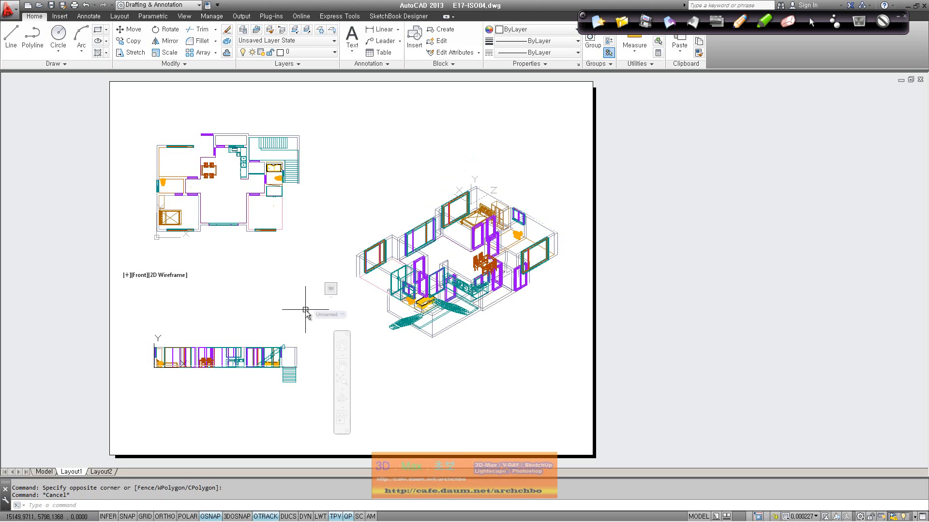
middle_click_drag(286, 336, 277, 339)
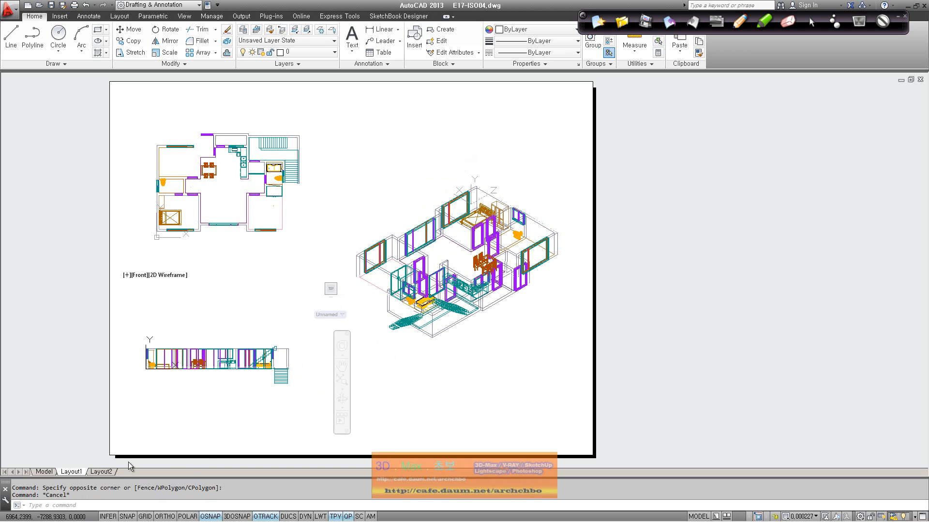
Switch to Layout2 and delete its existing floor plan viewport.
left_click(102, 472)
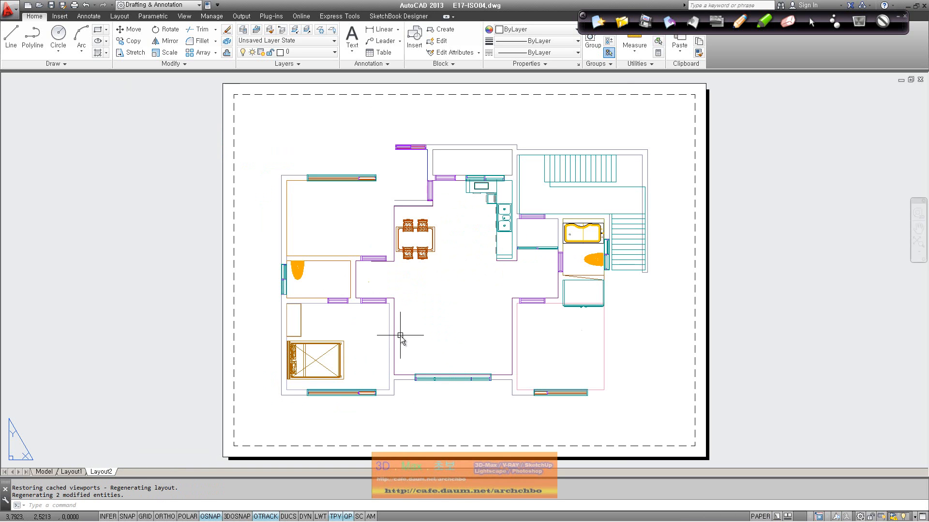
left_click(383, 113)
left_click(369, 141)
double_click(272, 100)
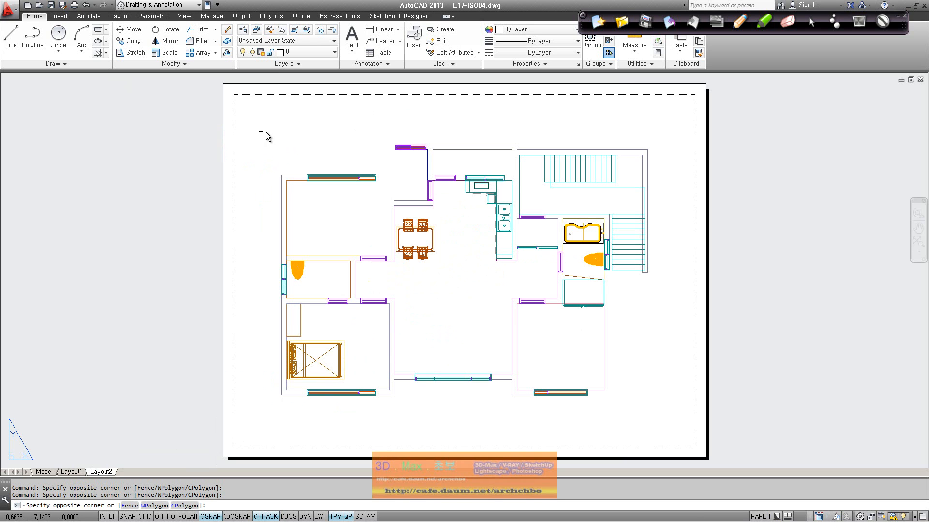
left_click(269, 108)
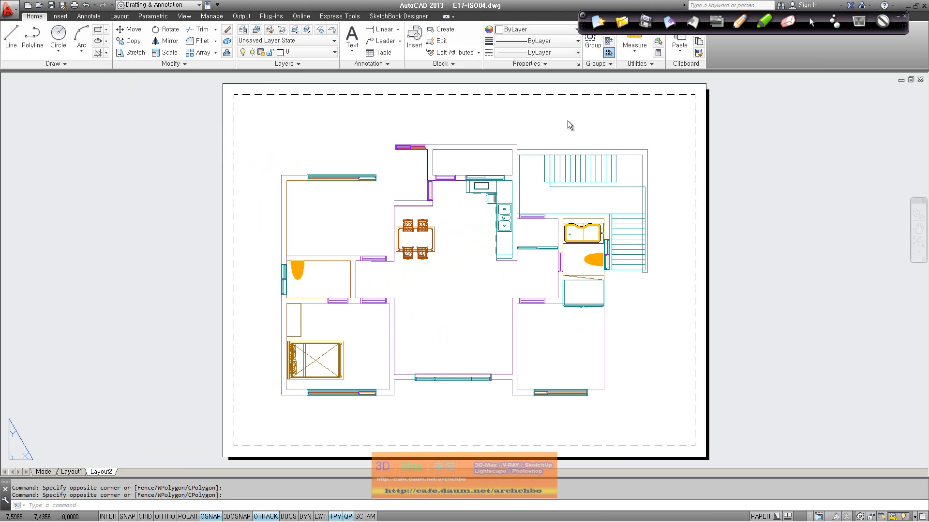
left_click(272, 124)
left_click(257, 105)
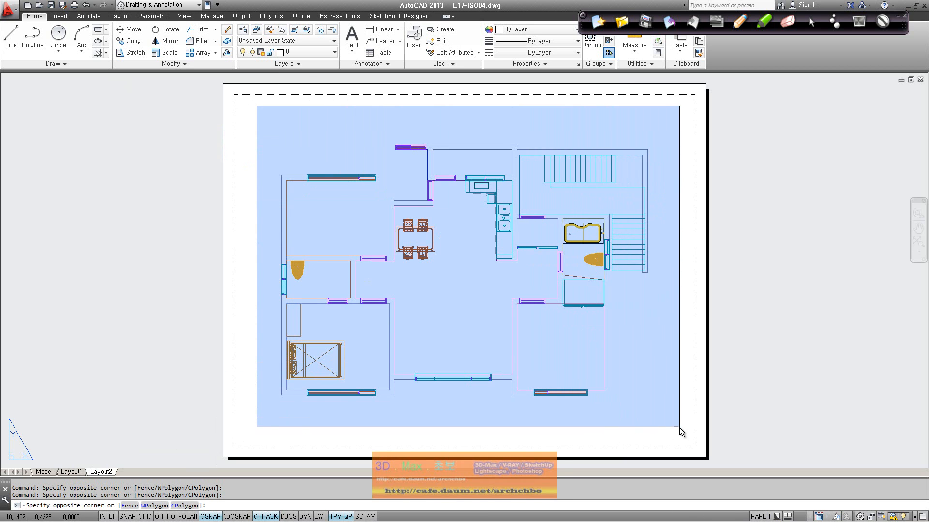
left_click(679, 428)
key("Delete")
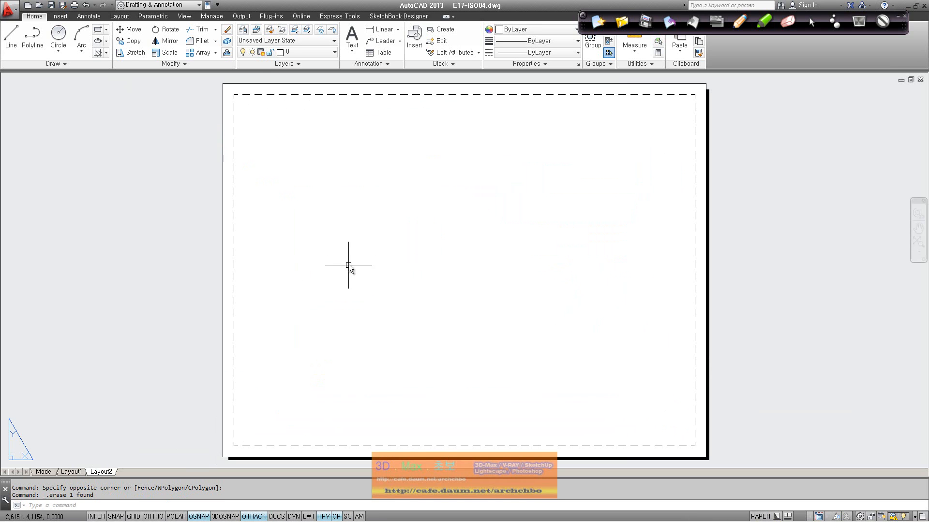
Create a Four: Equal viewport configuration with VPORTS, fitted to the Layout2 sheet.
left_click(185, 17)
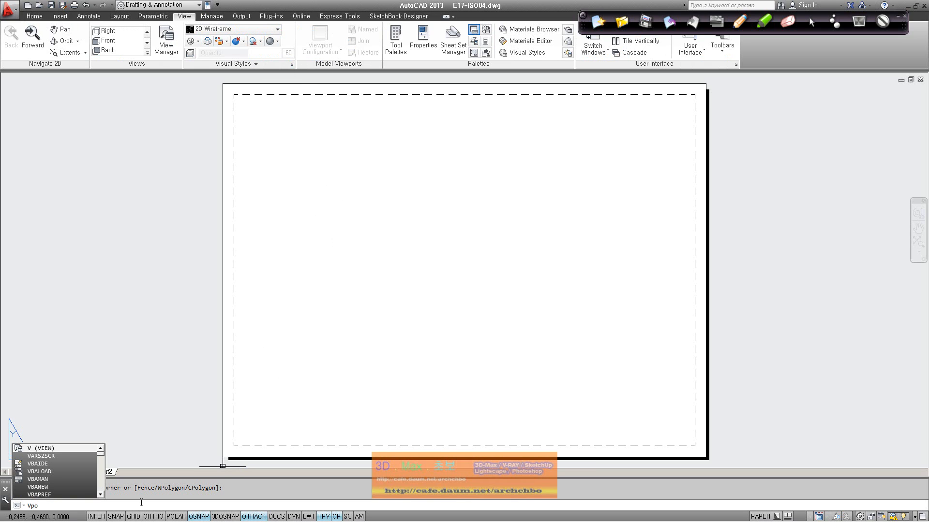
type("s")
key("Return")
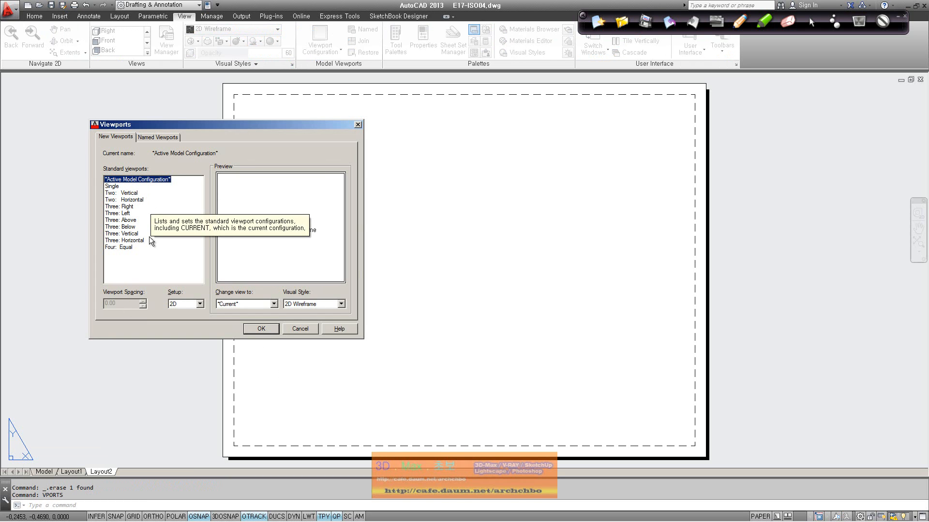
left_click(132, 247)
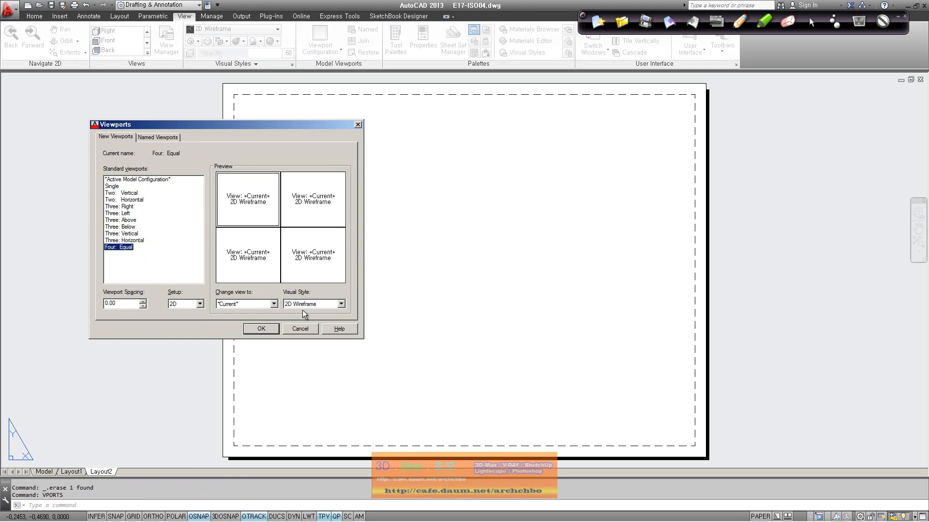
left_click(270, 332)
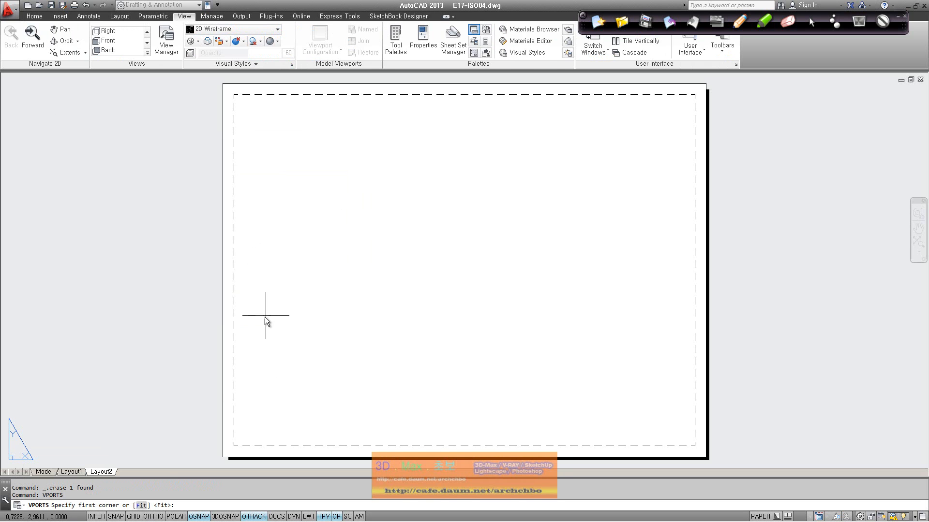
left_click(141, 505)
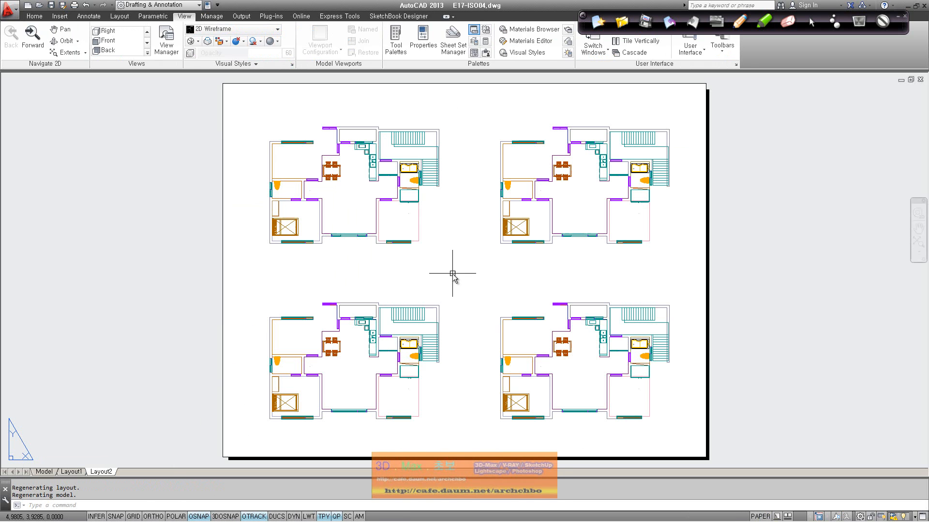
Enter model space on Layout2 and set the lower-left viewport to the Front view.
left_click(286, 118)
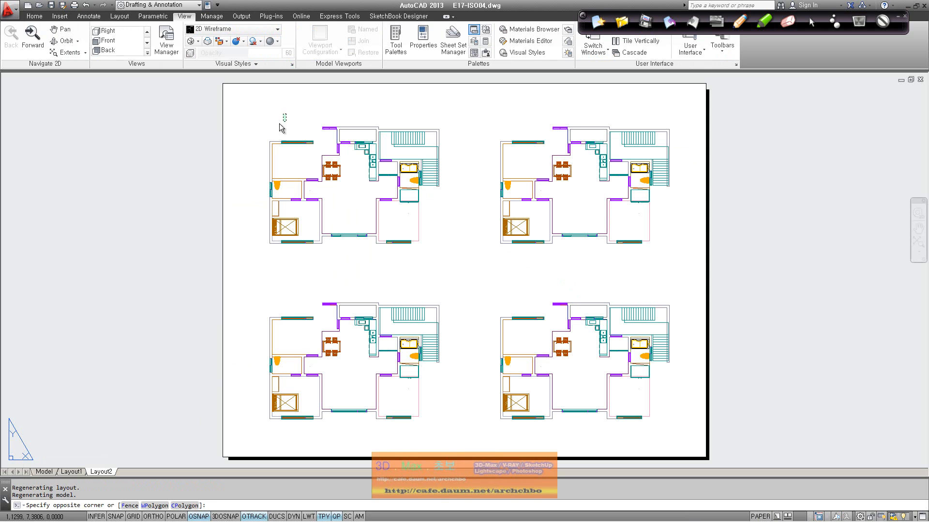
left_click(269, 83)
double_click(253, 100)
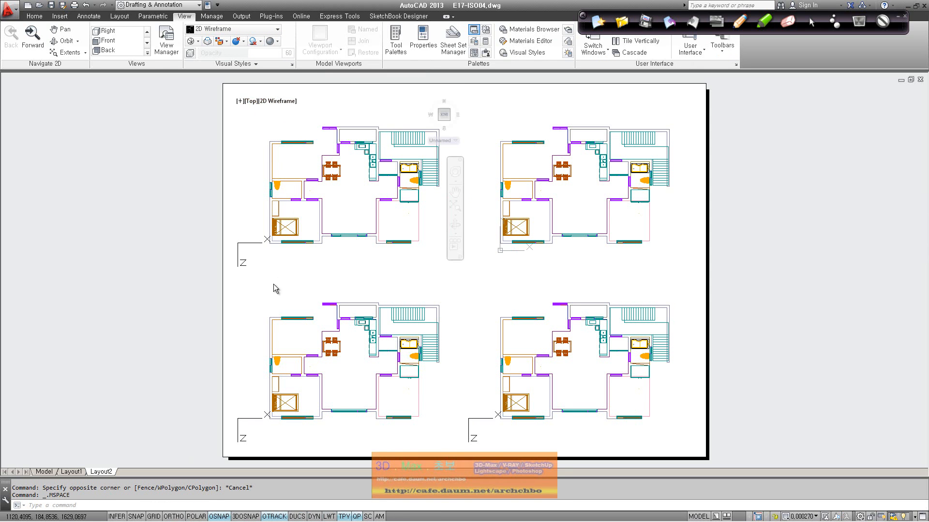
left_click(255, 285)
left_click(253, 280)
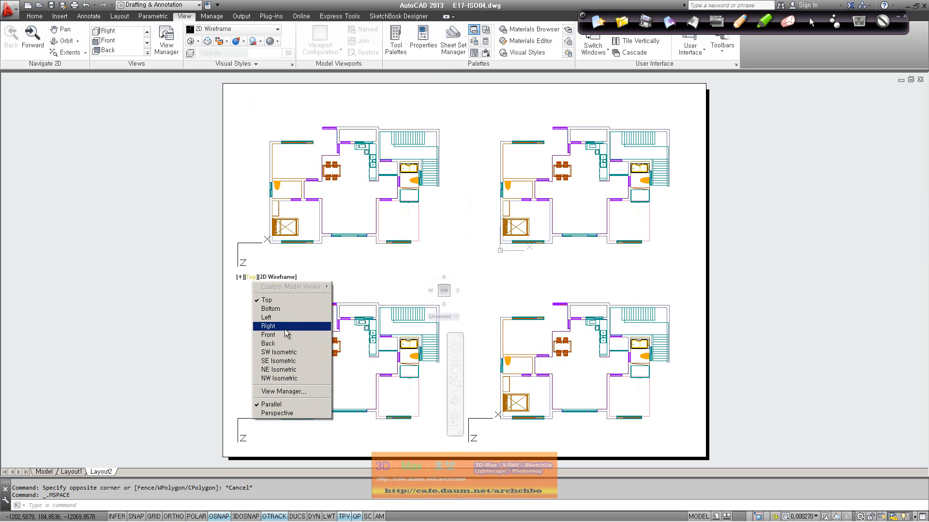
left_click(285, 334)
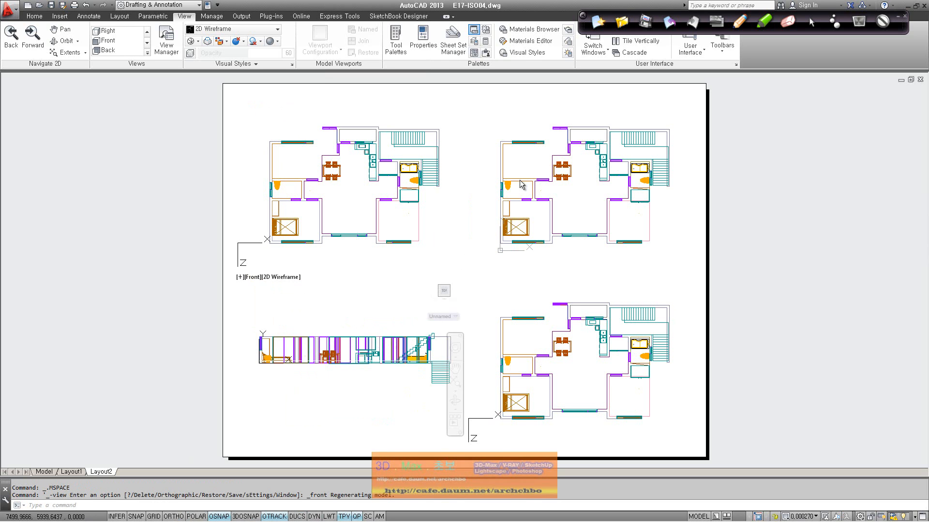
Set the upper-right viewport to the Right view.
left_click(568, 122)
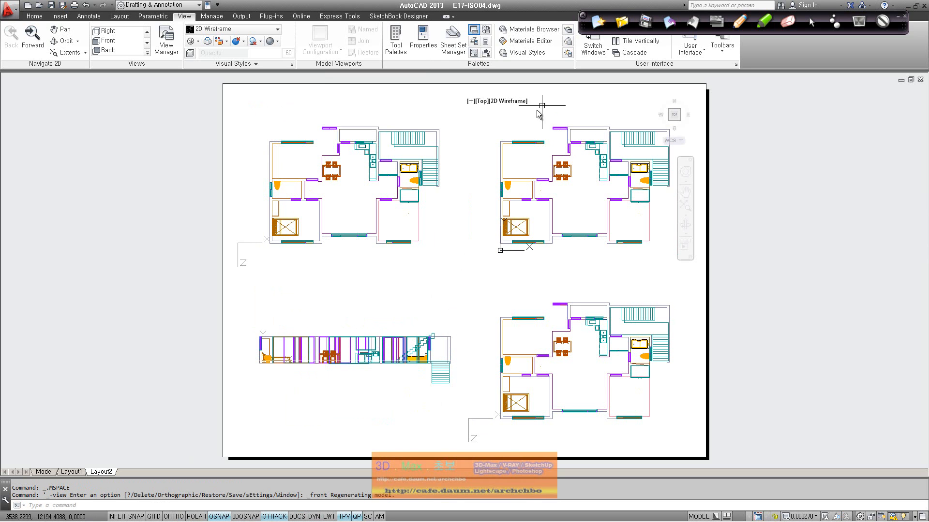
left_click(482, 101)
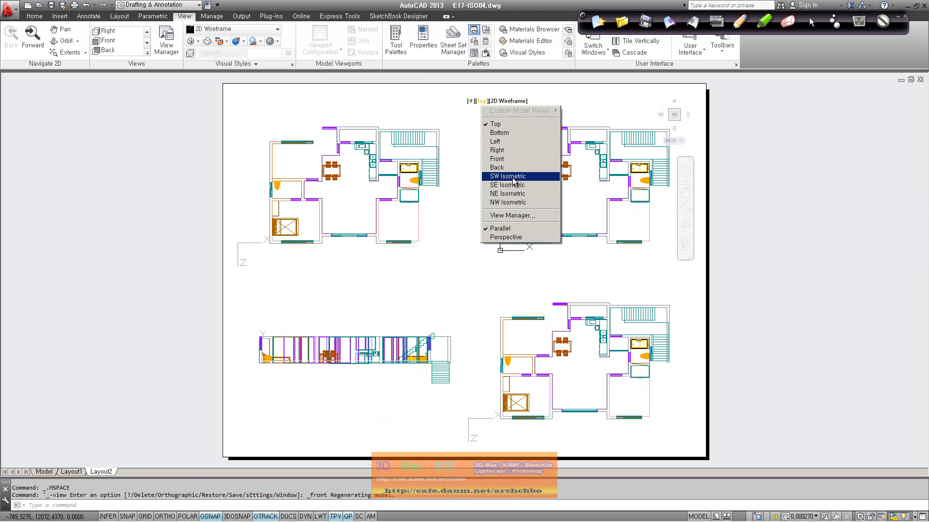
left_click(498, 151)
Set the lower-right viewport to the NE Isometric view.
left_click(506, 299)
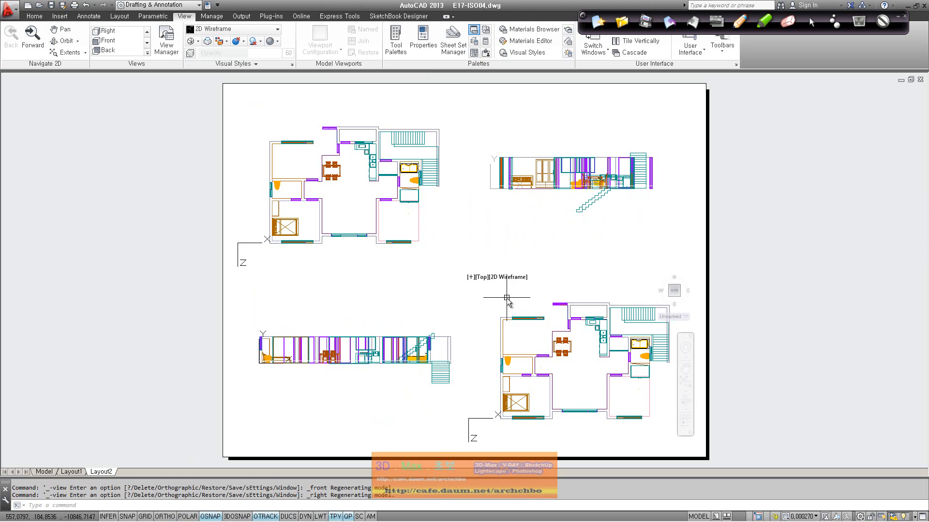
left_click(483, 278)
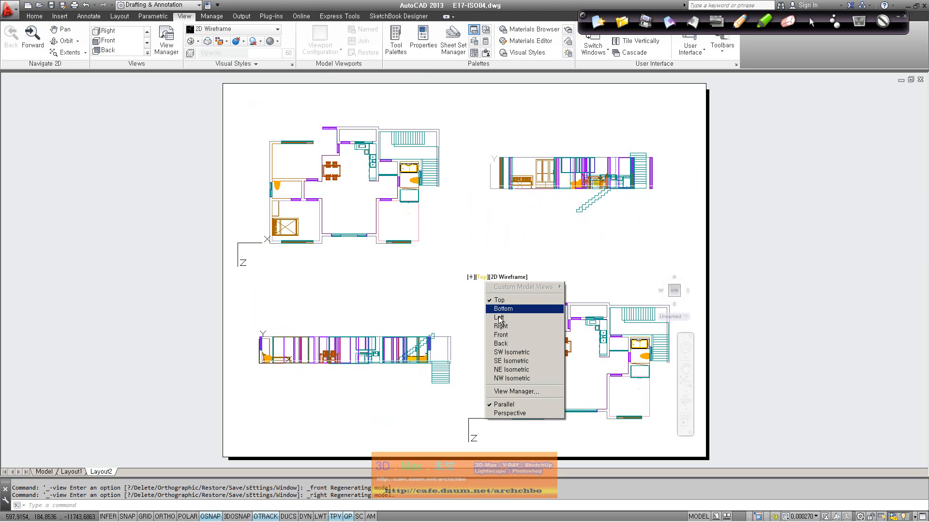
left_click(519, 368)
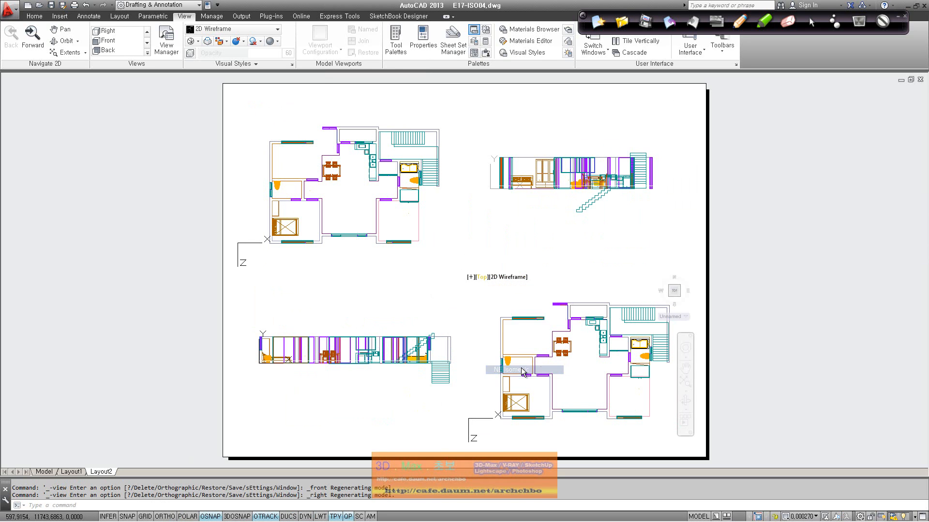
Change the upper-right viewport to the SW Isometric view and shift the model slightly within it.
left_click(492, 132)
left_click(483, 103)
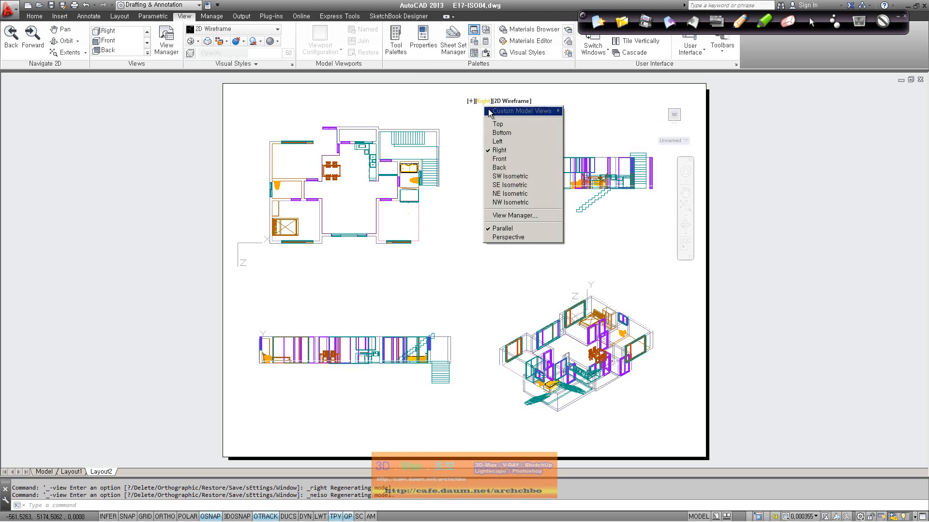
left_click(538, 176)
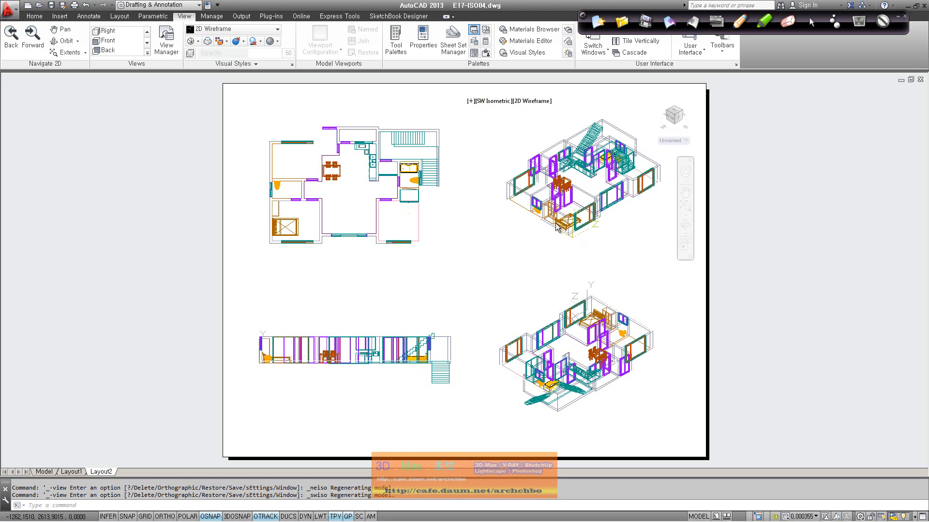
middle_click_drag(635, 240, 623, 247)
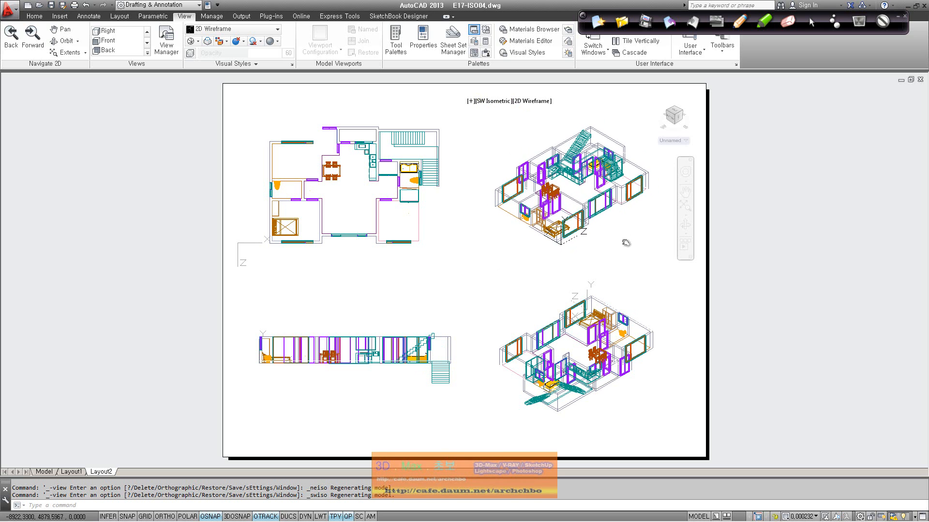
Apply a shaded visual style to the SW Isometric viewport and set the NE Isometric viewport to the Realistic visual style.
left_click(540, 105)
key("Escape")
left_click(503, 304)
left_click(527, 268)
left_click(528, 278)
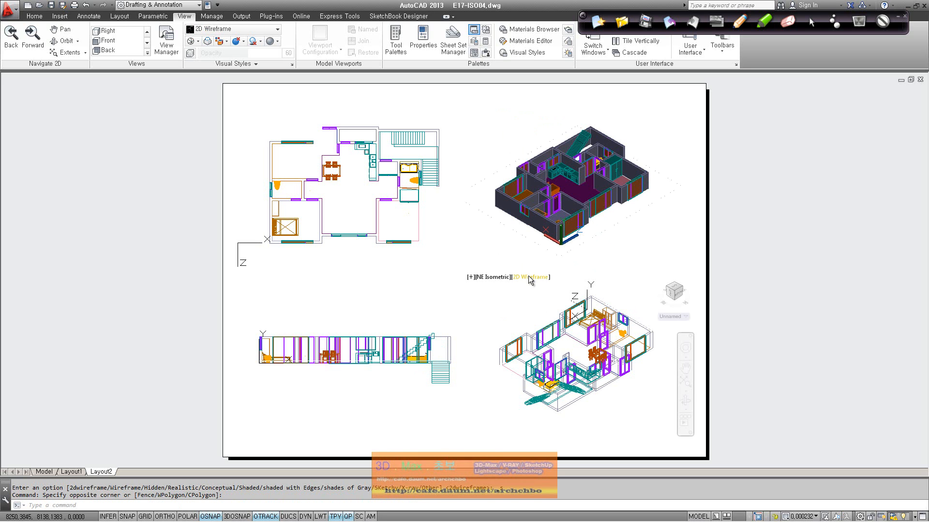
left_click(531, 276)
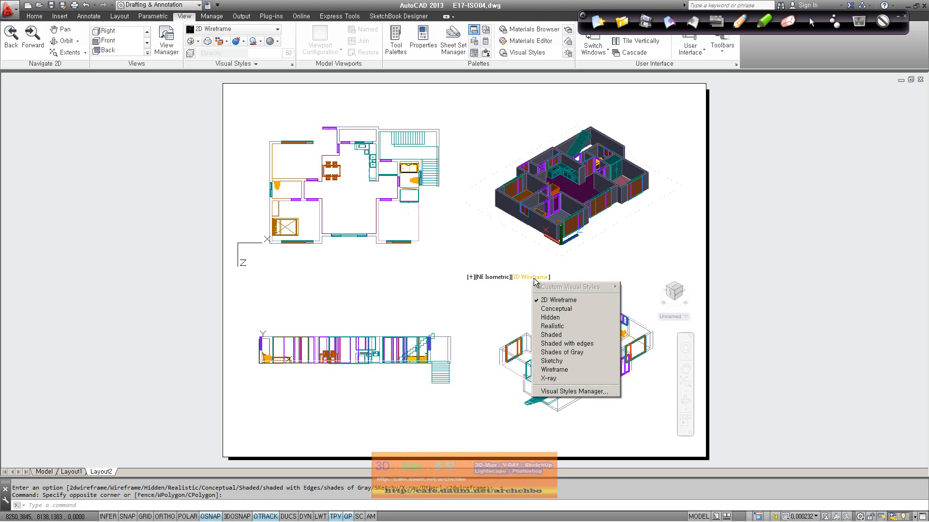
left_click(574, 326)
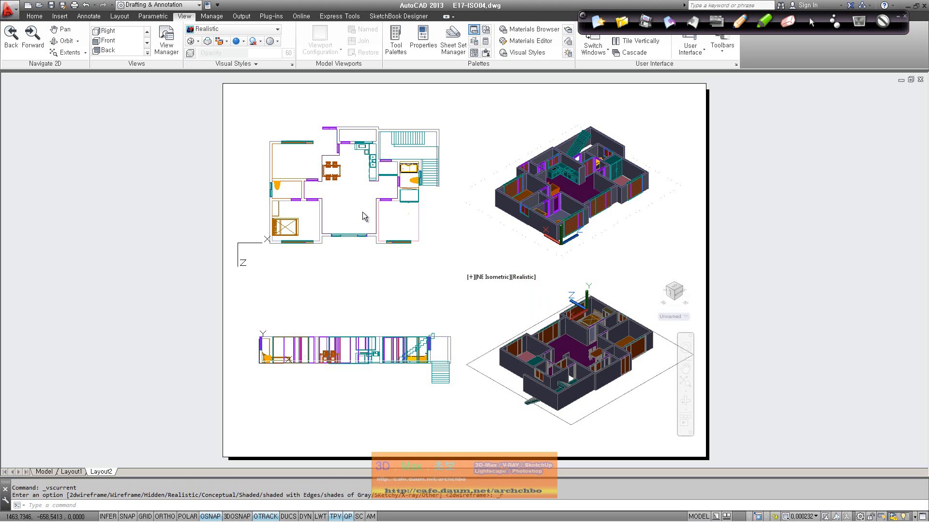
Activate the Front view viewport and reposition the elevation slightly lower and to the left within it.
left_click(377, 274)
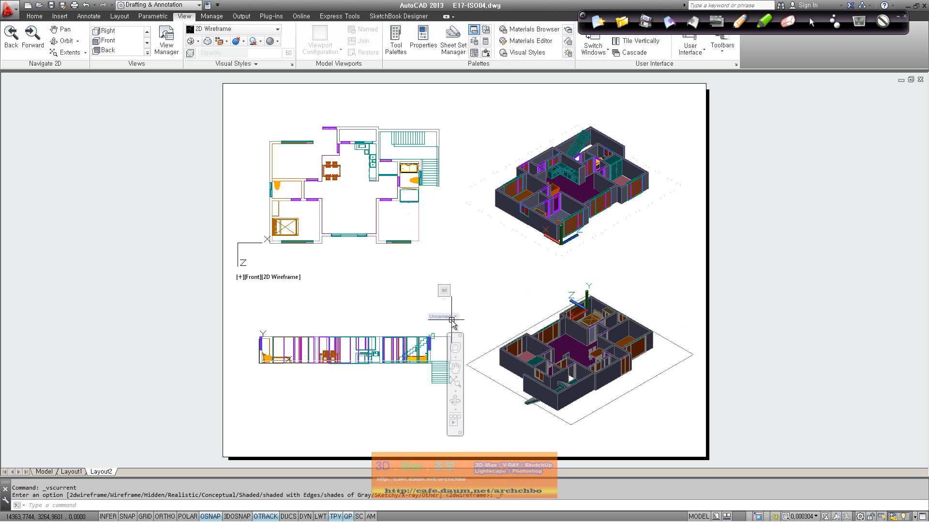
scroll(390, 315, "up", 2)
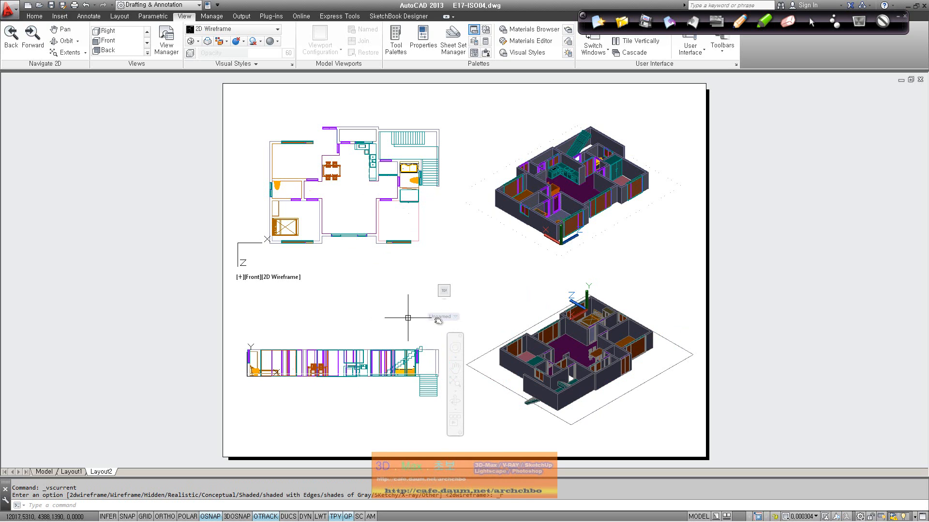